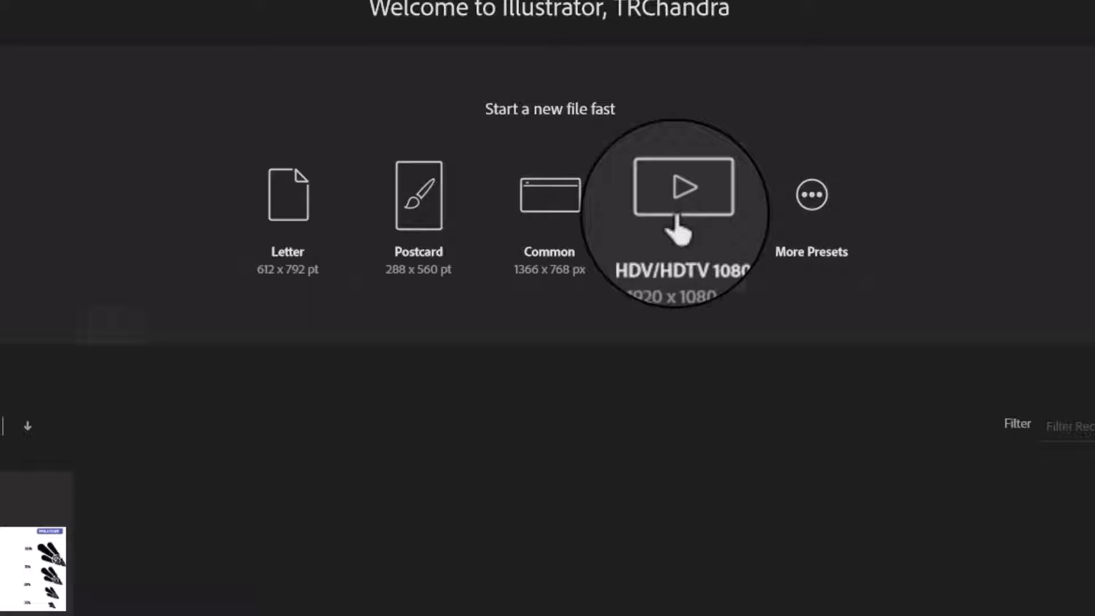
Start a new document from more presets and compare the recent Letter, Apple Watch 42mm and Web-Large presets.
left_click(812, 205)
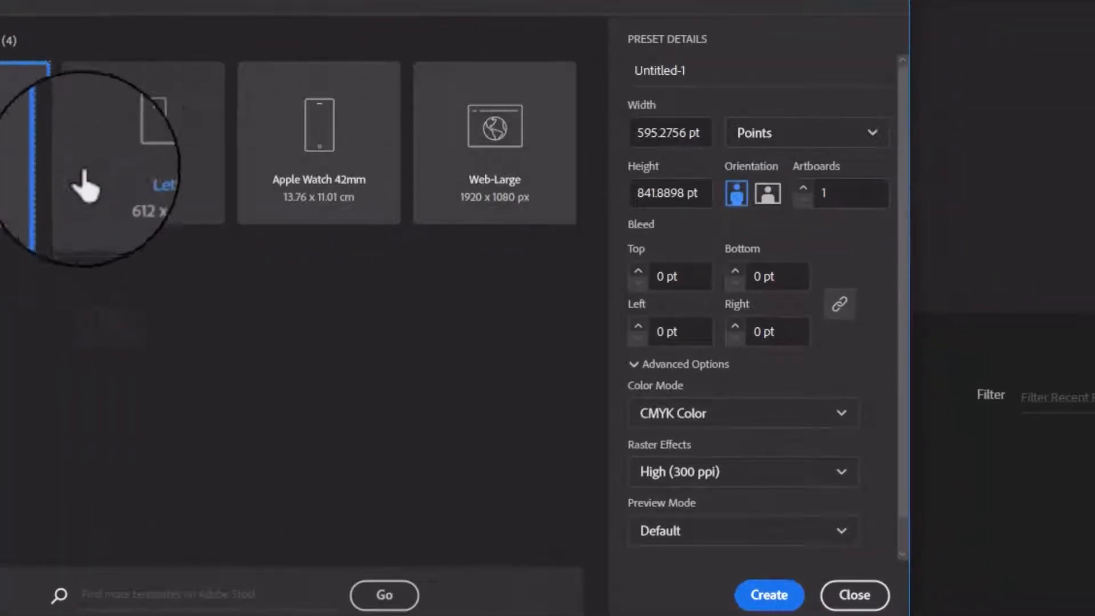
left_click(143, 179)
left_click(288, 174)
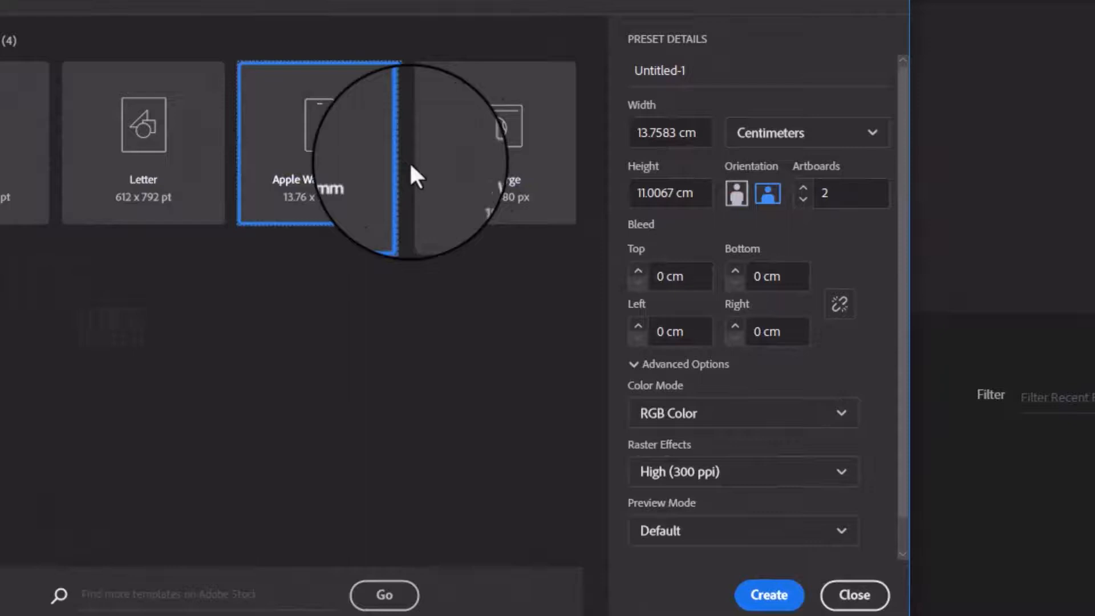
left_click(453, 180)
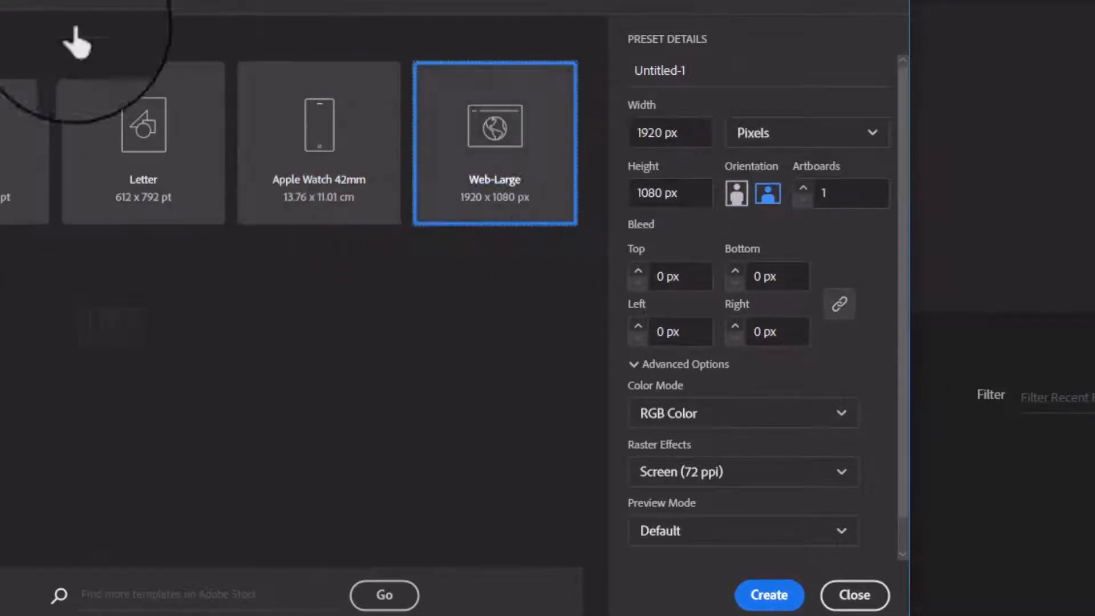
Browse the Saved, Mobile, Web, Print and Film & Video preset categories, ending on the Art & Illustration presets with Postcard selected.
left_click(1, 10)
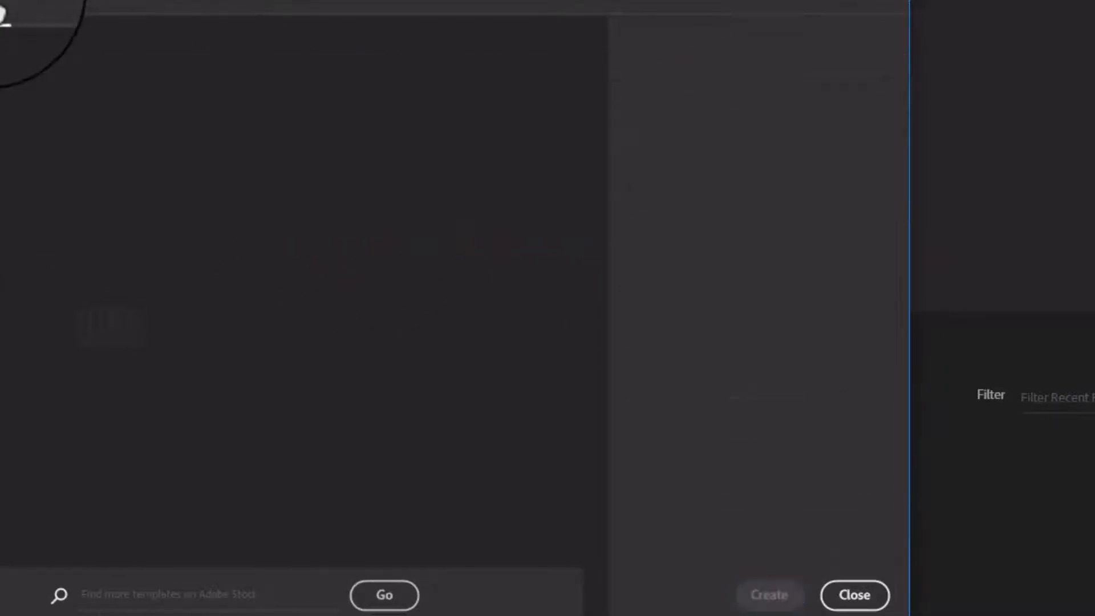
left_click(345, 122)
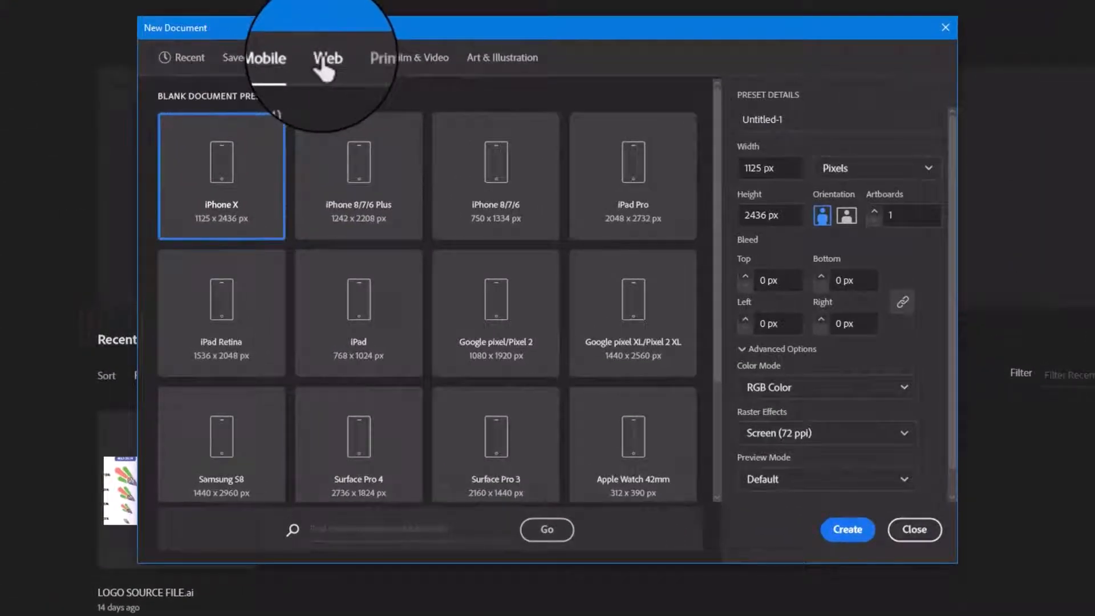
left_click(318, 59)
left_click(363, 60)
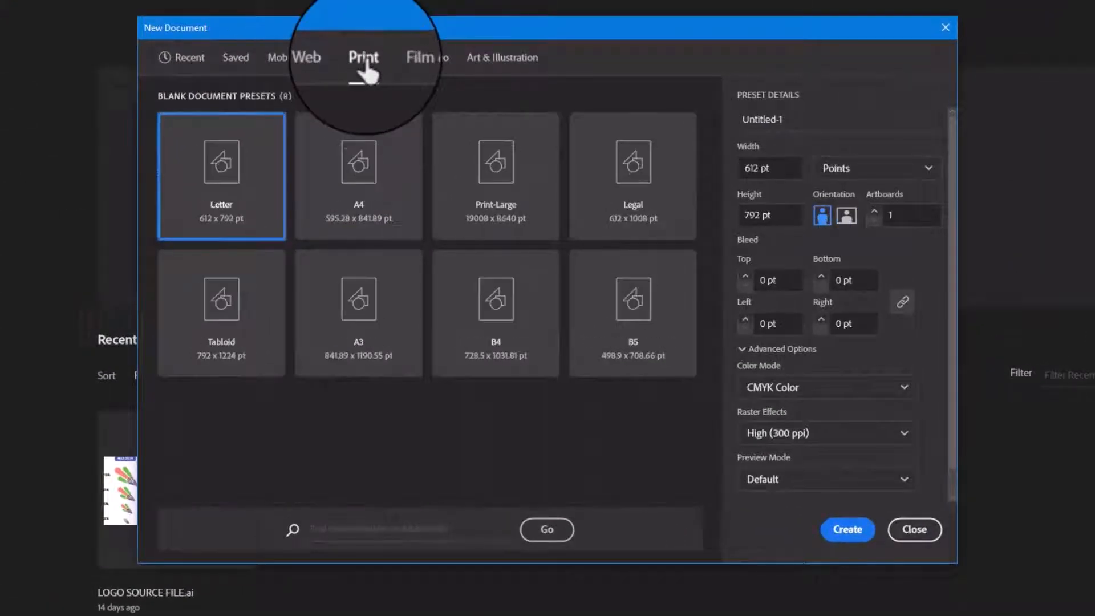
left_click(416, 68)
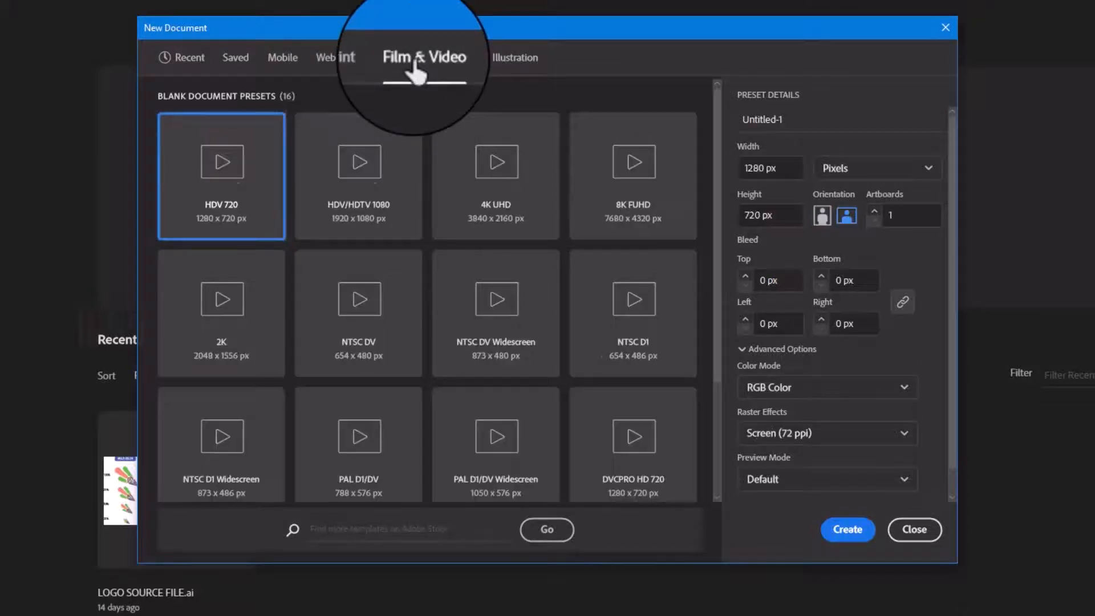
left_click(509, 71)
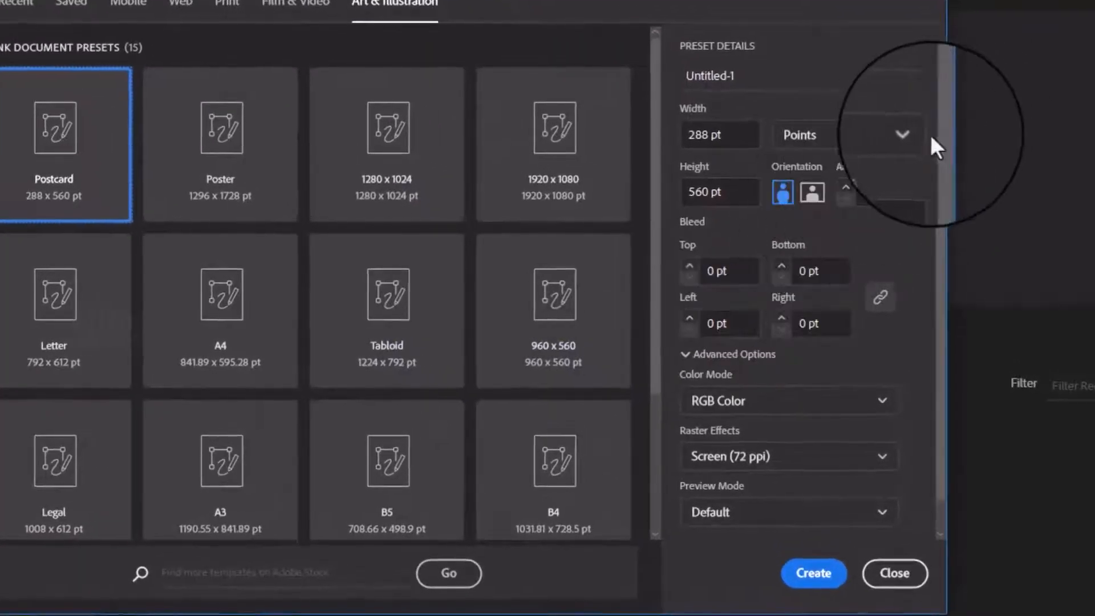
Review the available measurement units and try the bleed fields, finishing with the bleed values linked.
left_click(913, 137)
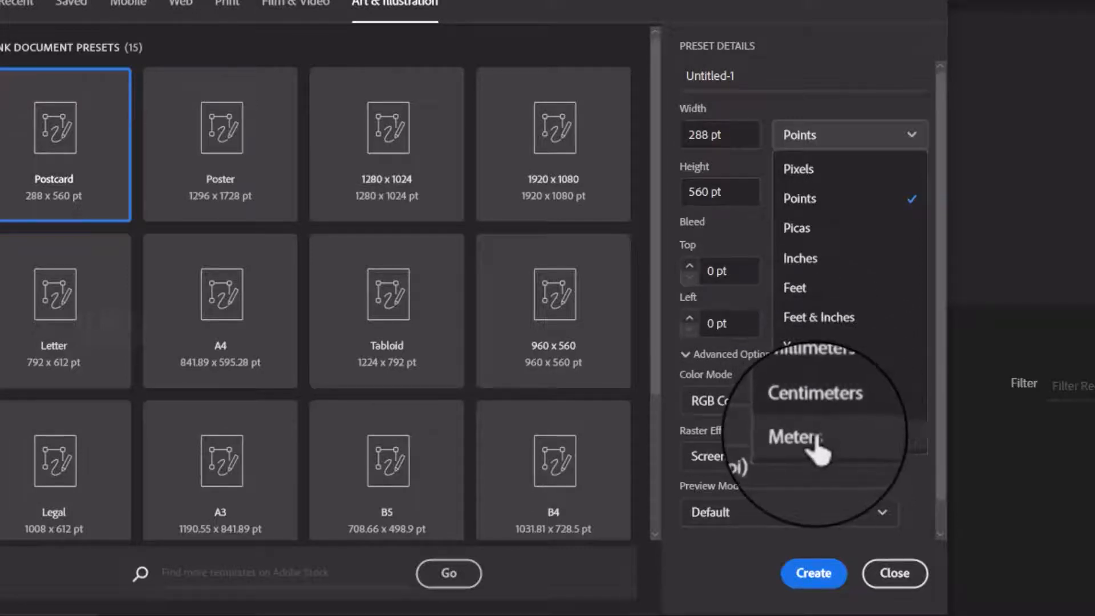
left_click(665, 303)
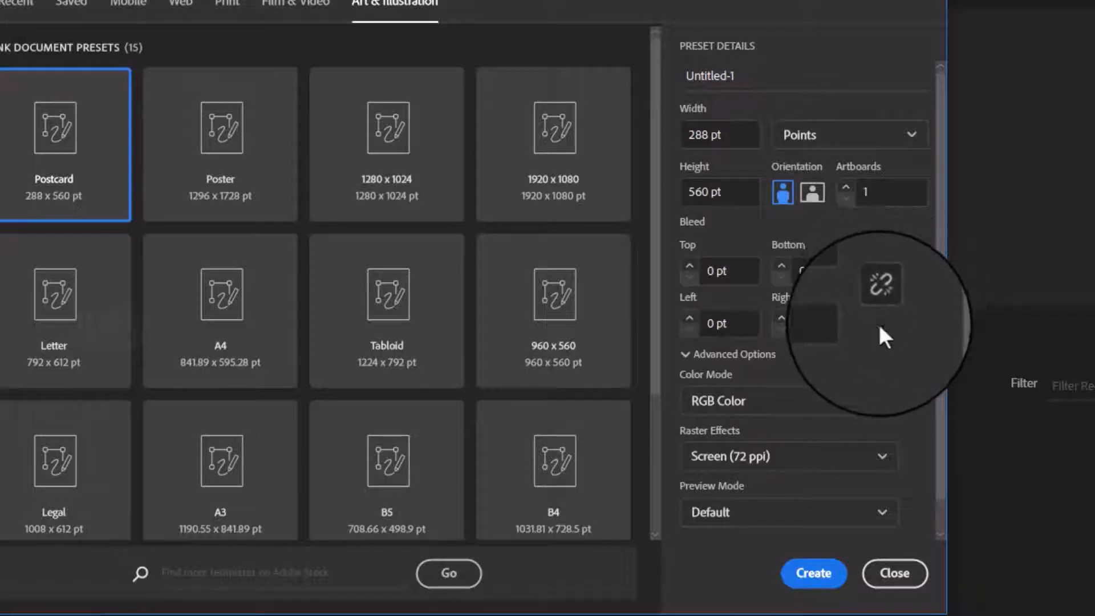
left_click(732, 268)
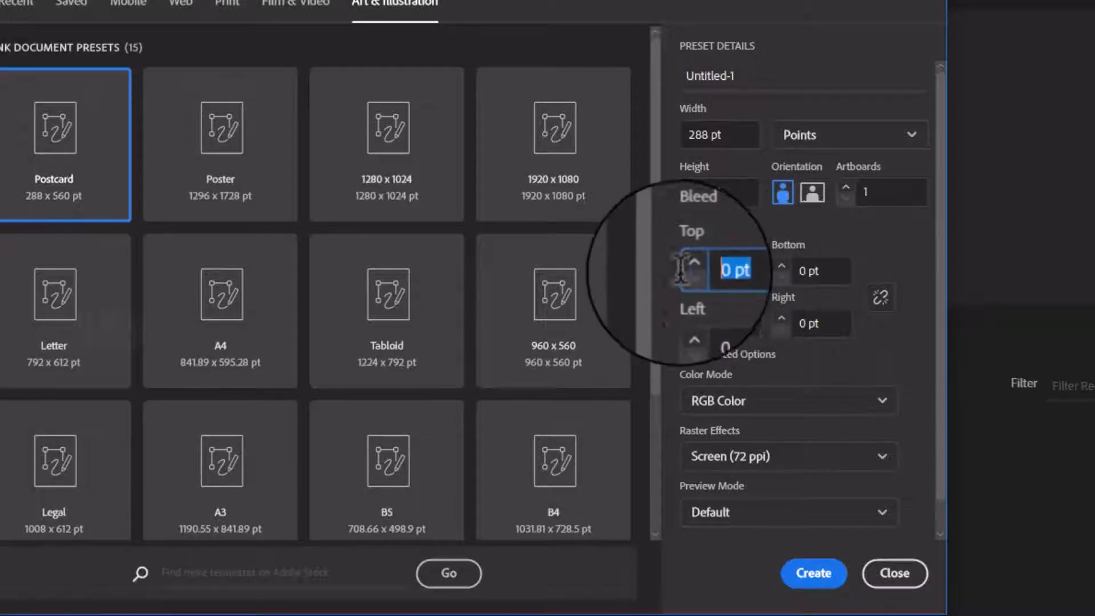
left_click(828, 271)
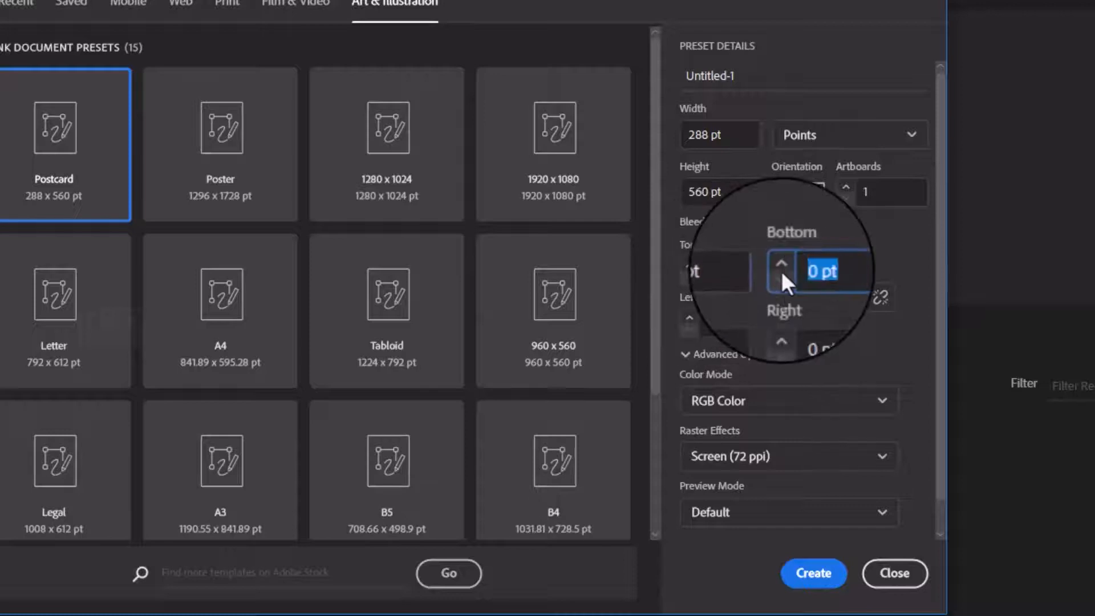
left_click(880, 298)
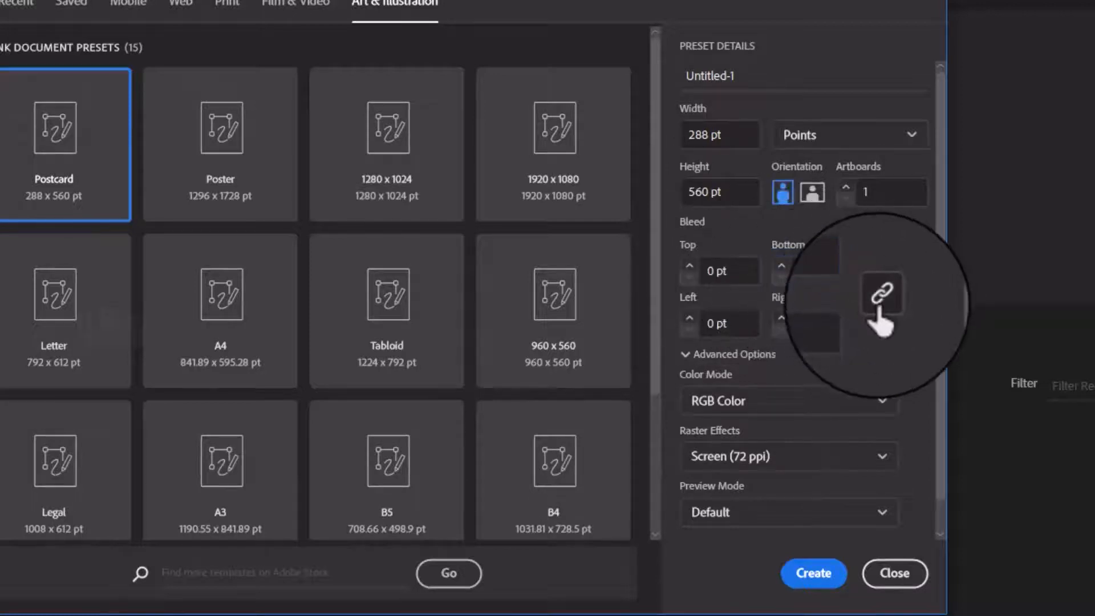
Set all four linked bleed values to 12 pt.
double_click(742, 271)
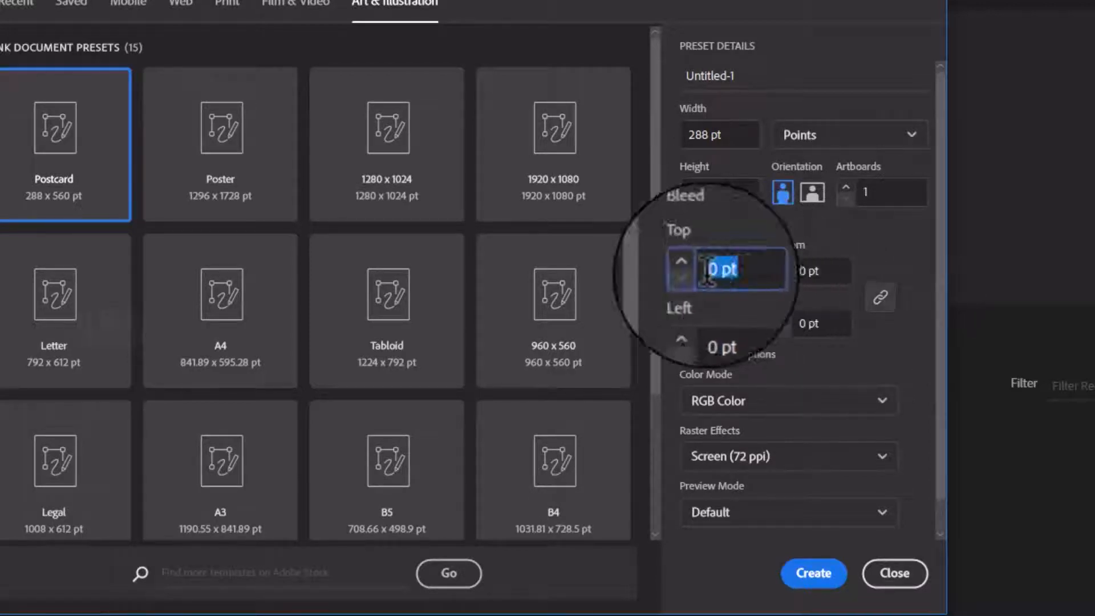
type("12")
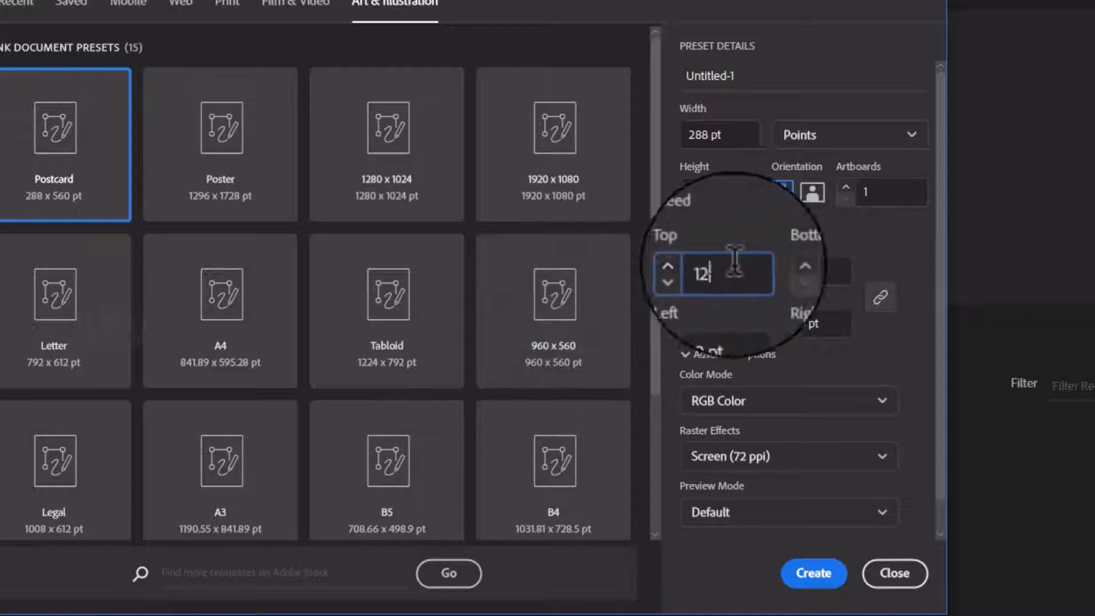
left_click(824, 271)
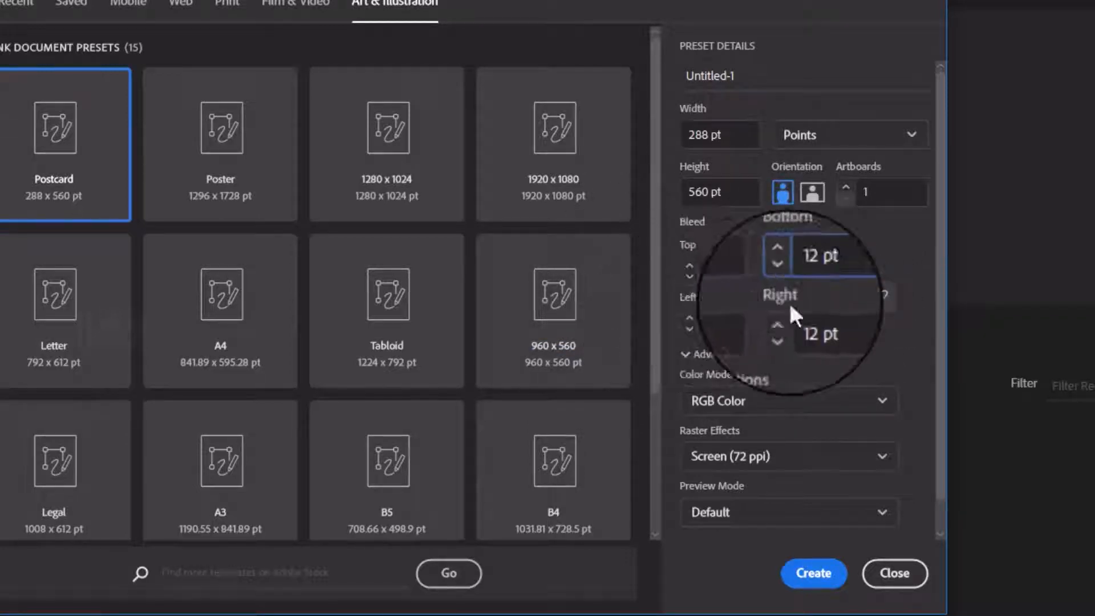
Unlink the bleed values, set only the top bleed to 30 pt, and create the document.
left_click(880, 296)
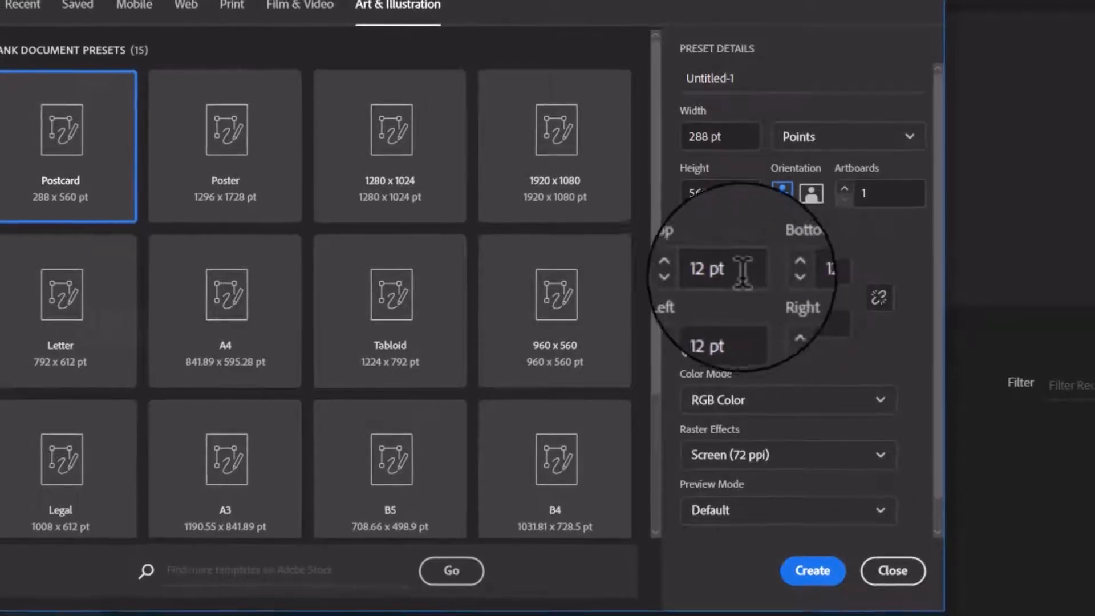
left_click(697, 270)
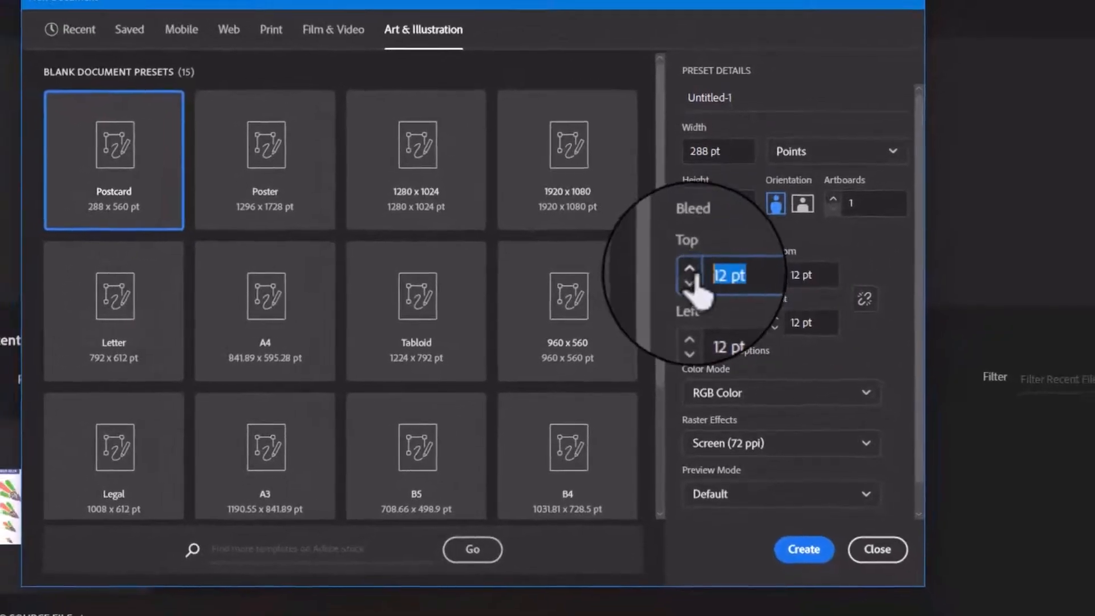
type("30")
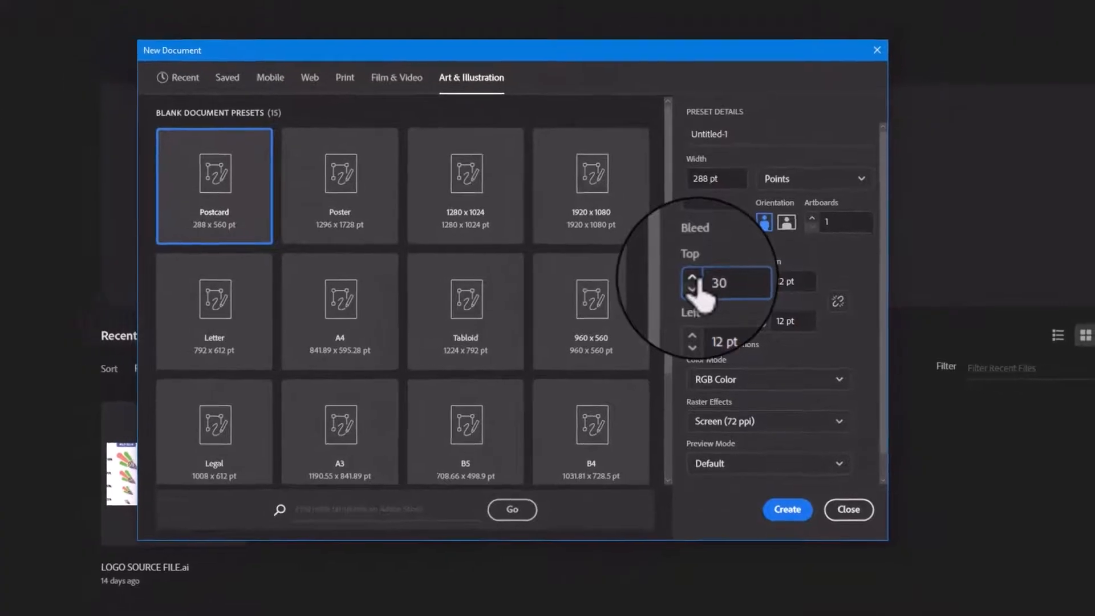
key("Return")
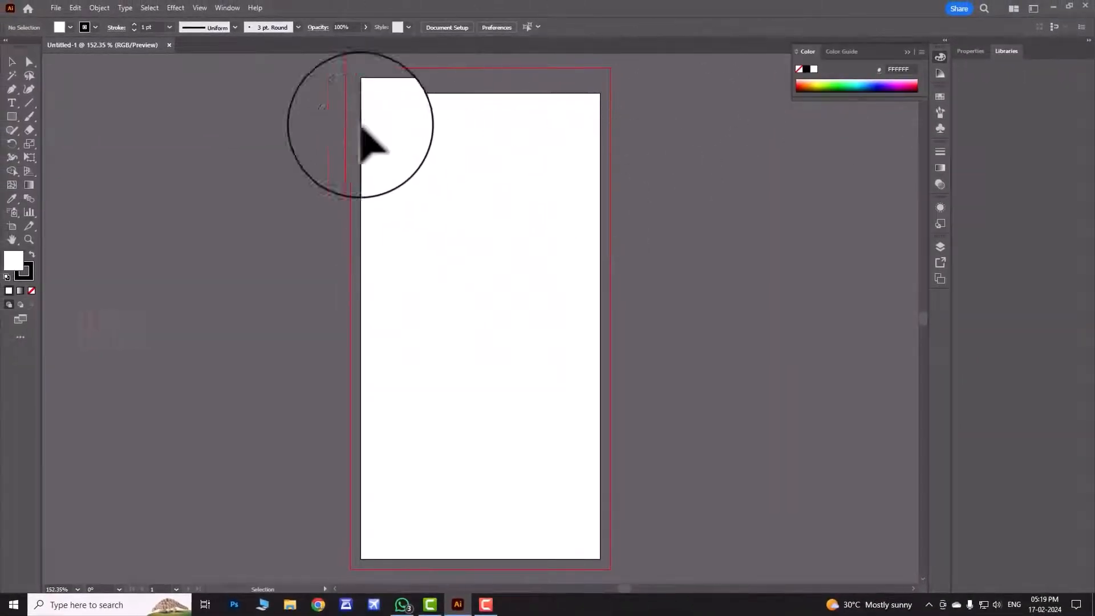
Close the Untitled-1 document to return to the home screen.
left_click(75, 8)
left_click(301, 224)
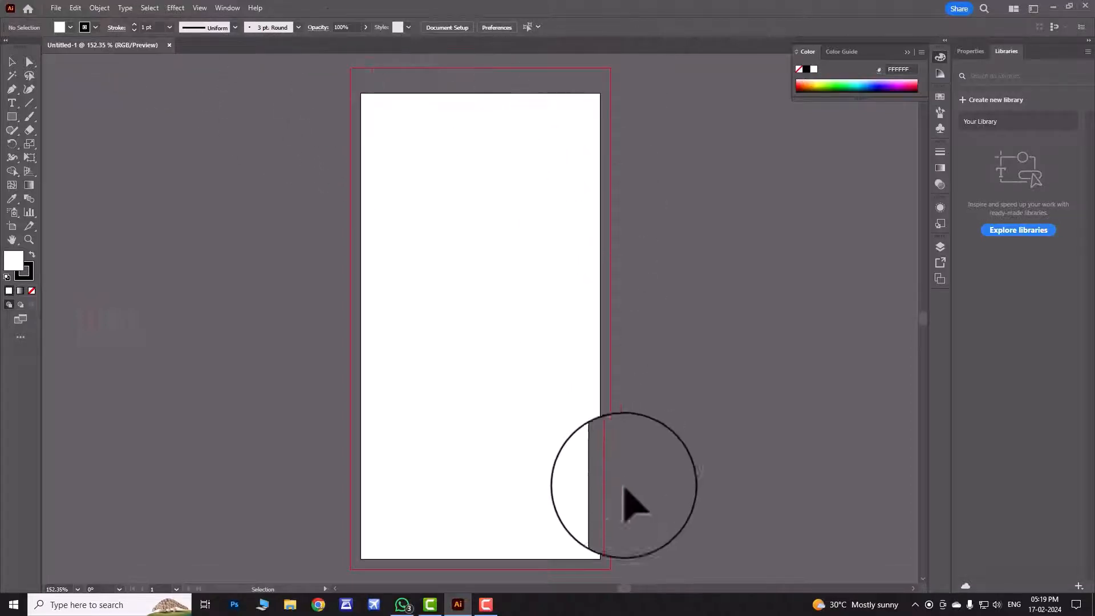
left_click(168, 43)
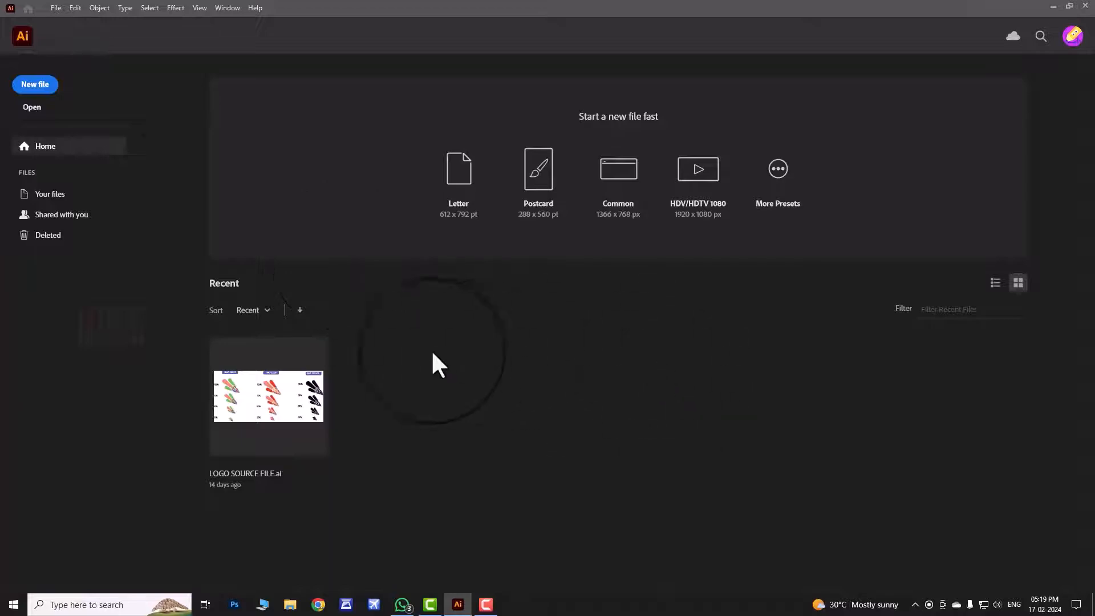
Start another new document from more presets and set its left, right and bottom bleed to 0 pt.
left_click(781, 174)
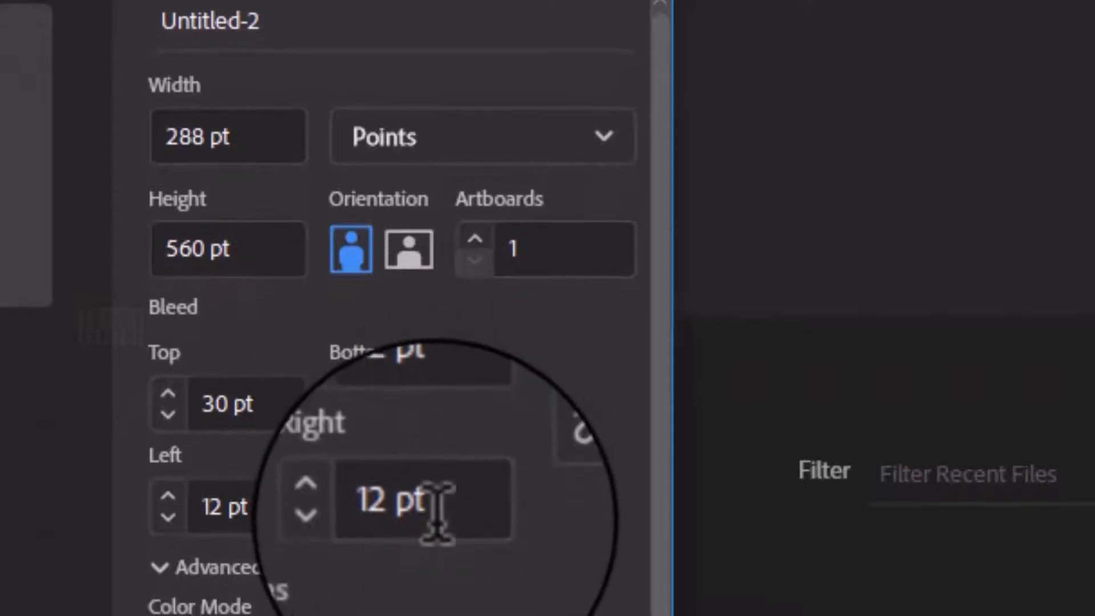
left_click(254, 508)
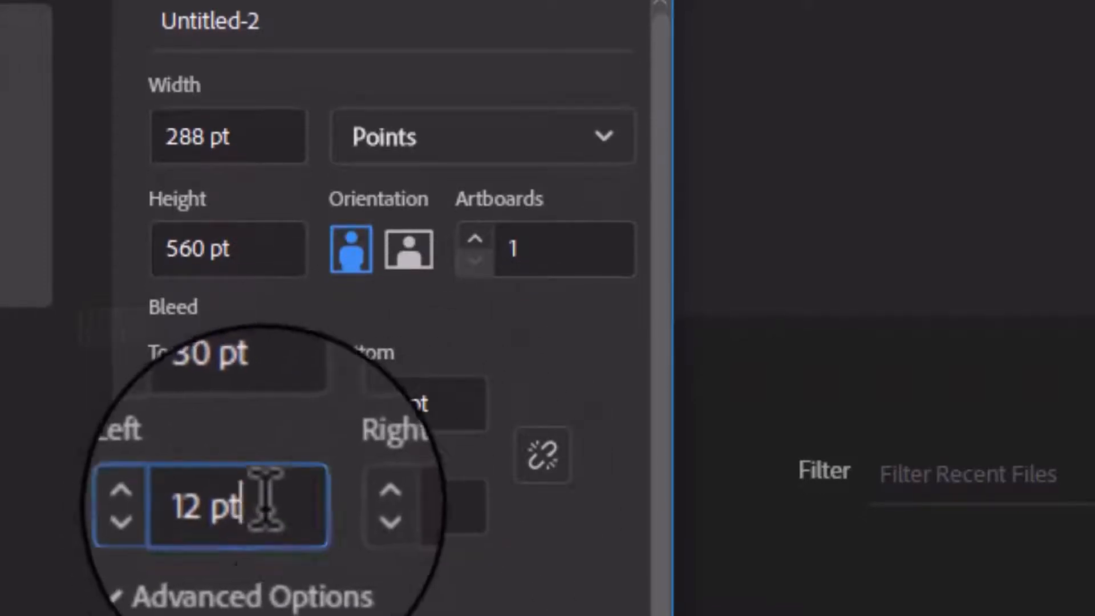
type("0")
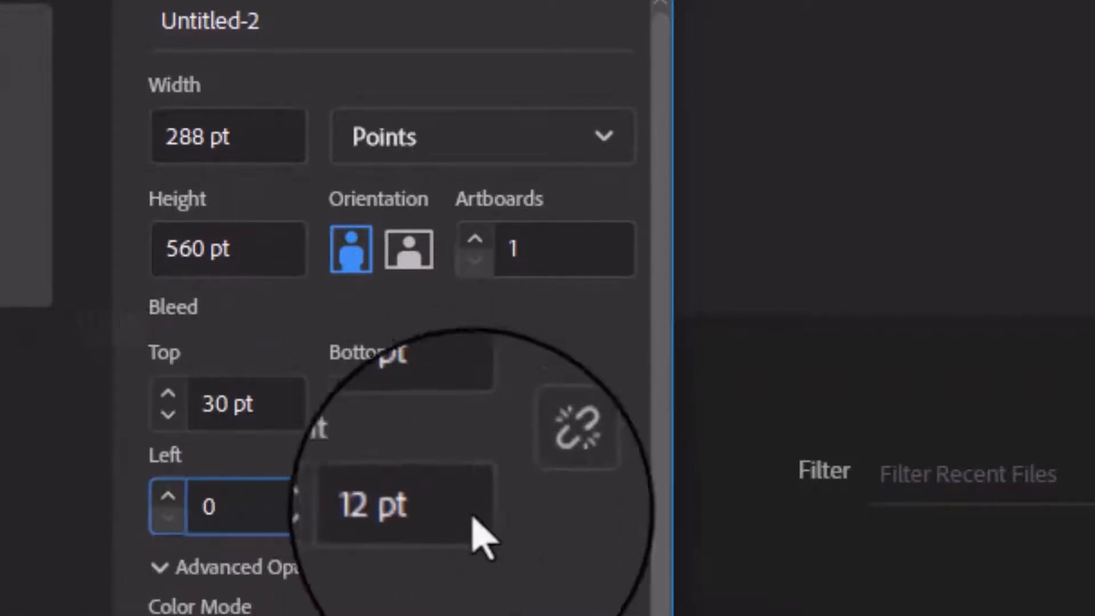
key("Tab")
type("0")
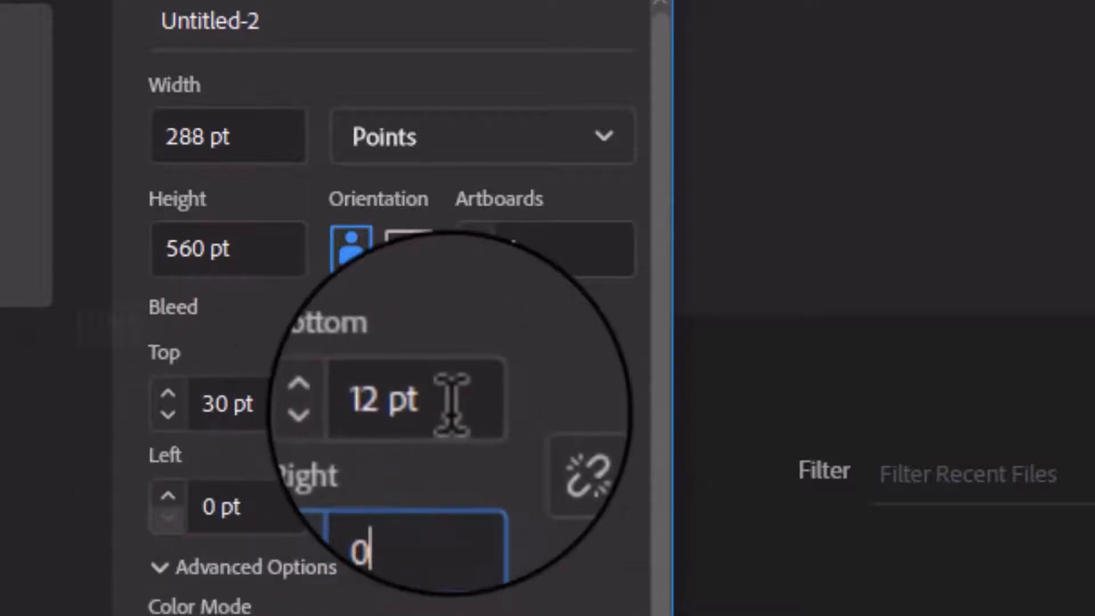
left_click(376, 399)
type("0")
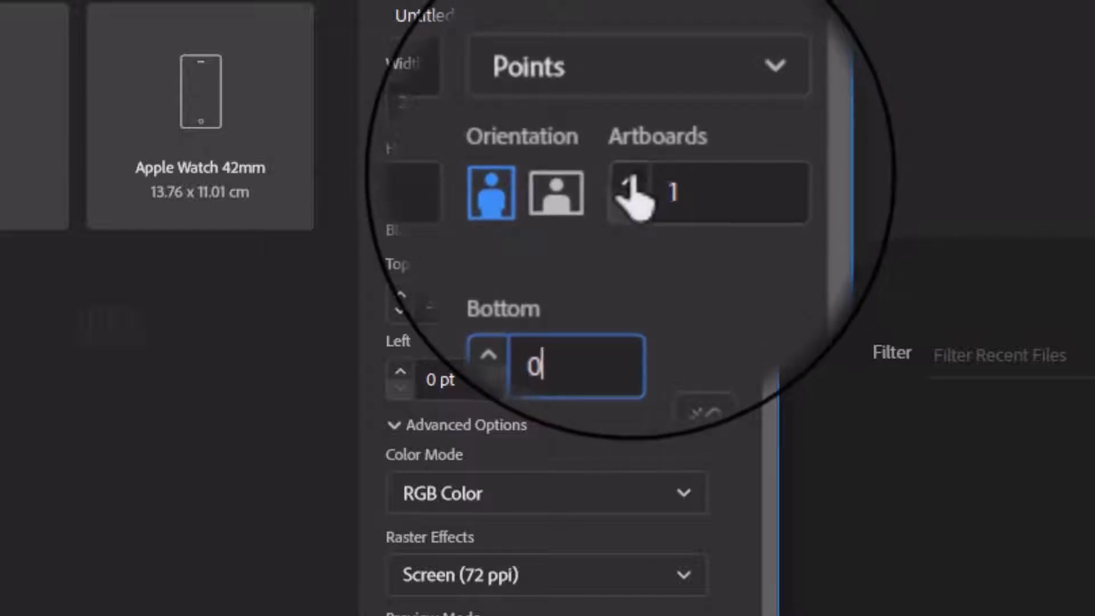
Set the number of artboards to 2 and change the document units to Centimeters.
left_click(628, 182)
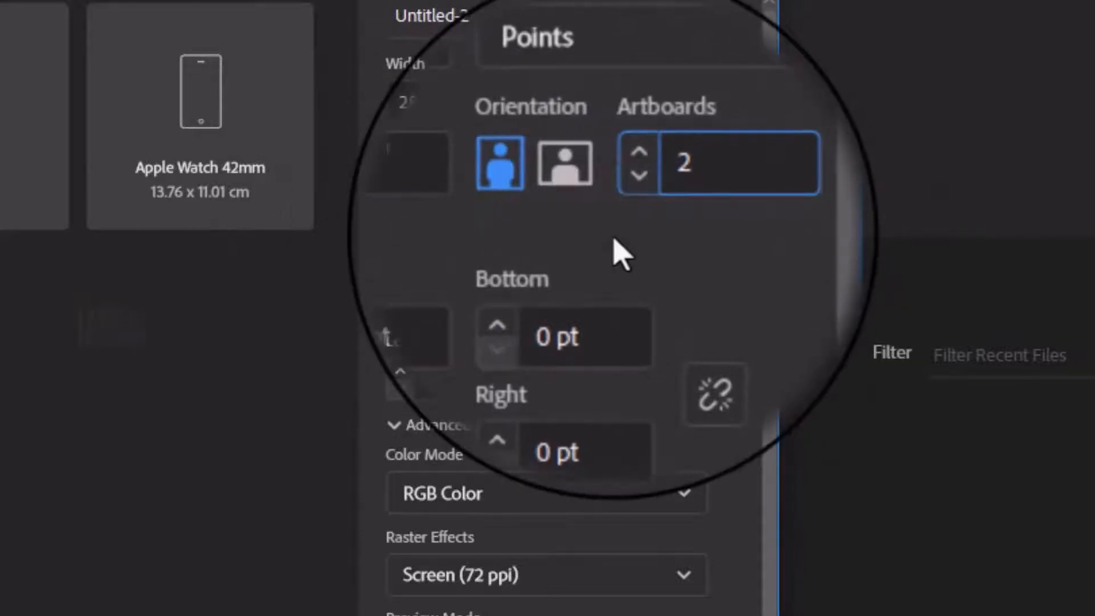
left_click(638, 103)
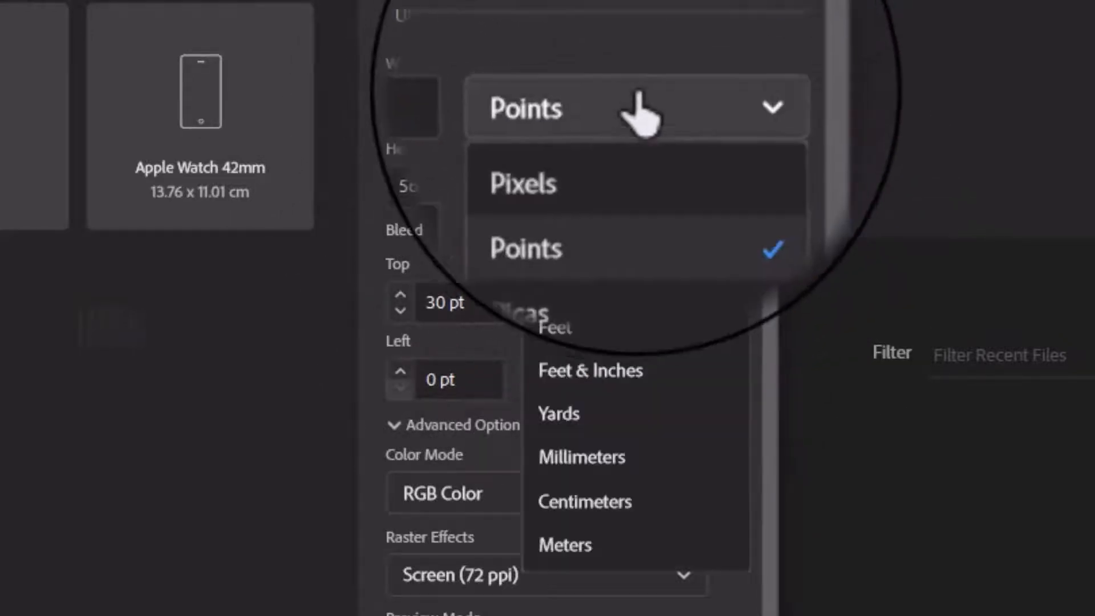
left_click(579, 505)
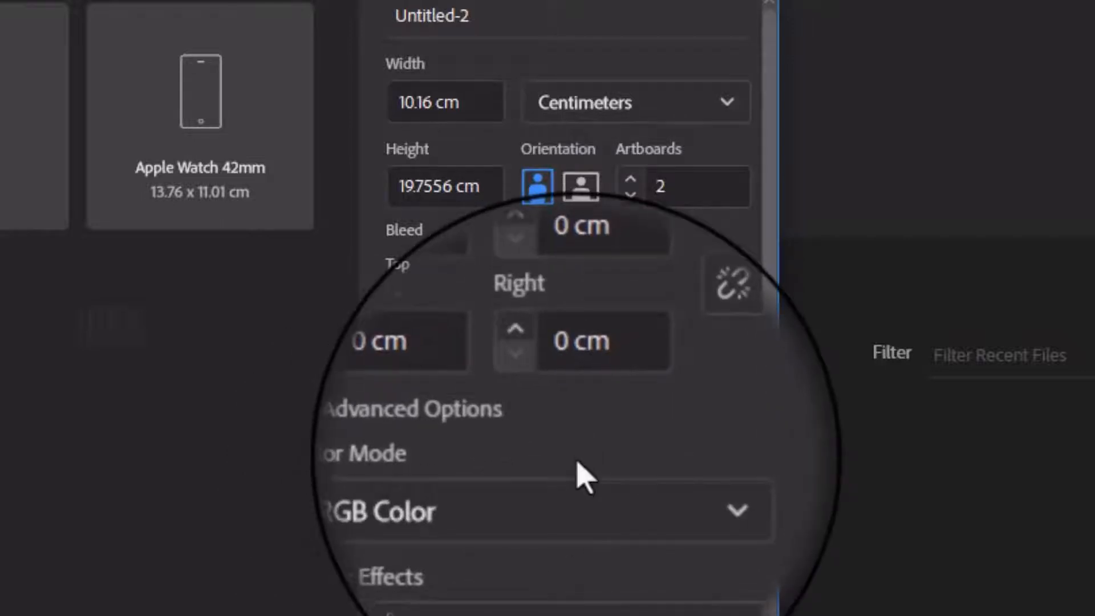
Choose RGB Color, Screen (72 ppi) raster effects and the Default preview mode, and create the document.
left_click(553, 510)
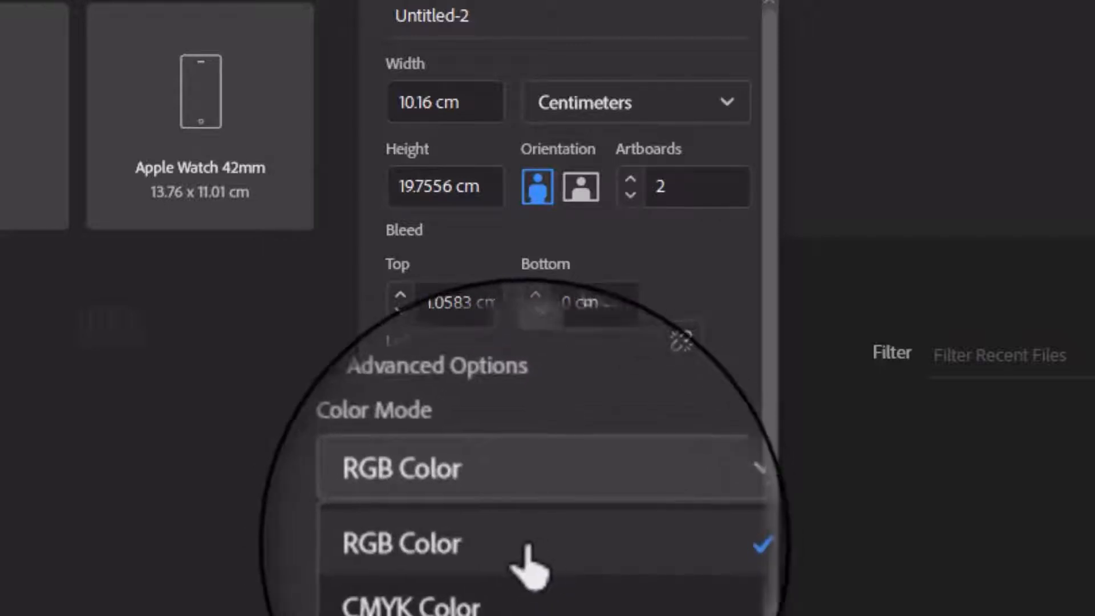
left_click(536, 548)
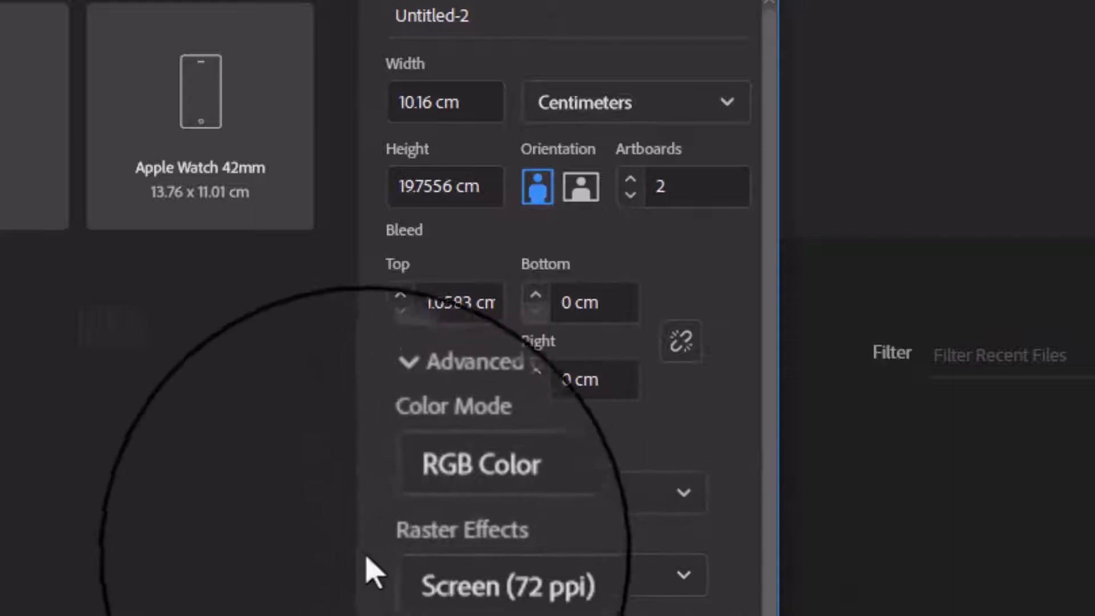
left_click(627, 587)
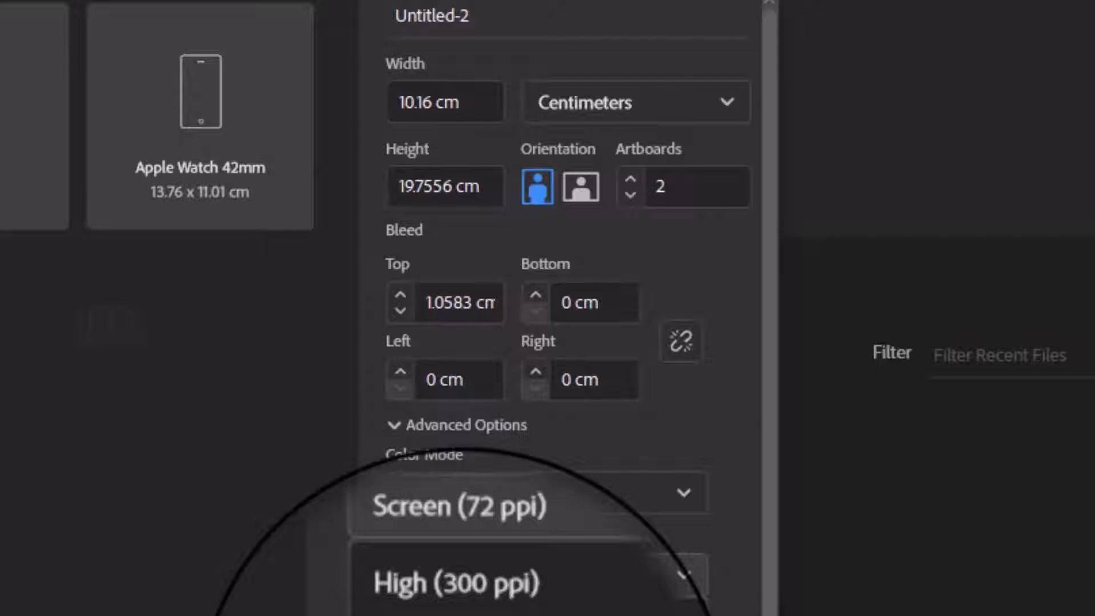
left_click(571, 502)
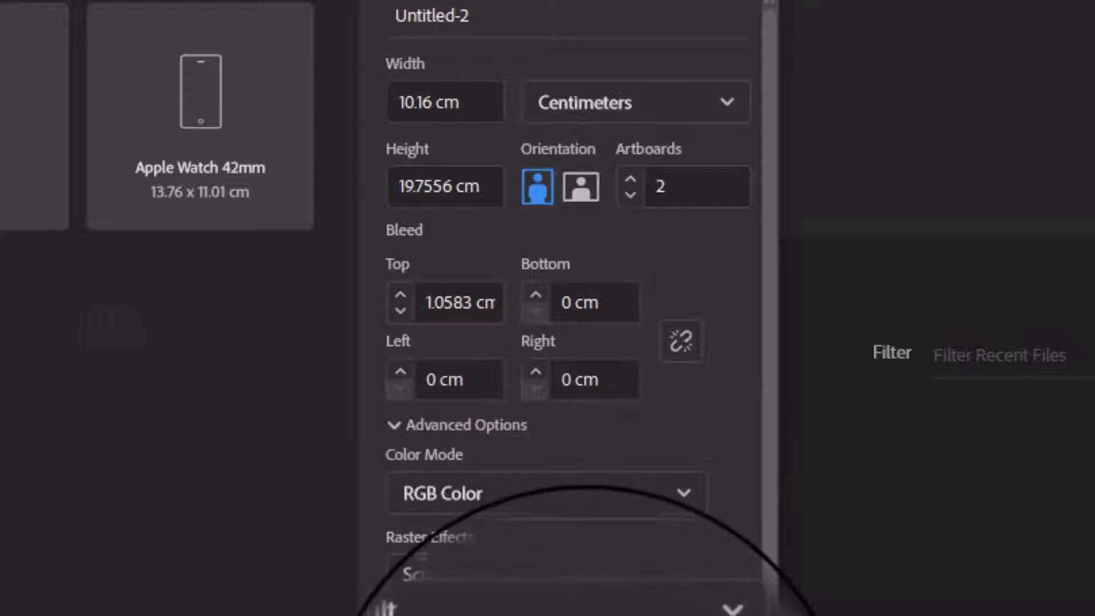
left_click(587, 615)
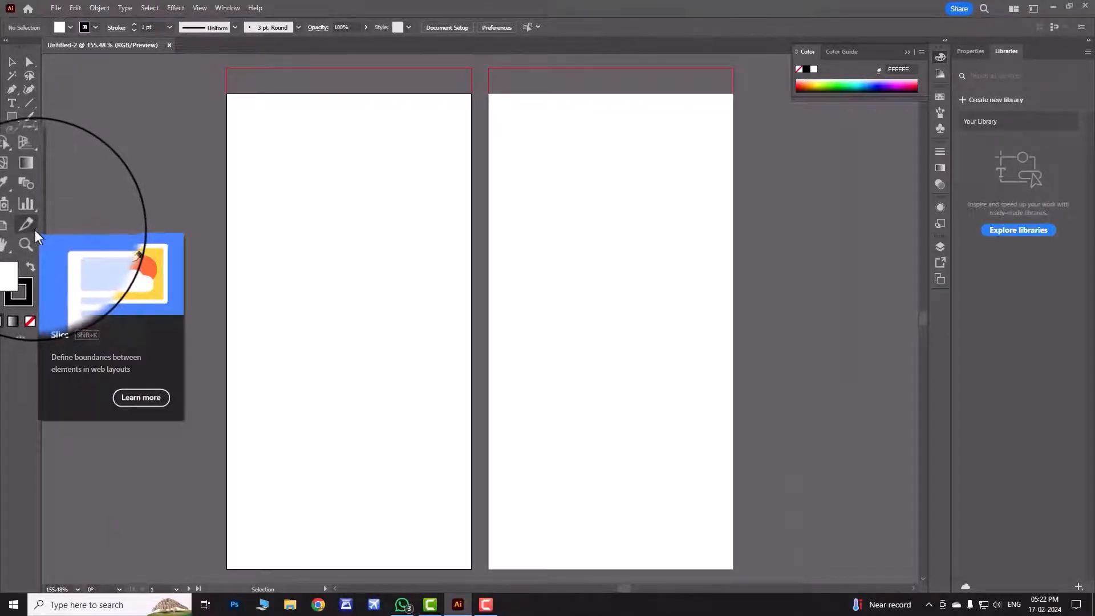
Detach the Slice tool group as a floating set beside the first artboard, and close it.
left_click(31, 227)
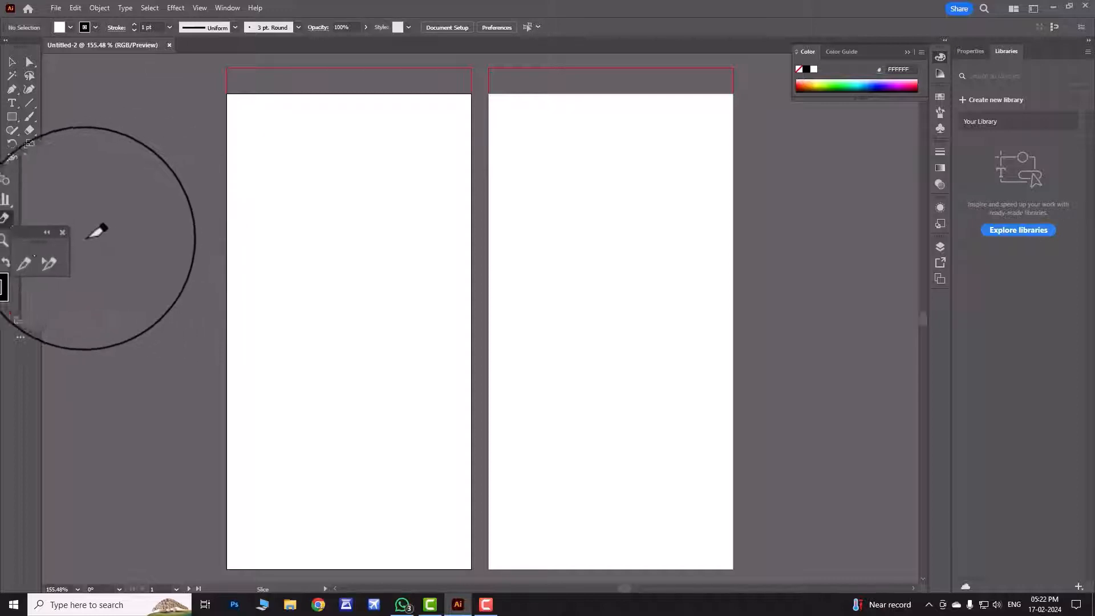
left_click_drag(46, 240, 149, 218)
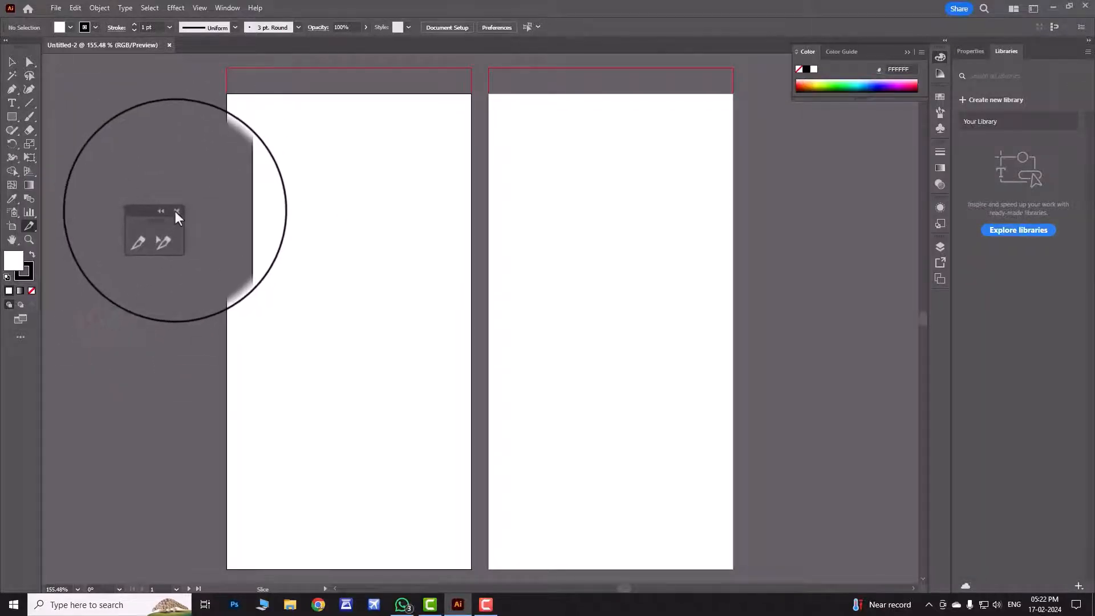
left_click(176, 210)
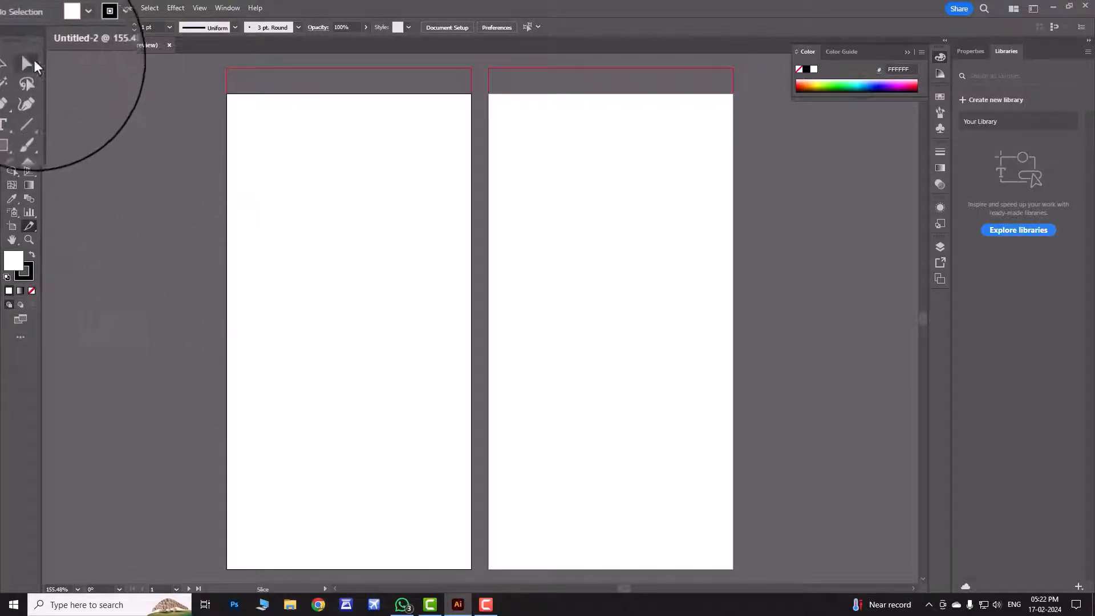
Show the full list of all tools and switch from Direct Selection to the Group Selection tool.
left_click(20, 338)
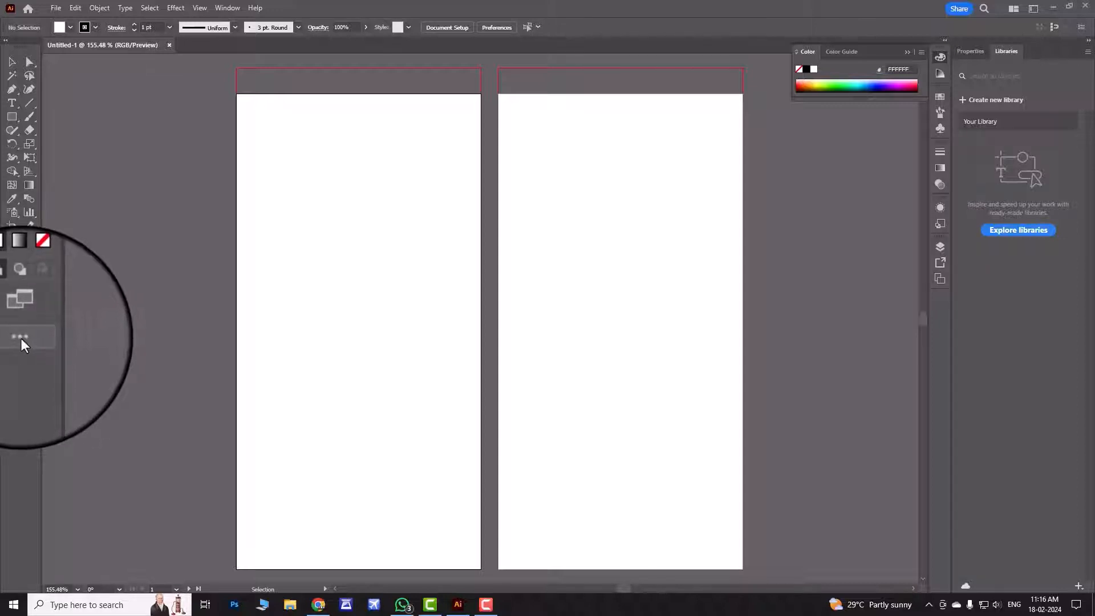
left_click(22, 338)
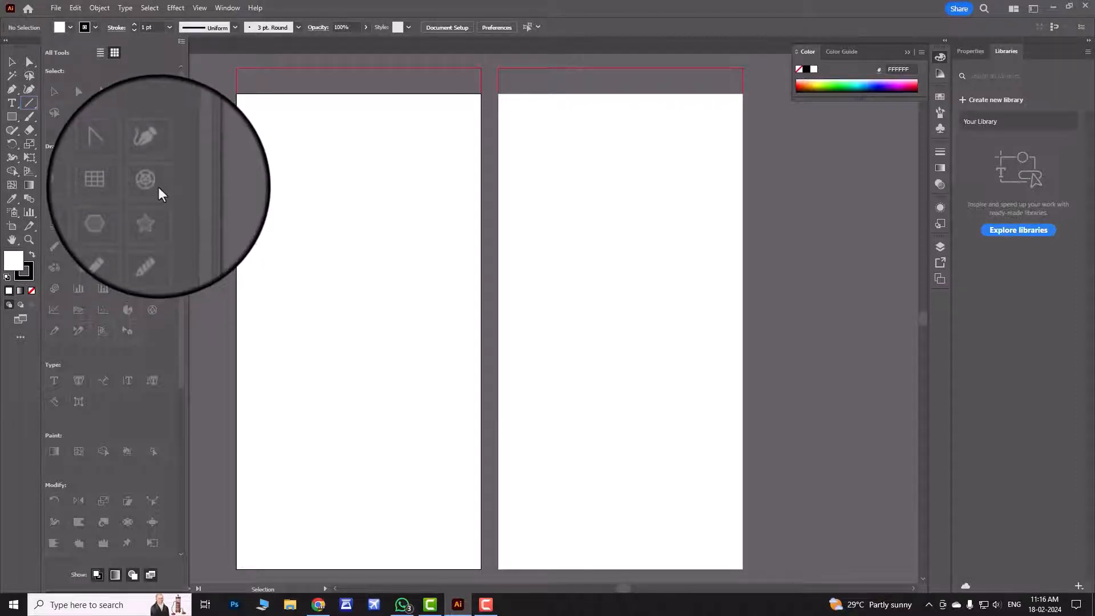
left_click(32, 63)
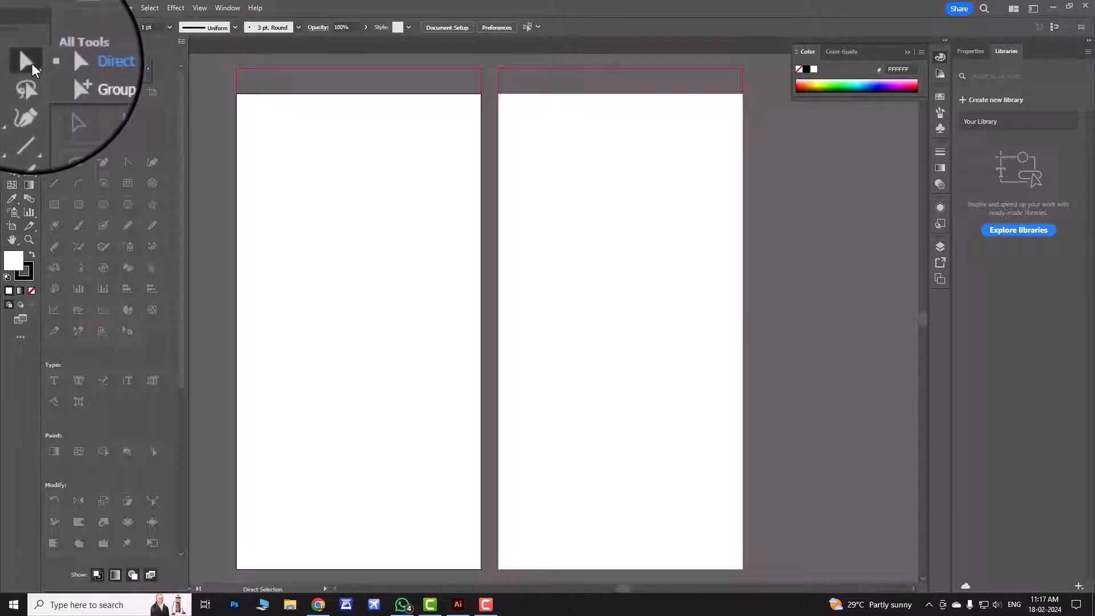
left_click(76, 80)
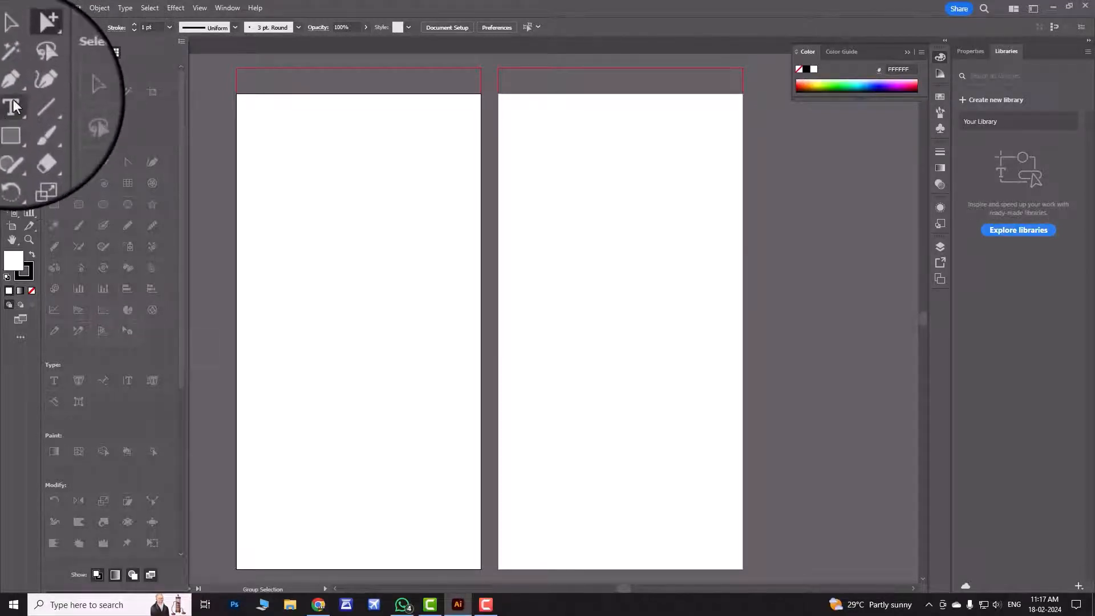
Detach the Type tool group as a floating set, toggle it between vertical and horizontal layout, and close it.
left_click_drag(12, 107, 73, 159)
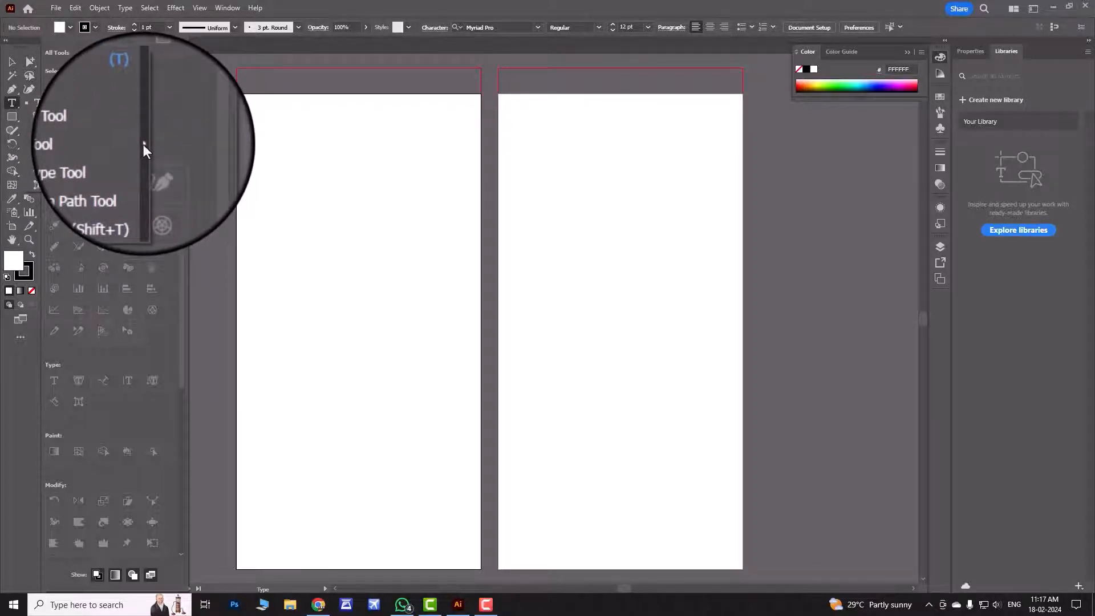
left_click(143, 145)
left_click_drag(73, 114, 161, 112)
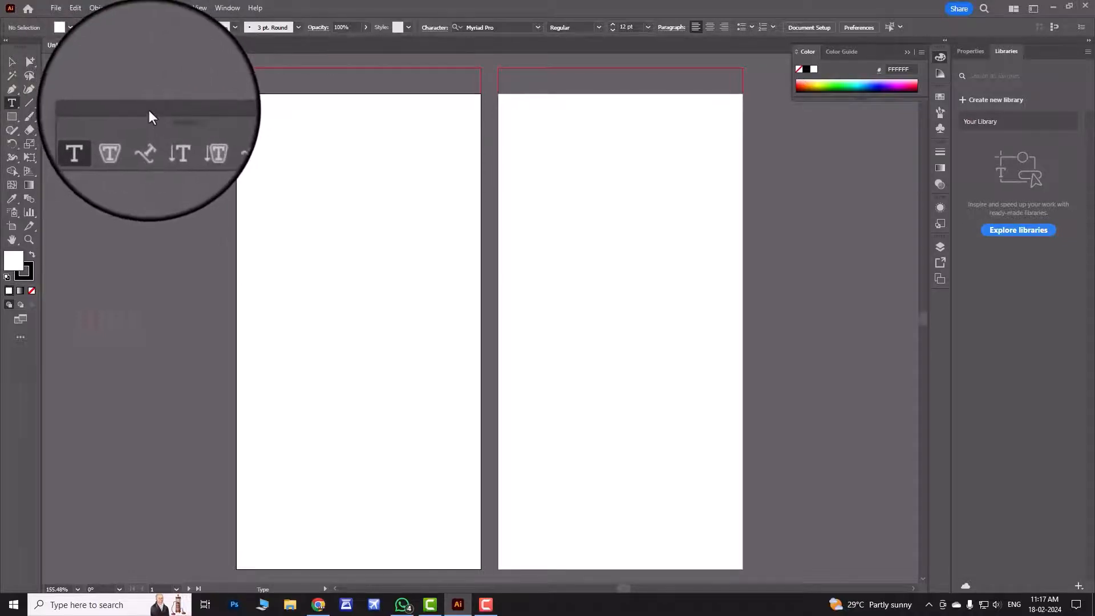
left_click_drag(148, 111, 124, 109)
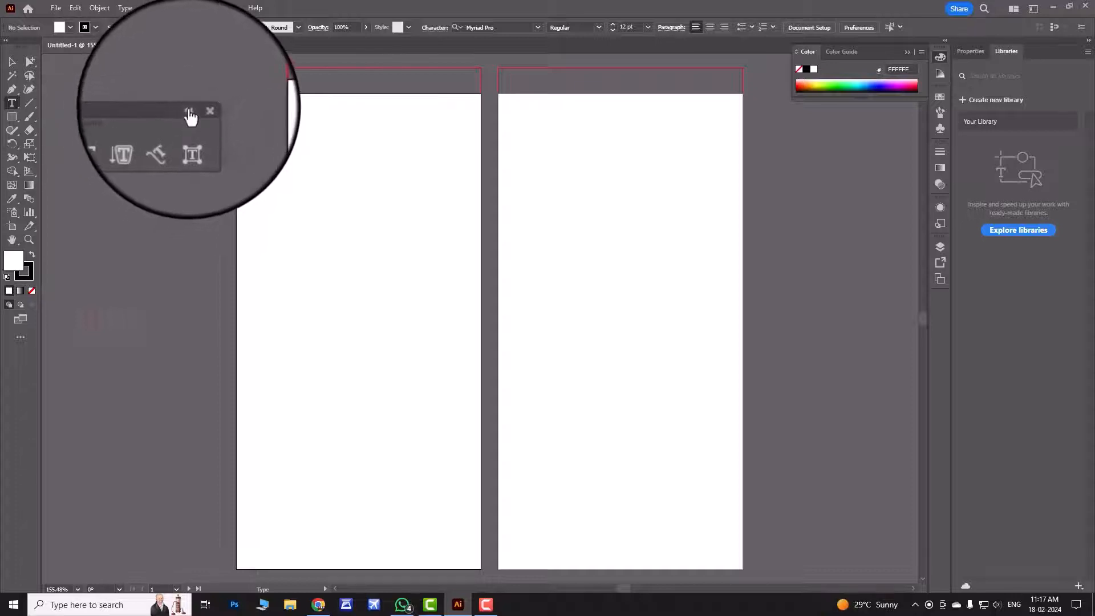
left_click(188, 111)
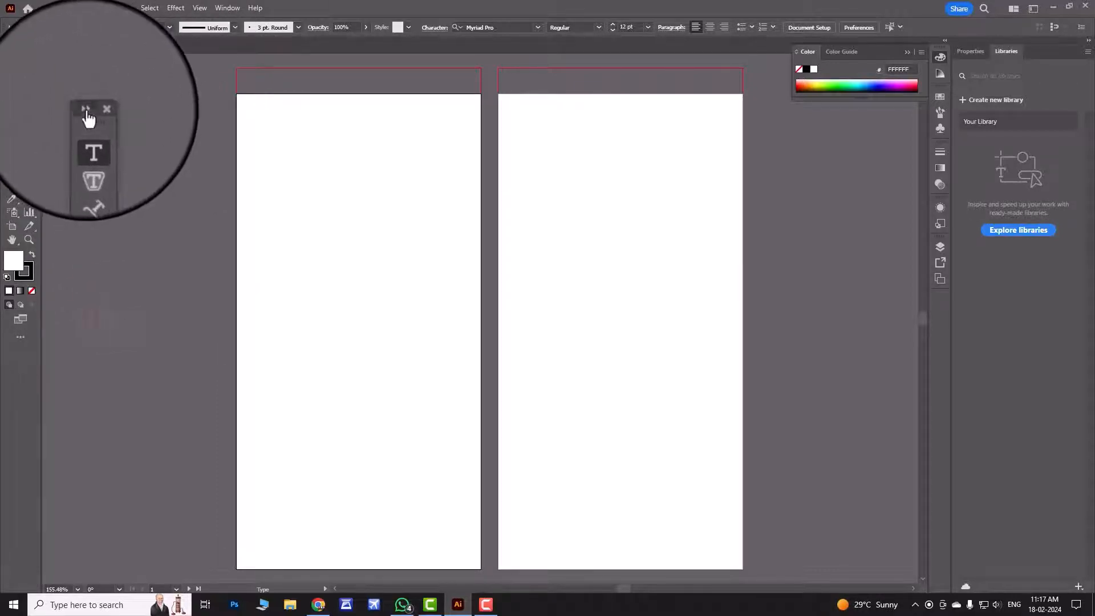
left_click(86, 111)
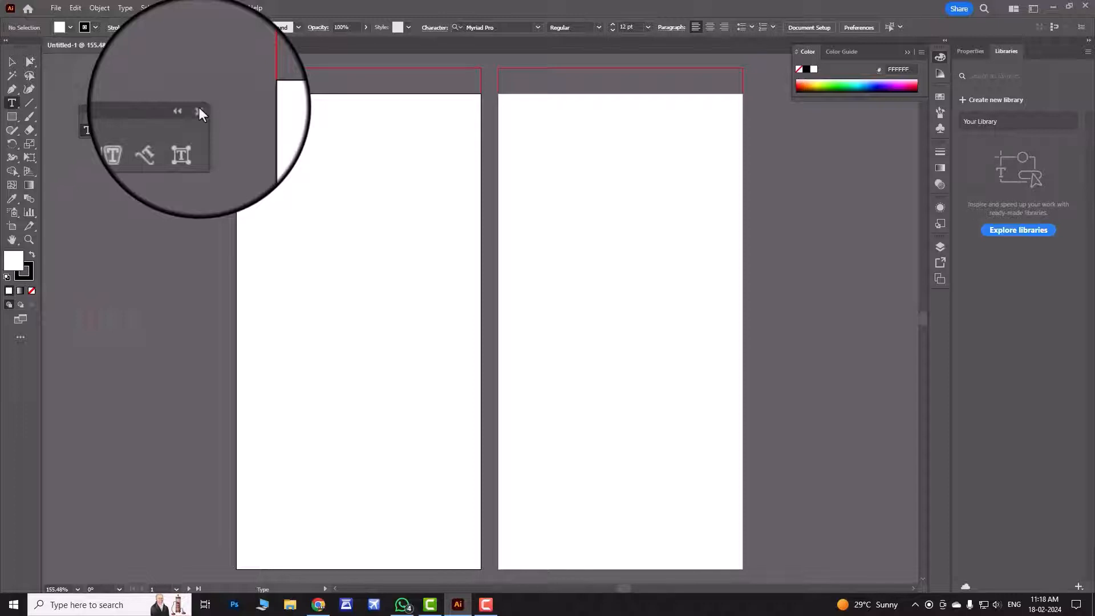
left_click(200, 111)
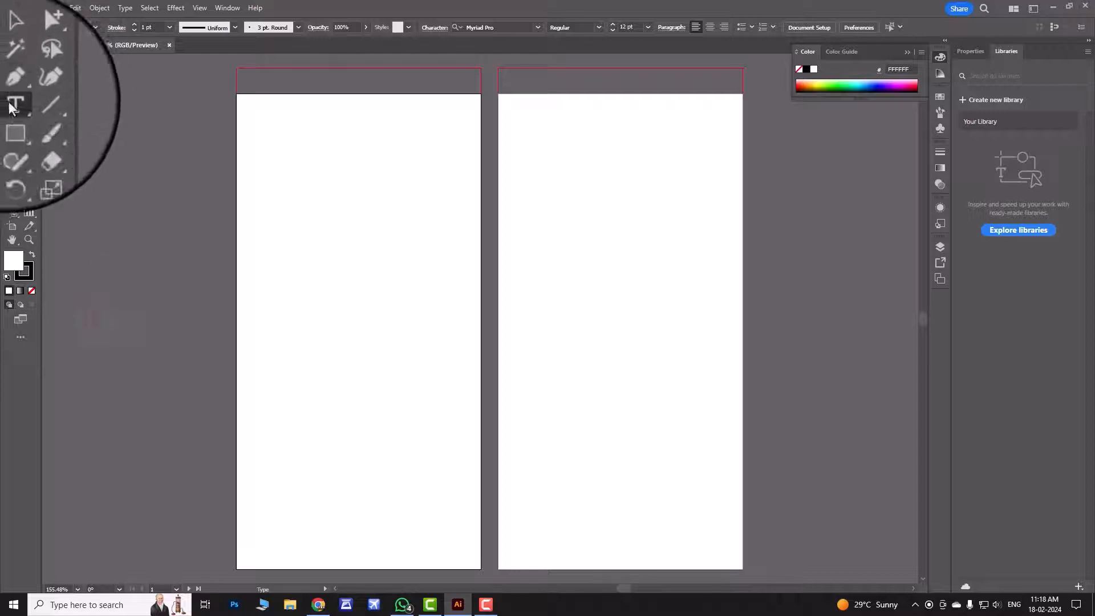
Set the fill colour to red EF2020.
double_click(15, 262)
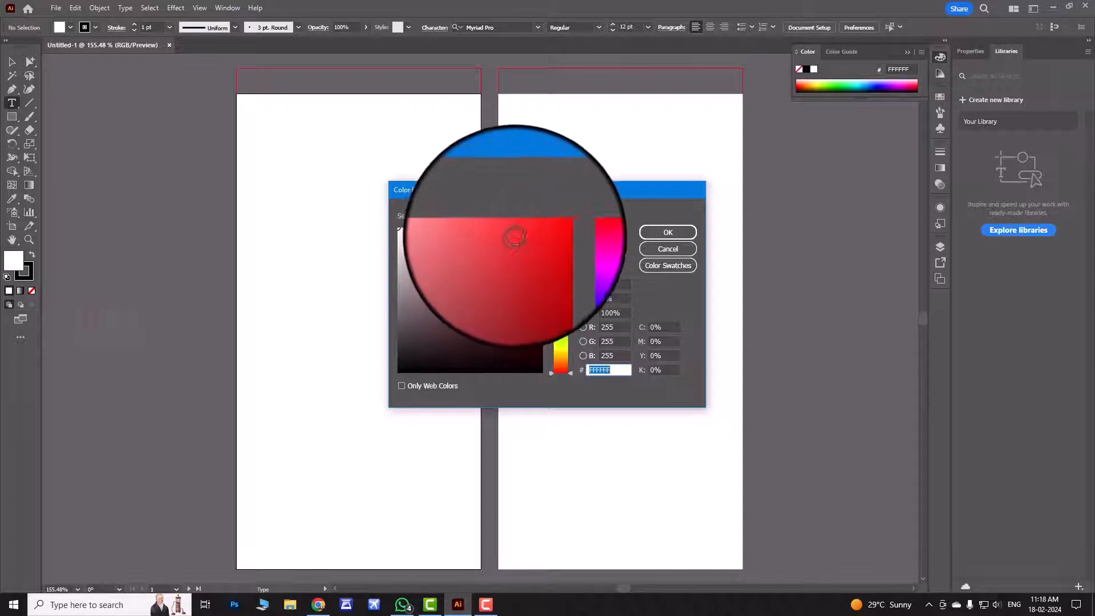
left_click(524, 237)
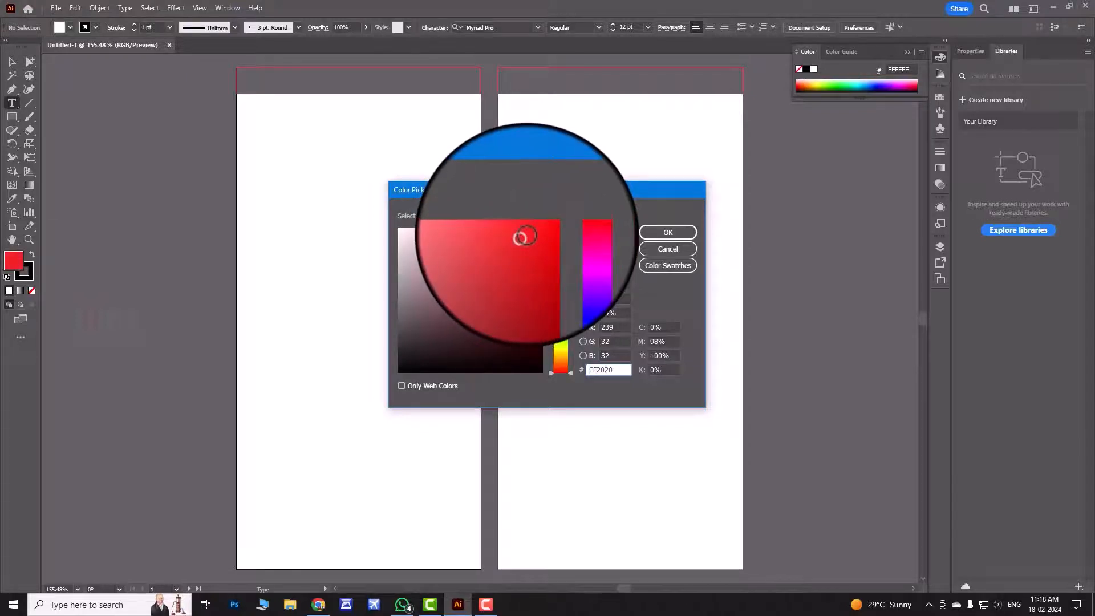
left_click(655, 234)
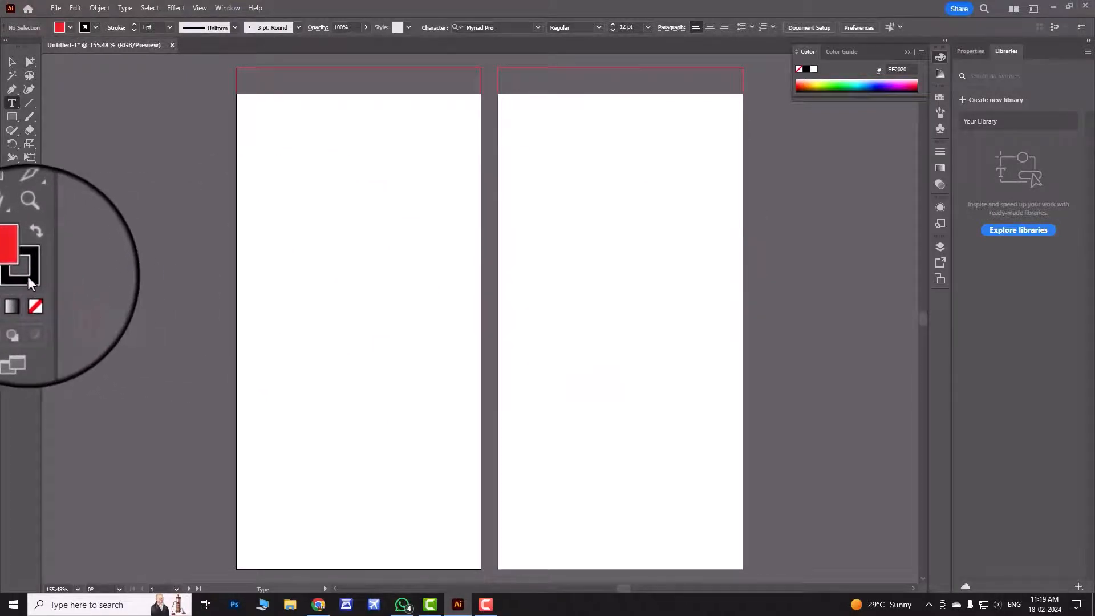
Set the stroke colour to blue 001FFF.
double_click(28, 276)
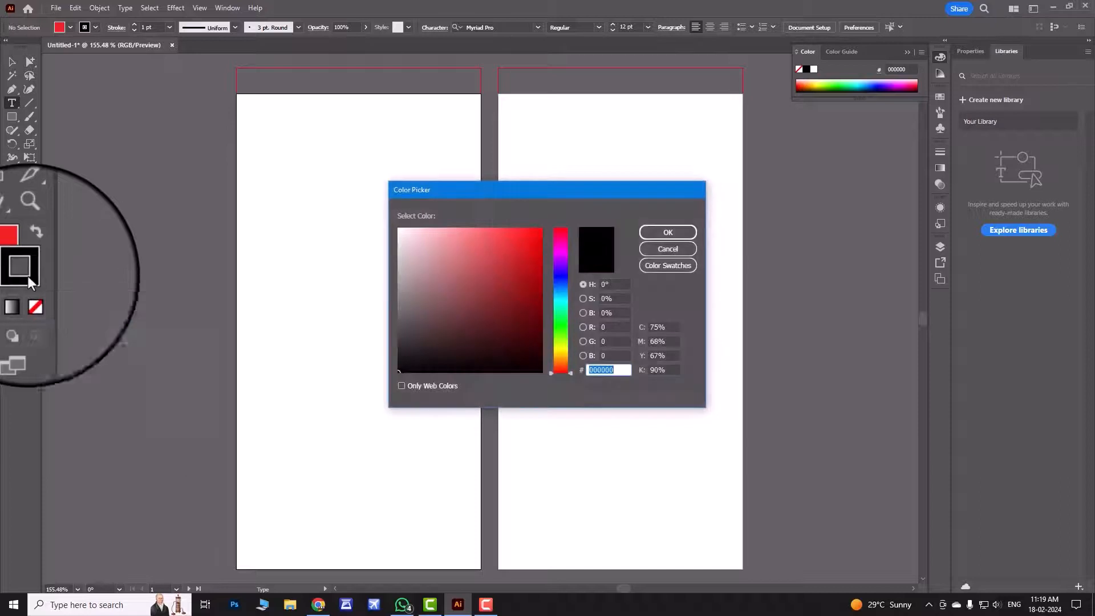
left_click(563, 277)
left_click(515, 229)
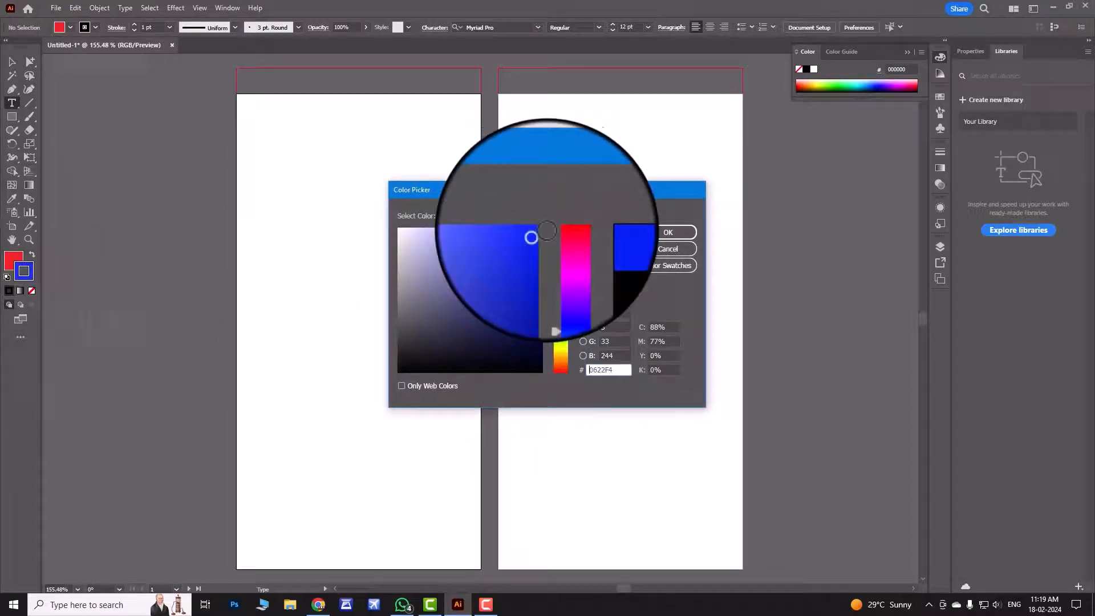
left_click(659, 233)
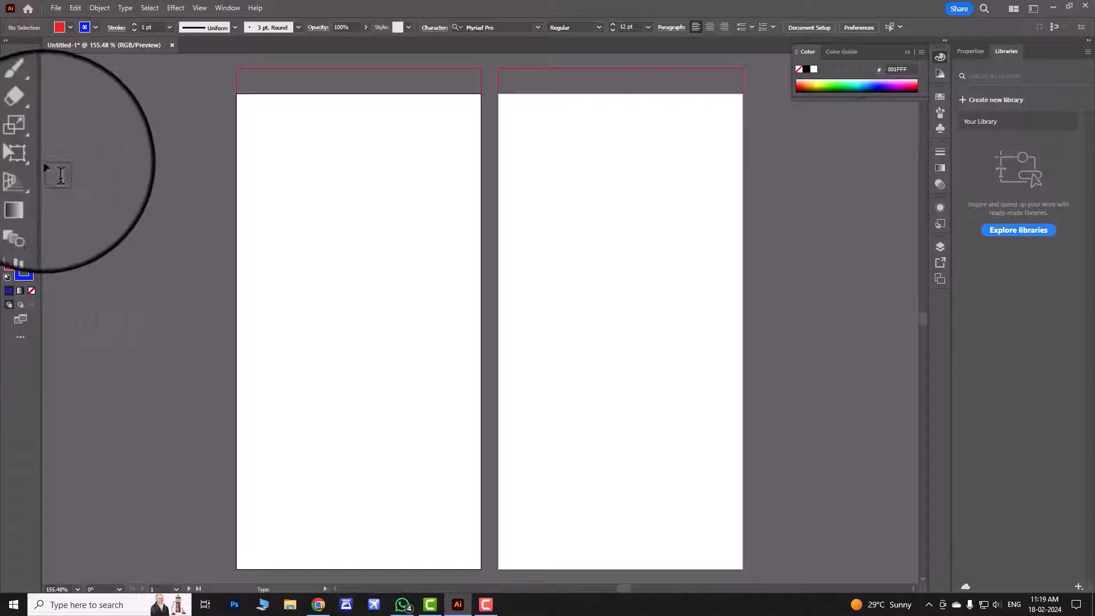
Draw a rectangle about 3.84 × 3.41 cm on the first artboard and an ellipse about 4.88 × 4.66 cm on the second.
left_click(12, 116)
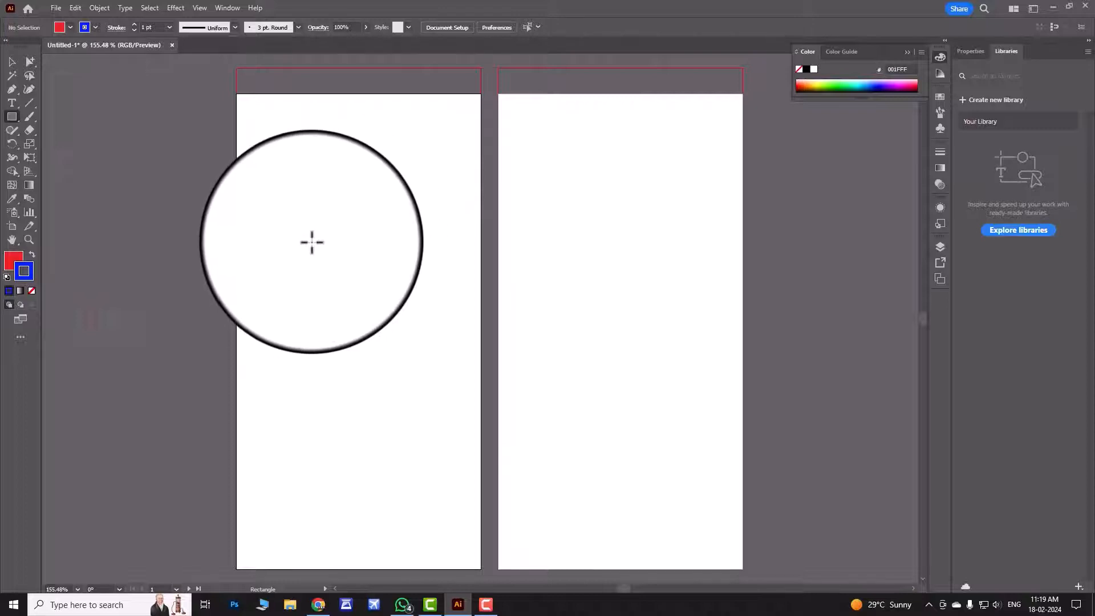
left_click_drag(311, 240, 403, 321)
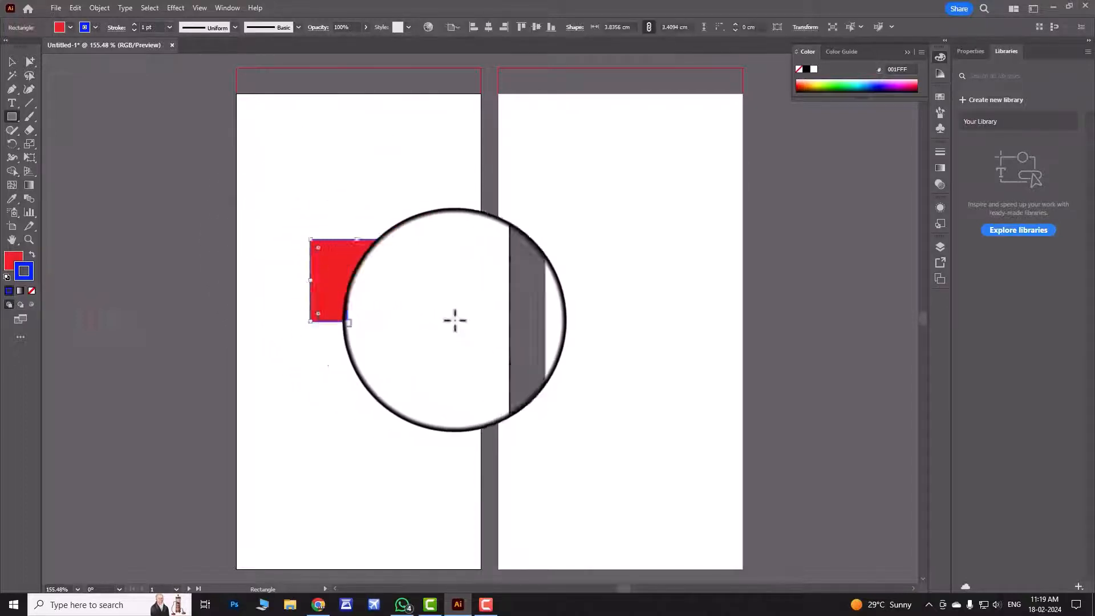
left_click(11, 117)
left_click(45, 144)
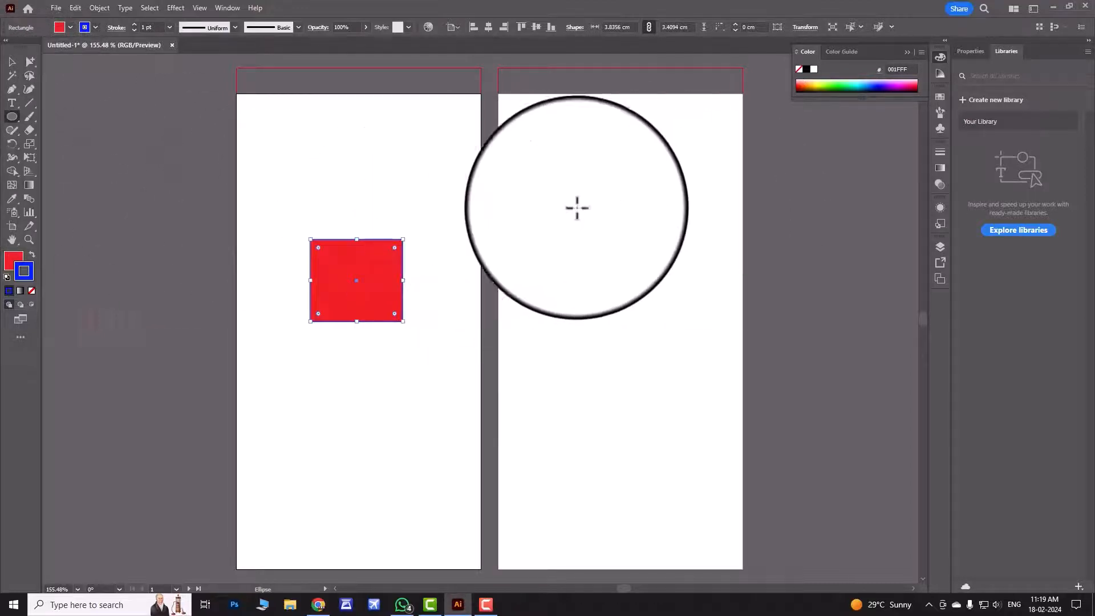
left_click_drag(557, 217, 675, 330)
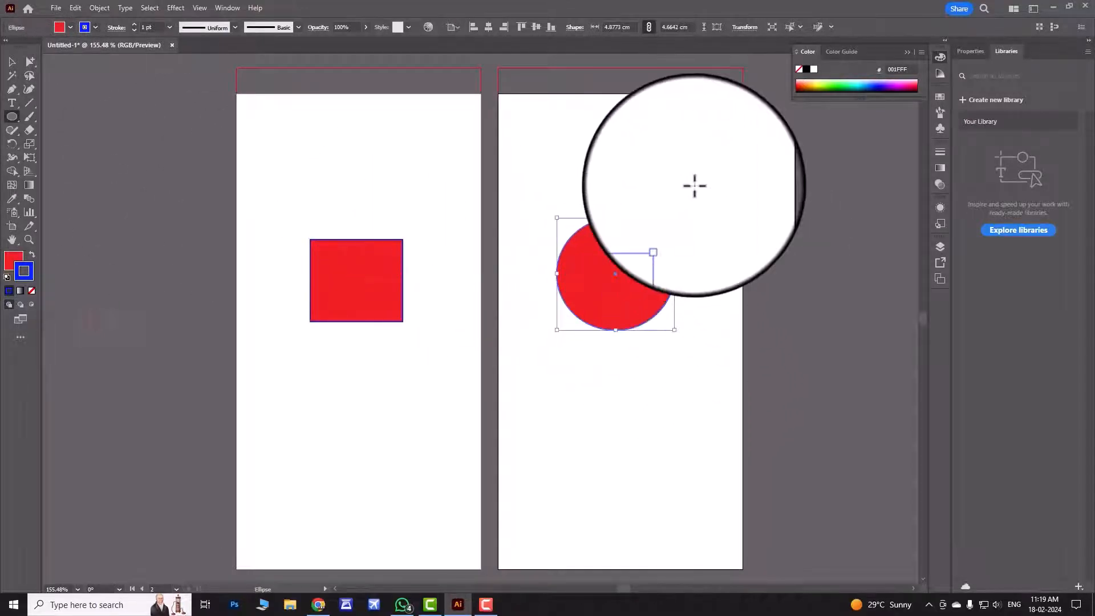
Select the ellipse on the second artboard with the Selection tool and apply a white-to-black gradient to its stroke.
left_click(12, 61)
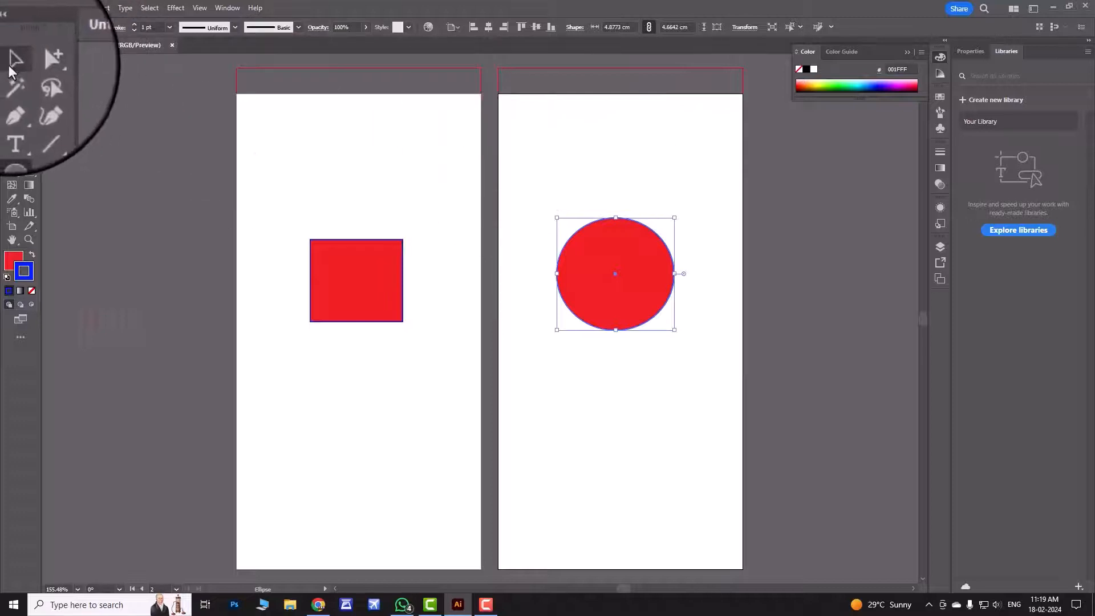
left_click(464, 350)
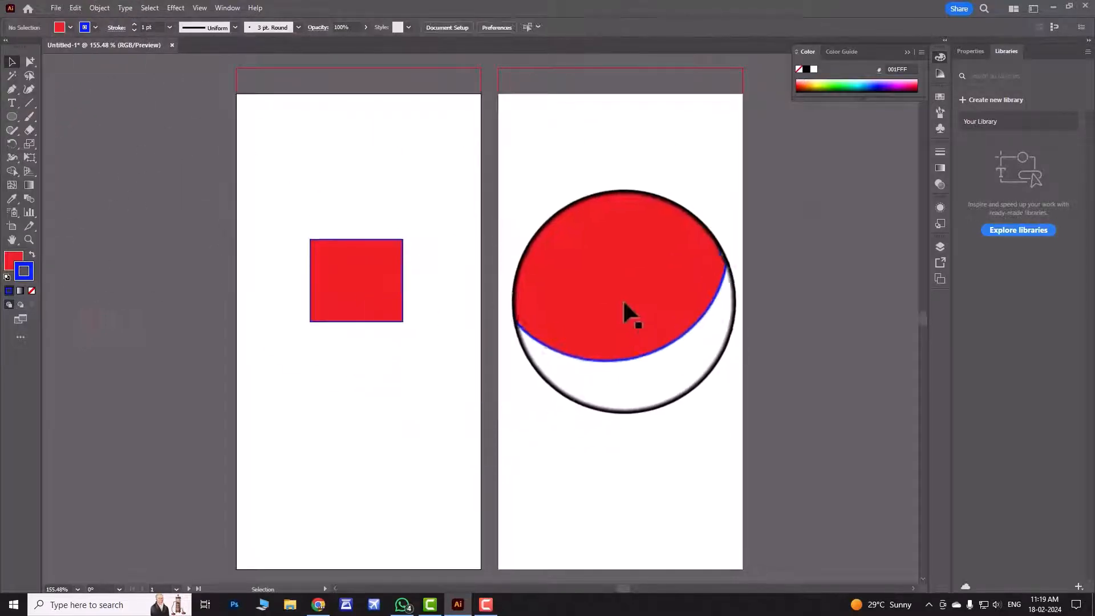
left_click(347, 292)
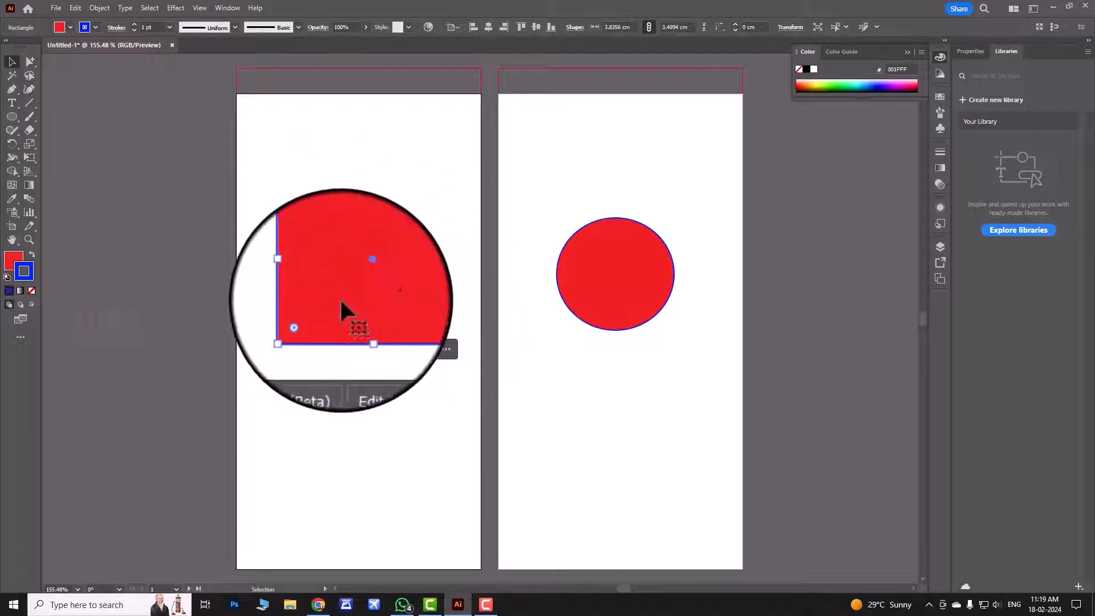
left_click(587, 271)
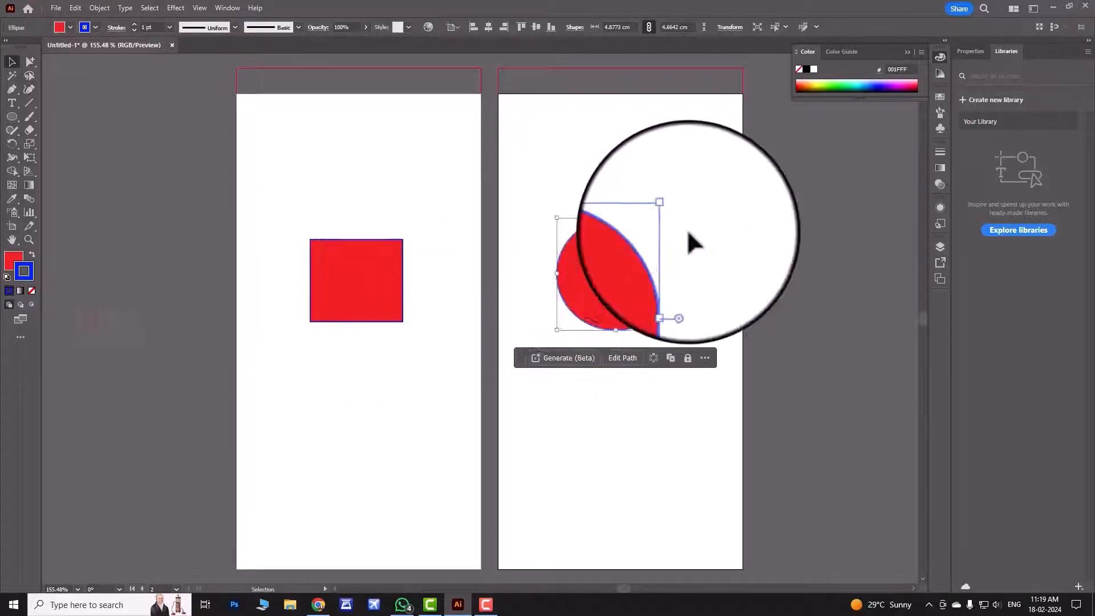
left_click(19, 291)
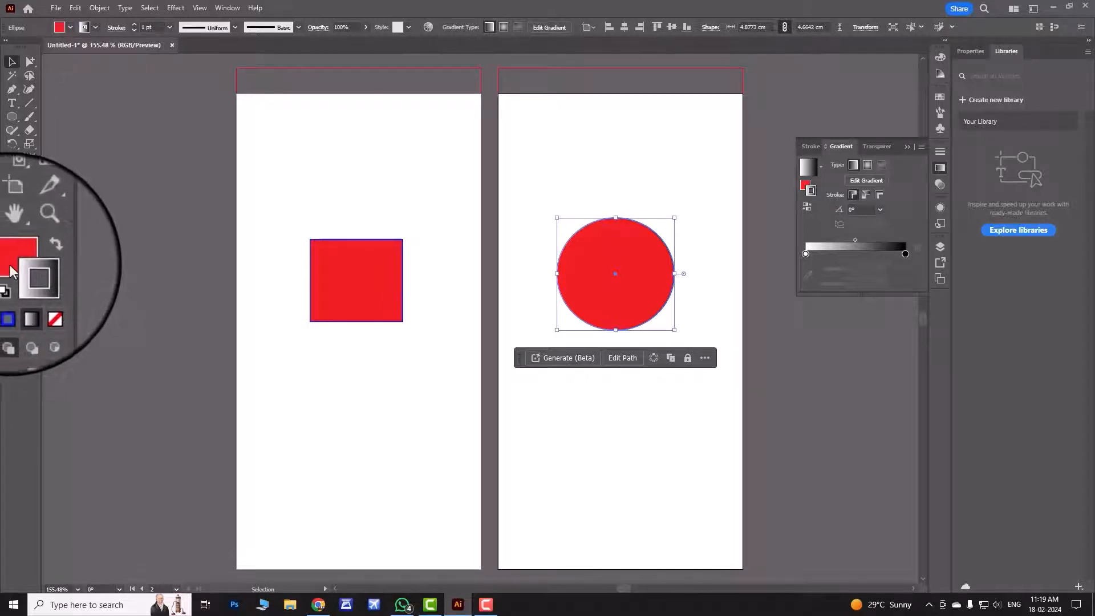
Give the ellipse a white-to-black gradient fill, and replace that fill with None.
key("x")
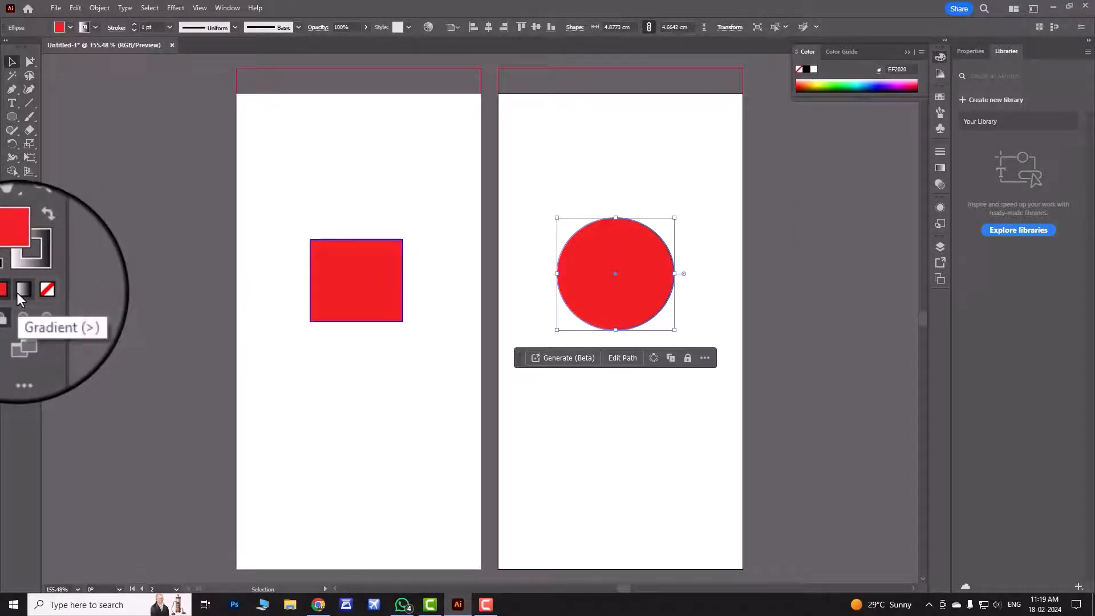
left_click(17, 293)
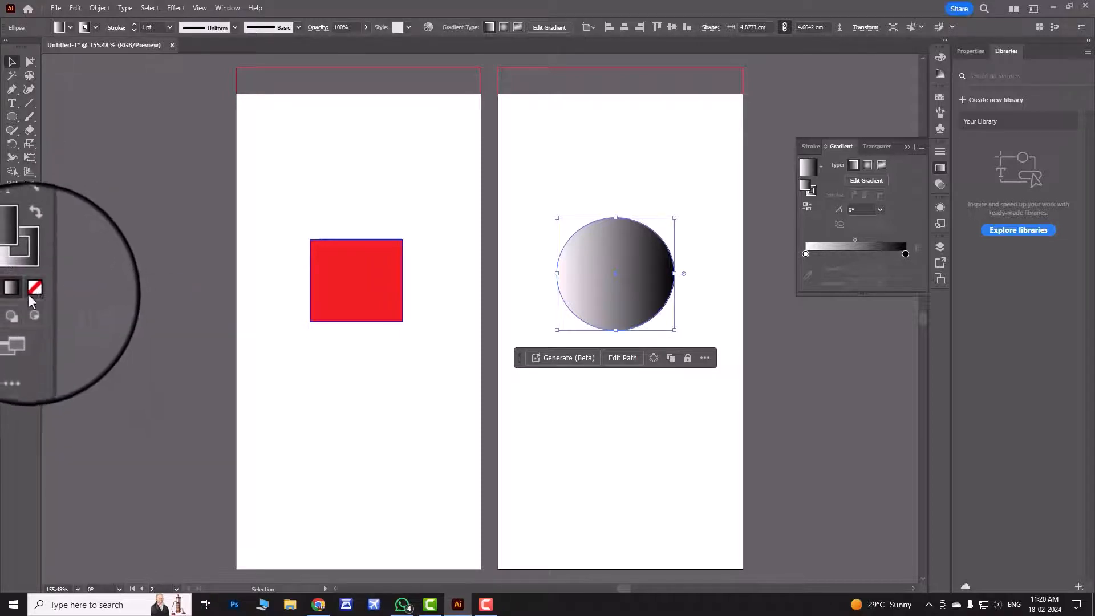
left_click(32, 295)
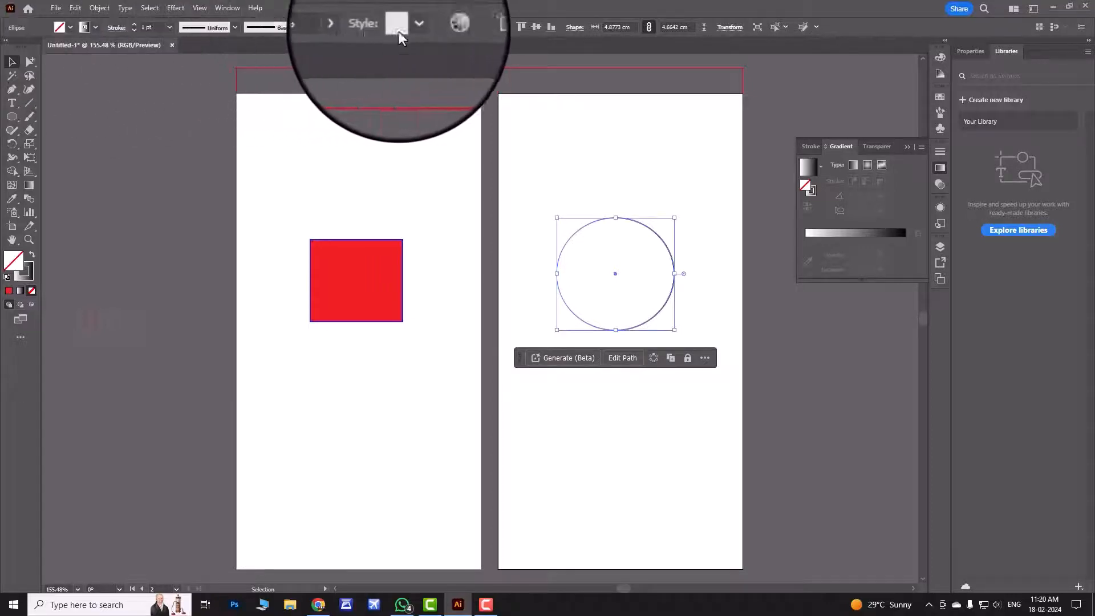
Increase the ellipse's stroke weight to 7 pt and deselect it.
left_click(135, 23)
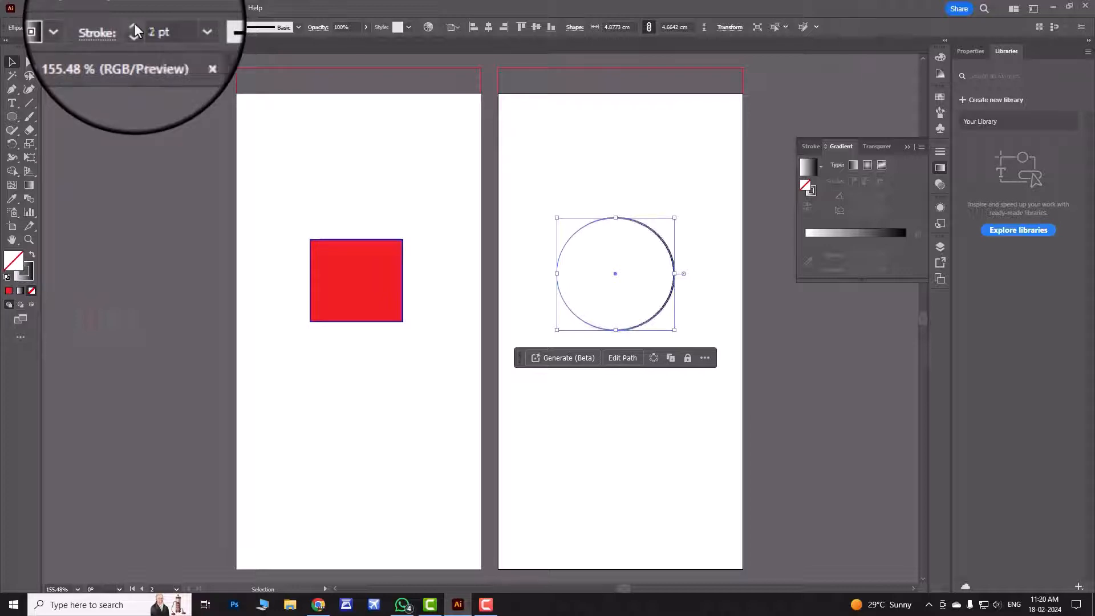
left_click(135, 23)
left_click(134, 23)
left_click(135, 22)
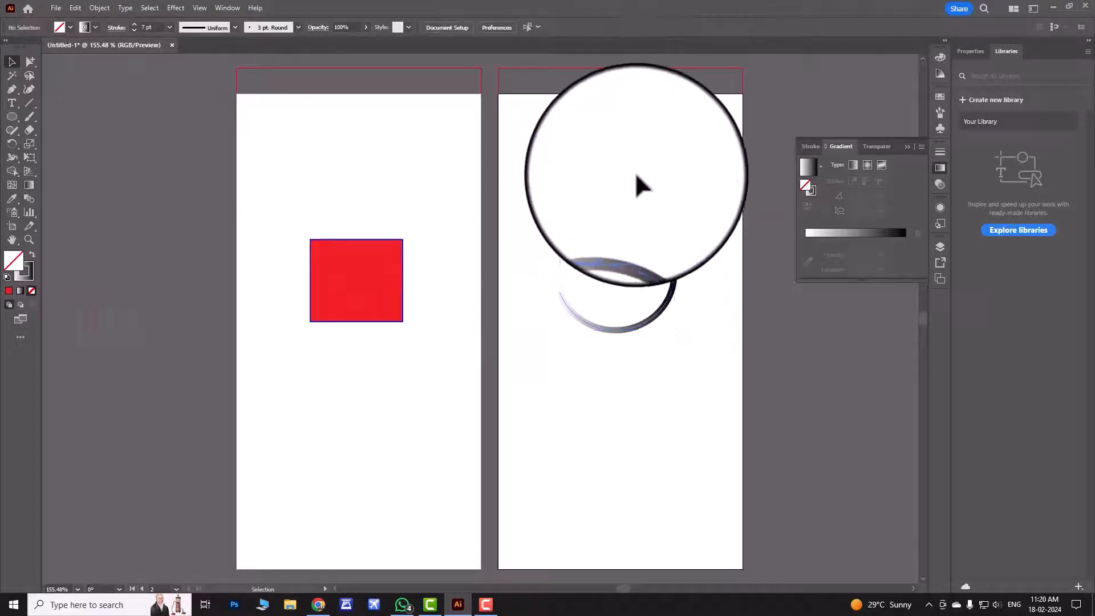
Lower the stroke weight to 5 pt with no object selected.
left_click(636, 338)
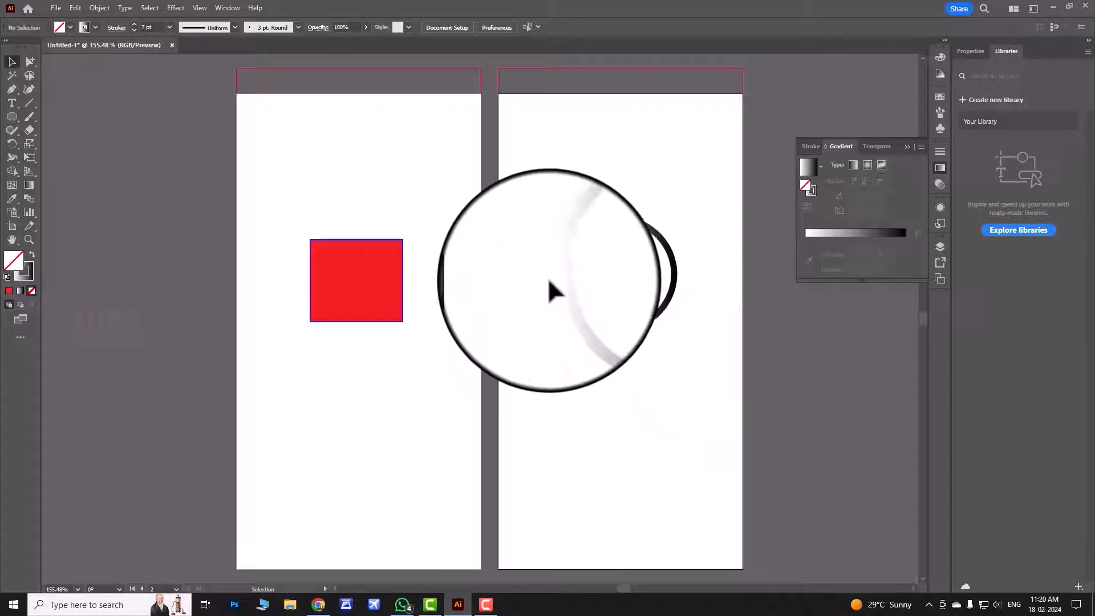
left_click(138, 29)
left_click(138, 30)
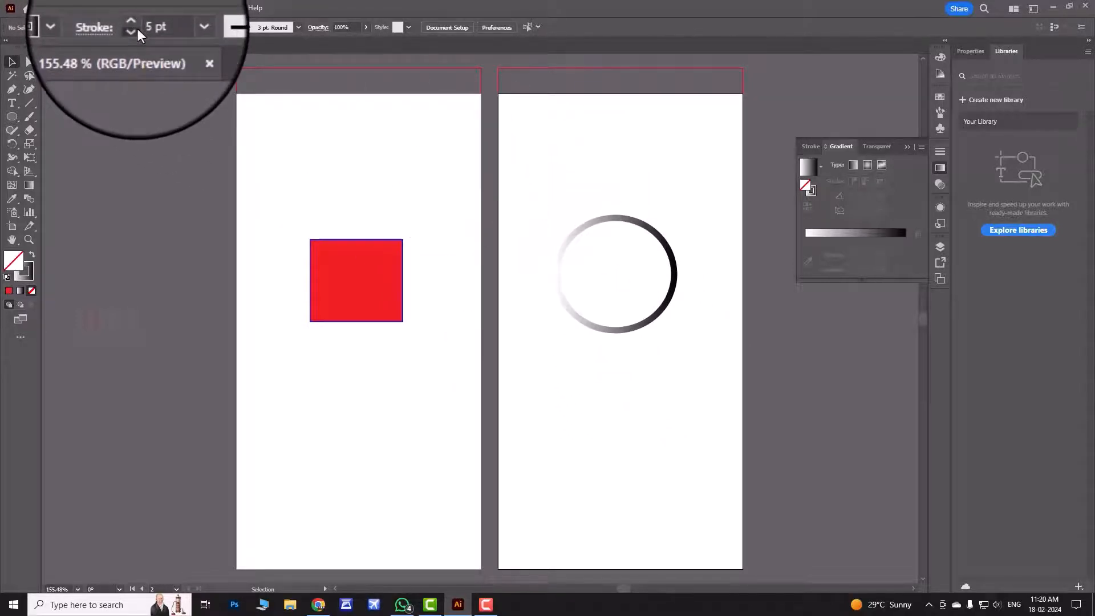
Lower the default stroke weight to 4 pt with no object selected.
left_click(138, 30)
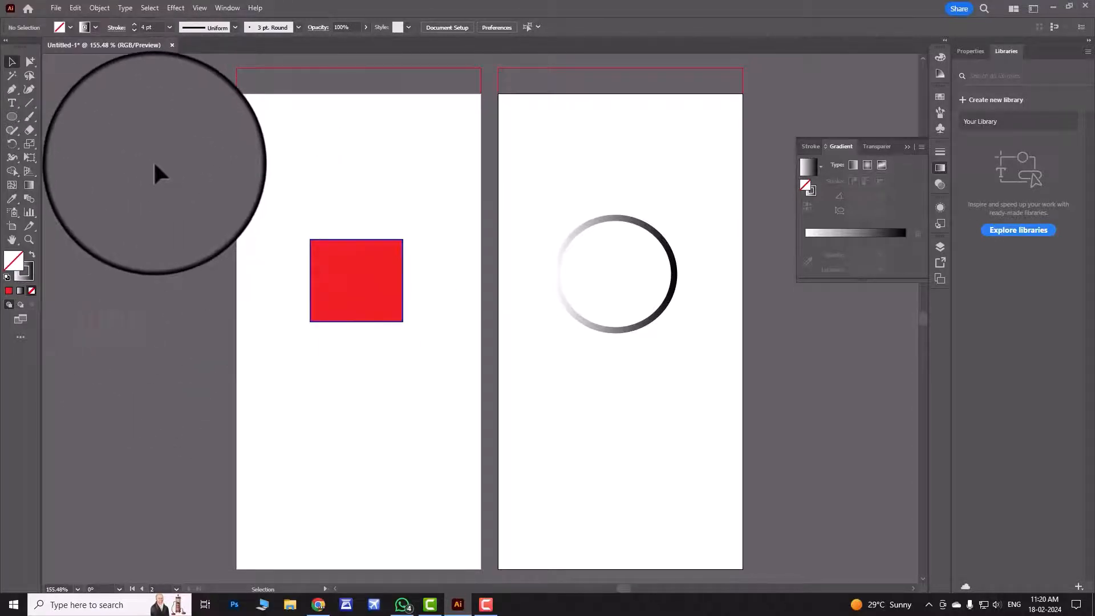
left_click(21, 307)
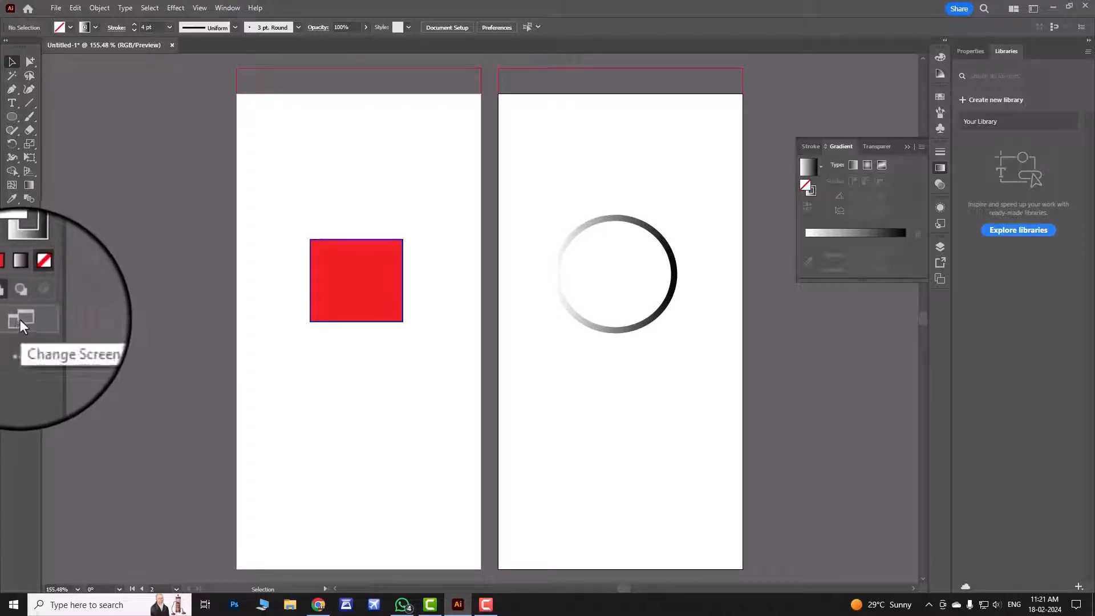
Try Full Screen Mode with Menu Bar and Full Screen Mode, and return to Normal Screen Mode.
left_click(21, 321)
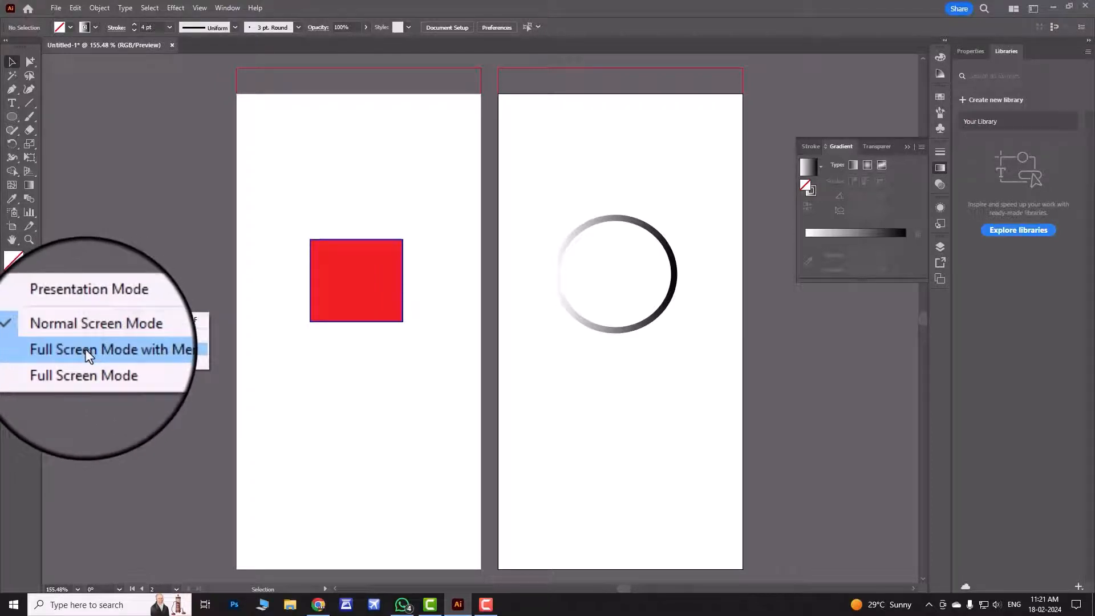
left_click(88, 354)
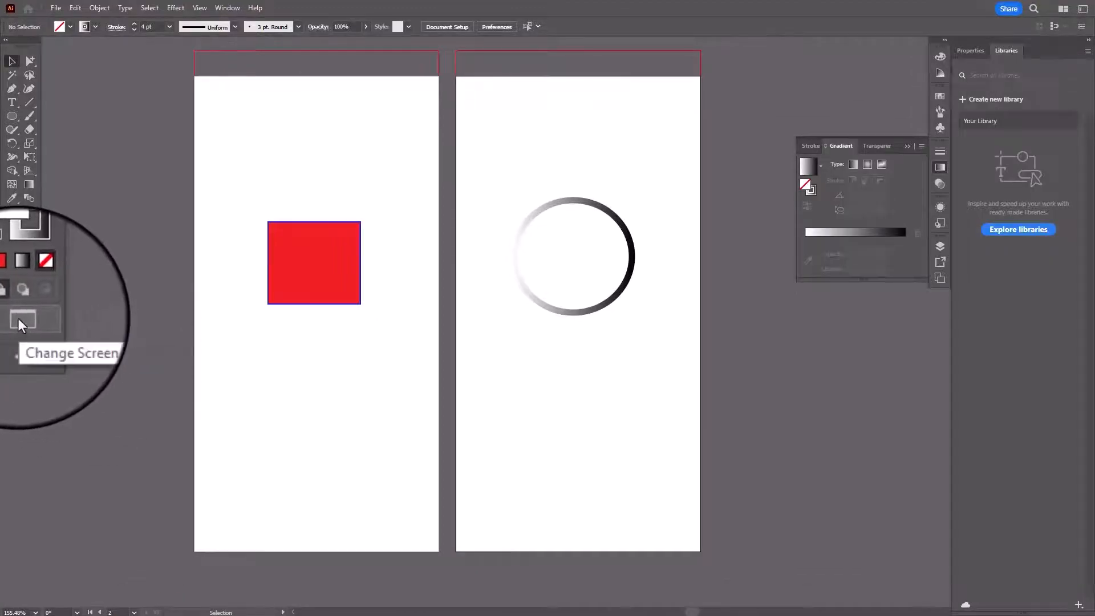
left_click(19, 320)
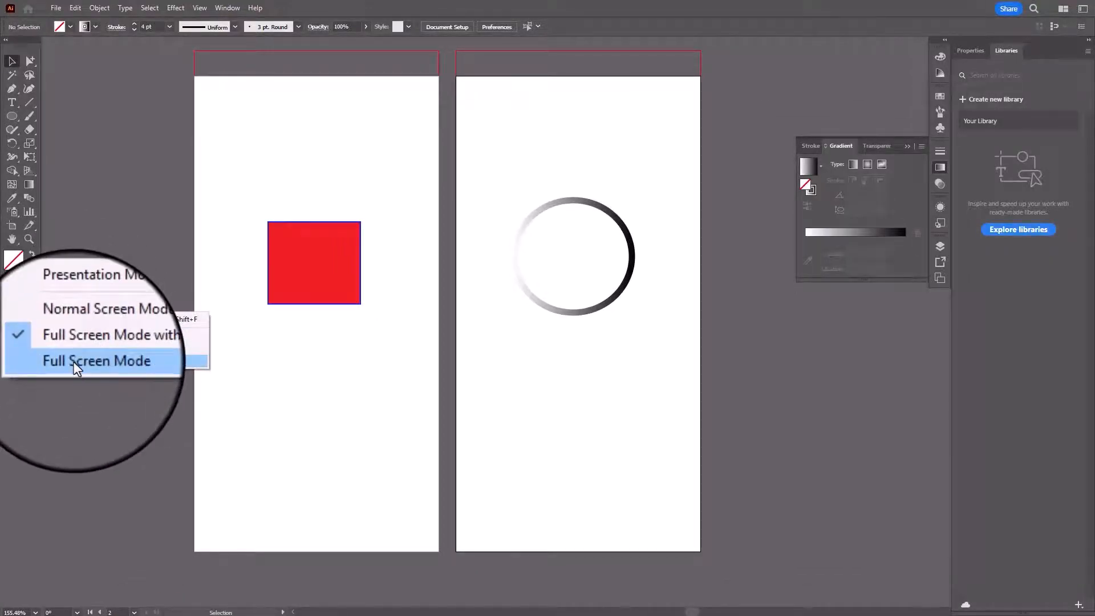
left_click(73, 361)
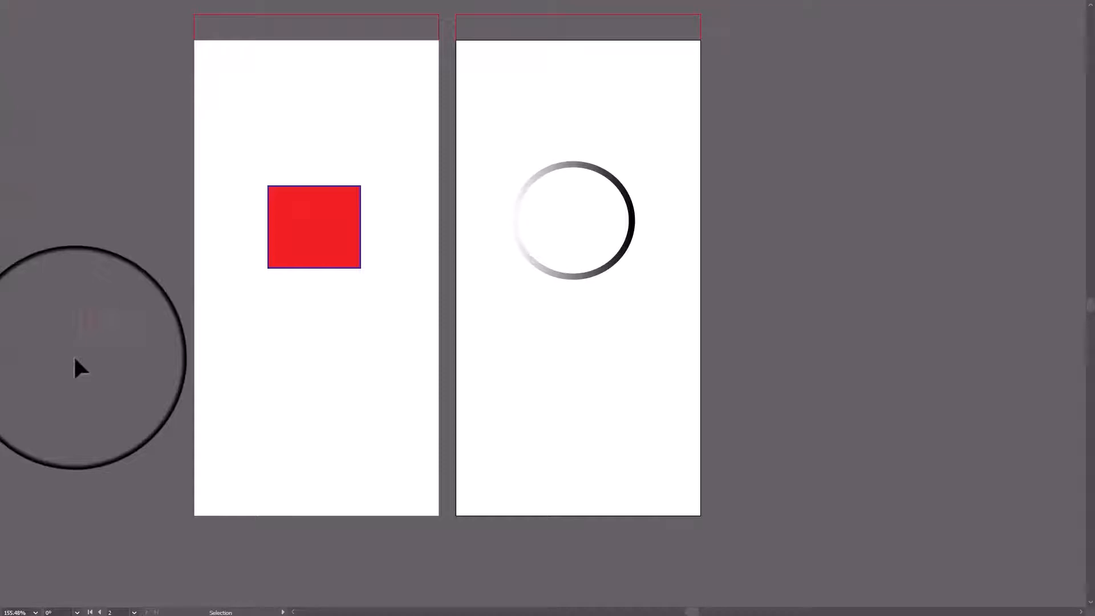
key("Escape")
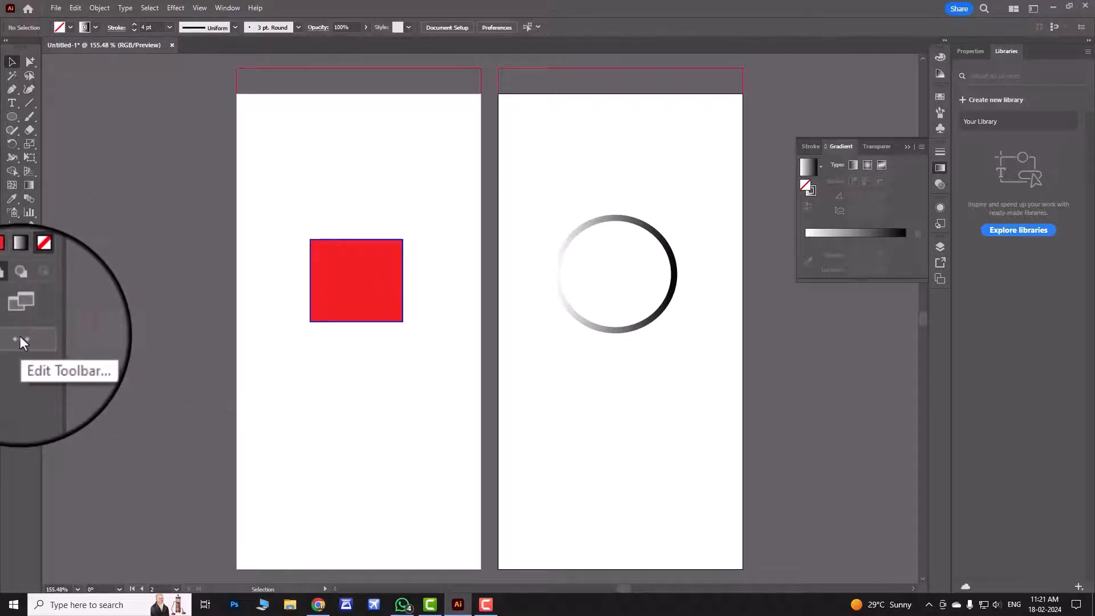
Browse all available tools in the toolbar's drawer, comparing the list view with the grid view.
left_click(19, 341)
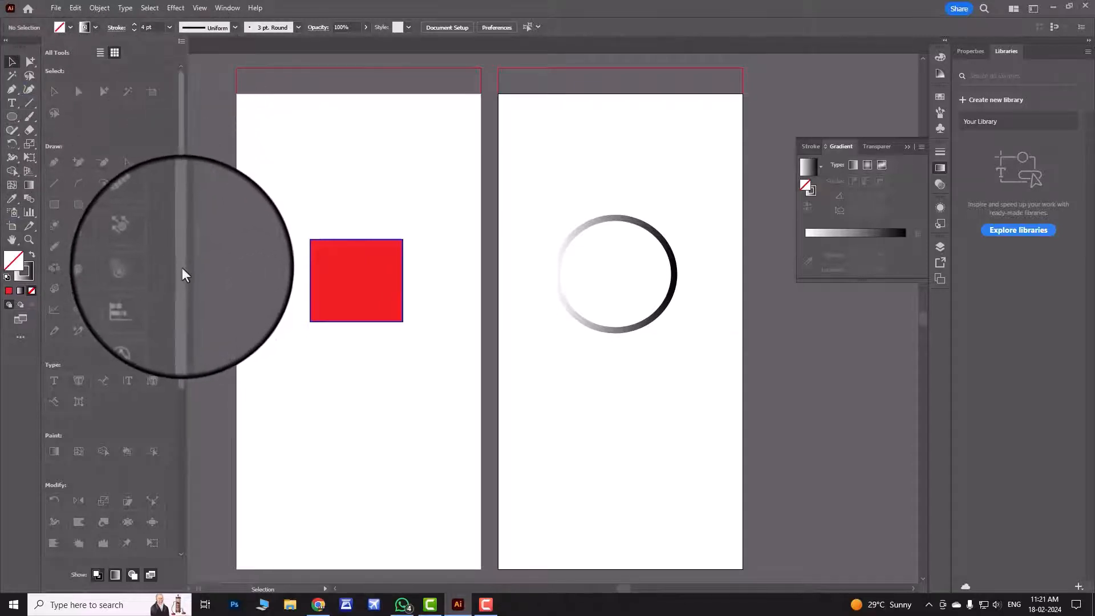
left_click_drag(182, 269, 172, 429)
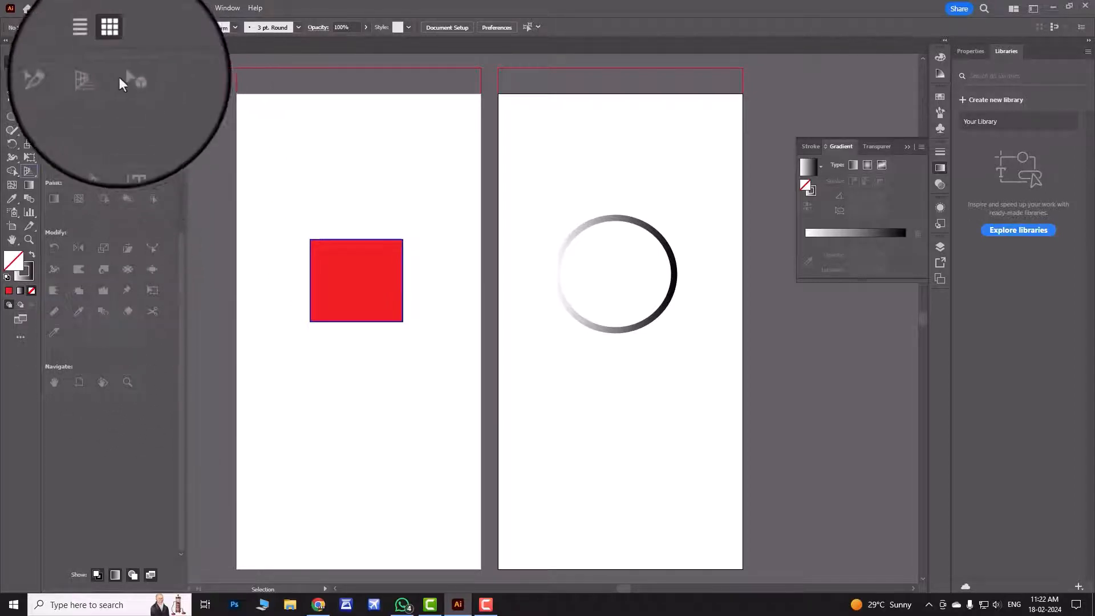
left_click(100, 52)
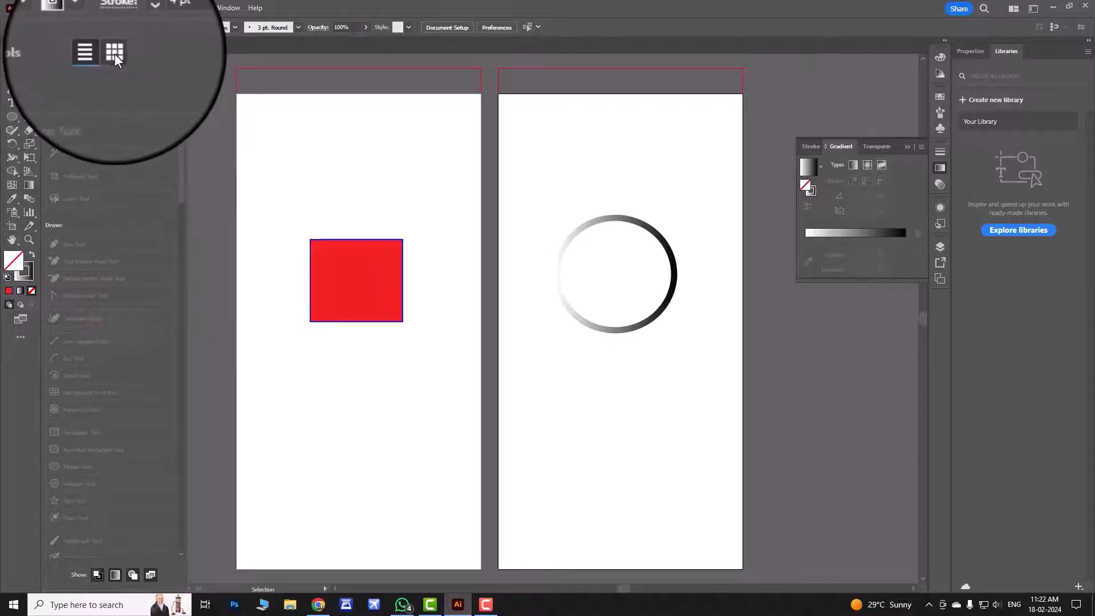
left_click(115, 53)
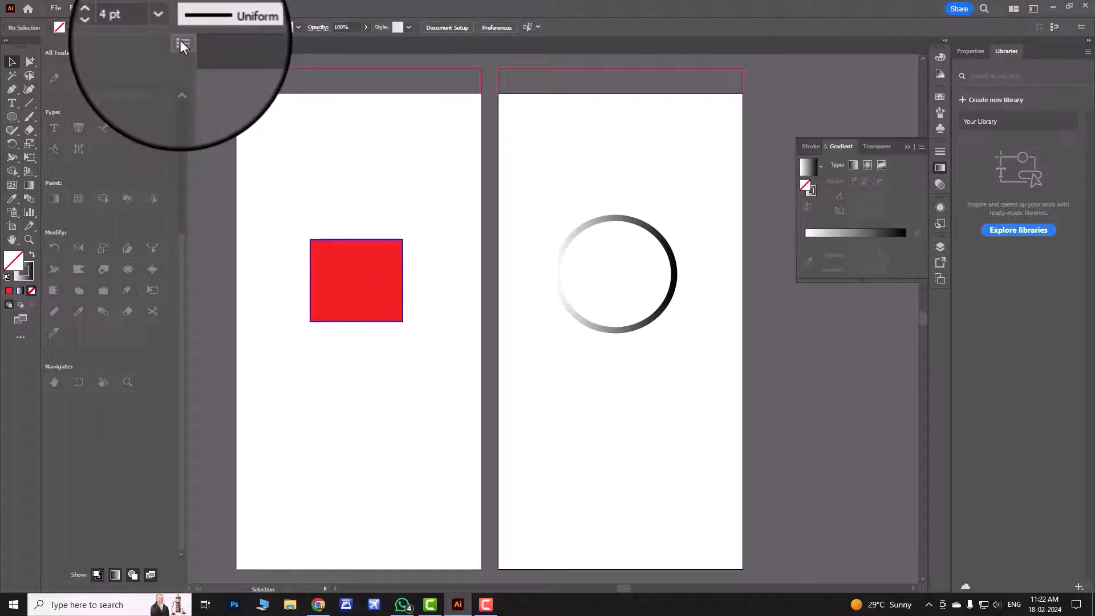
Switch the toolbar to the Basic set and float it over the canvas in two columns.
left_click(181, 44)
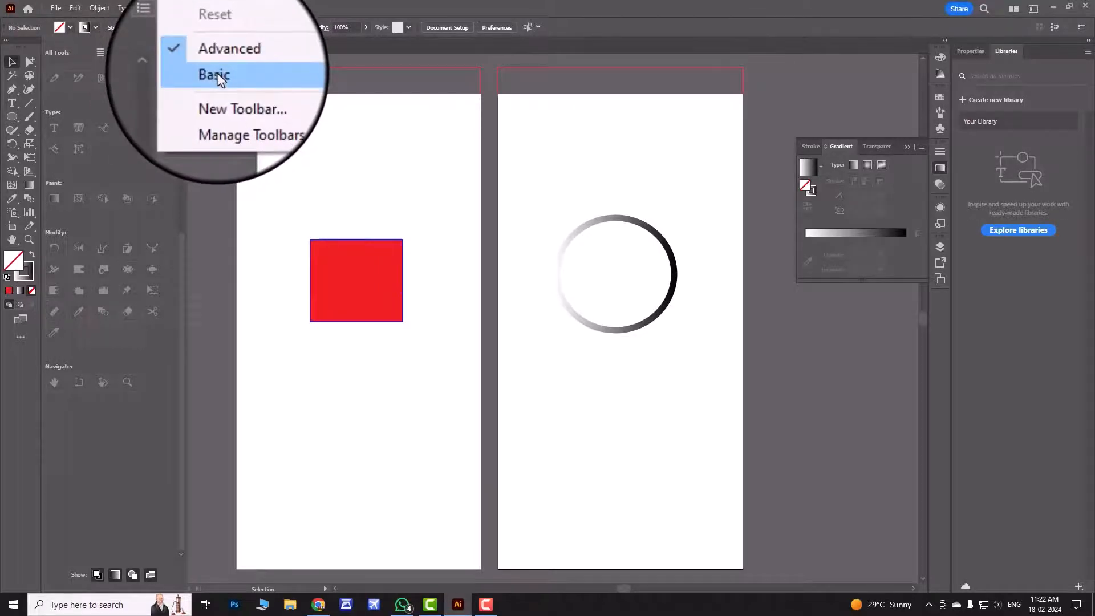
left_click(218, 76)
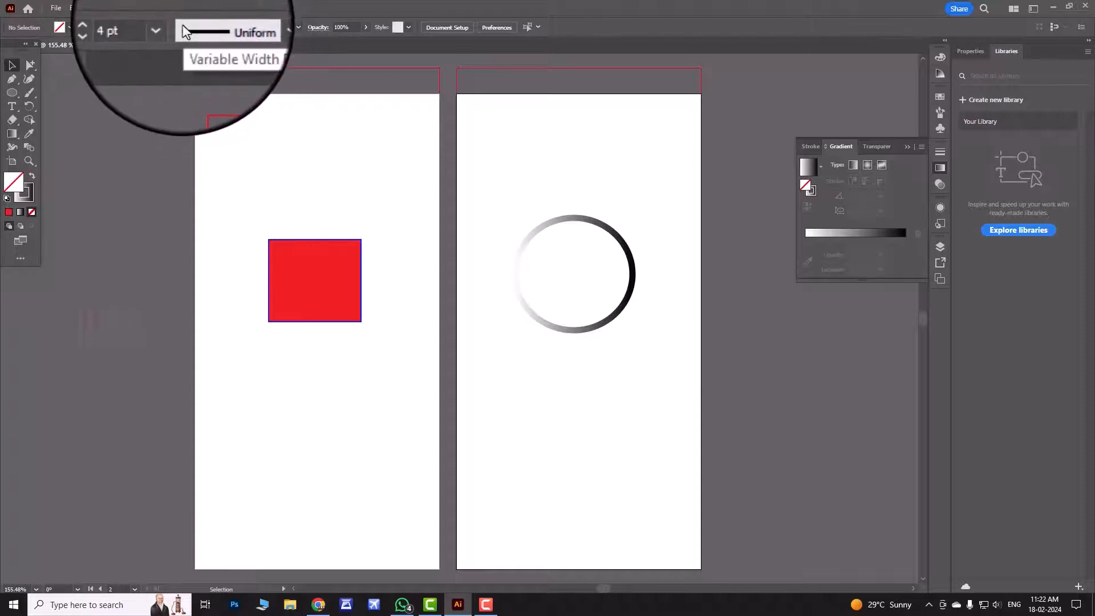
left_click(27, 52)
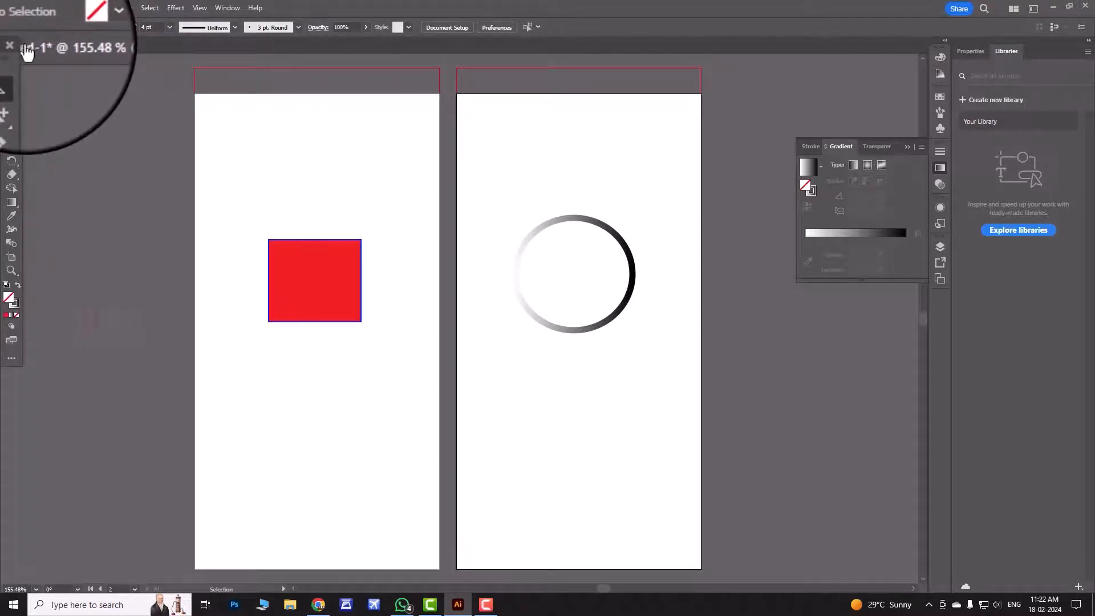
left_click(7, 53)
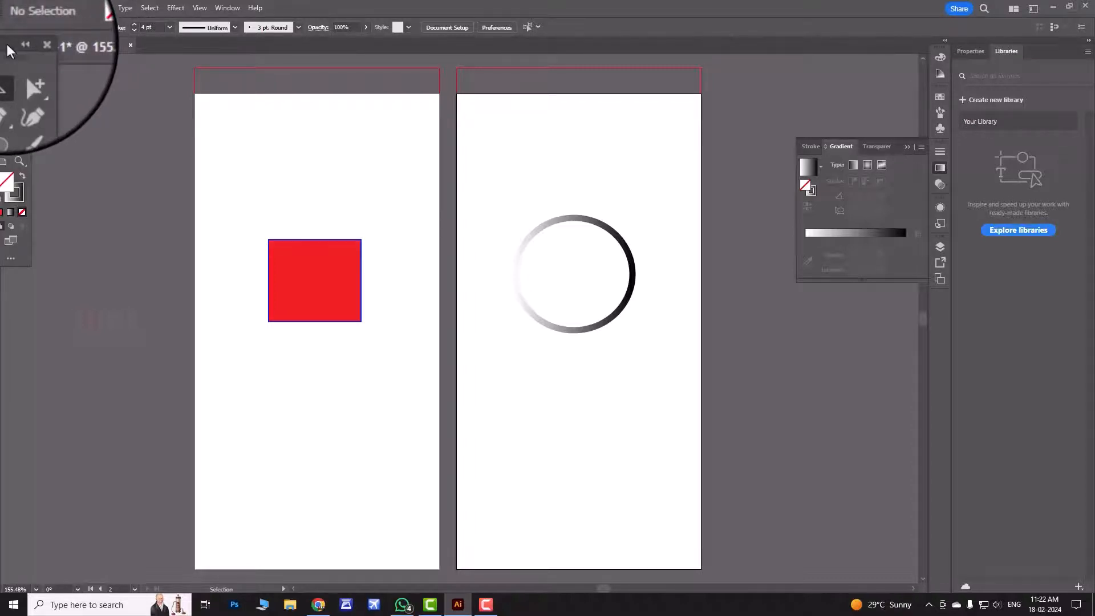
left_click_drag(6, 45, 53, 77)
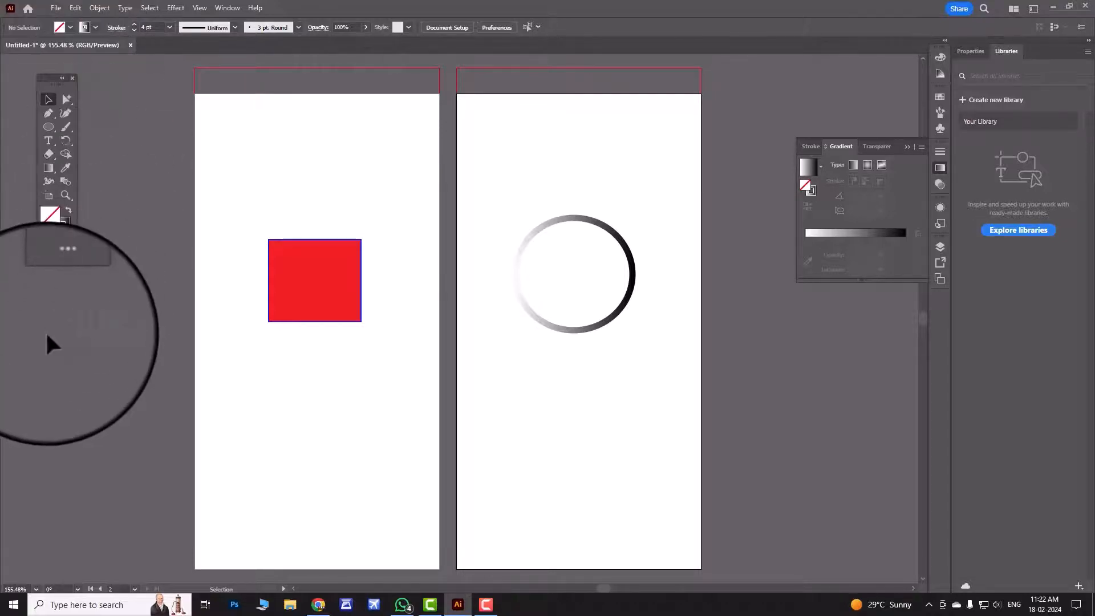
Examine the Select, Draw, Type, Paint and Modify tool groups available to the Basic toolbar.
left_click(57, 297)
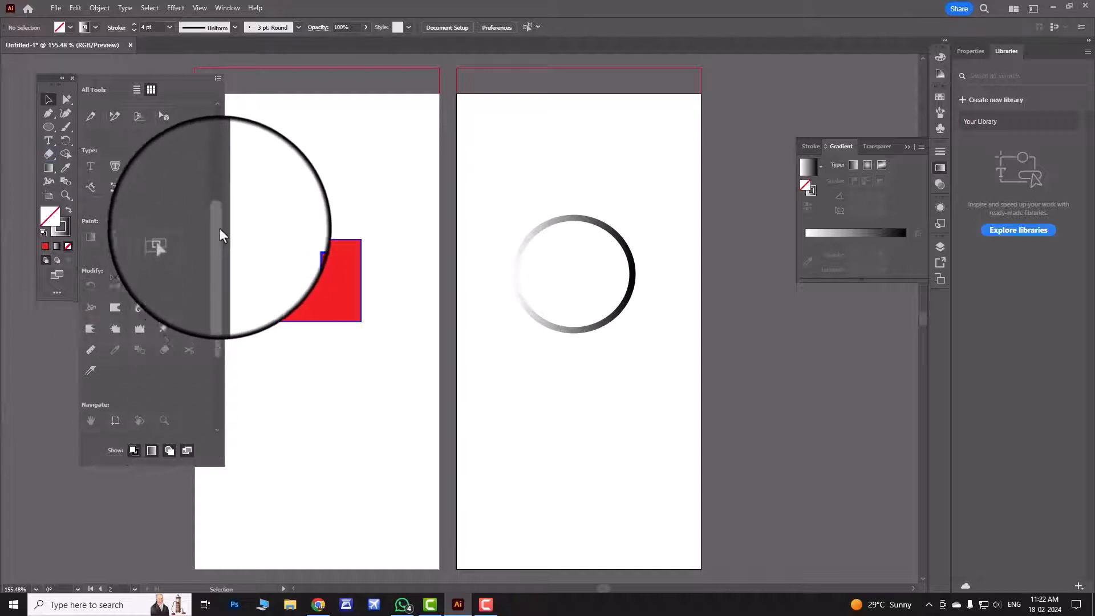
left_click_drag(233, 183, 246, 227)
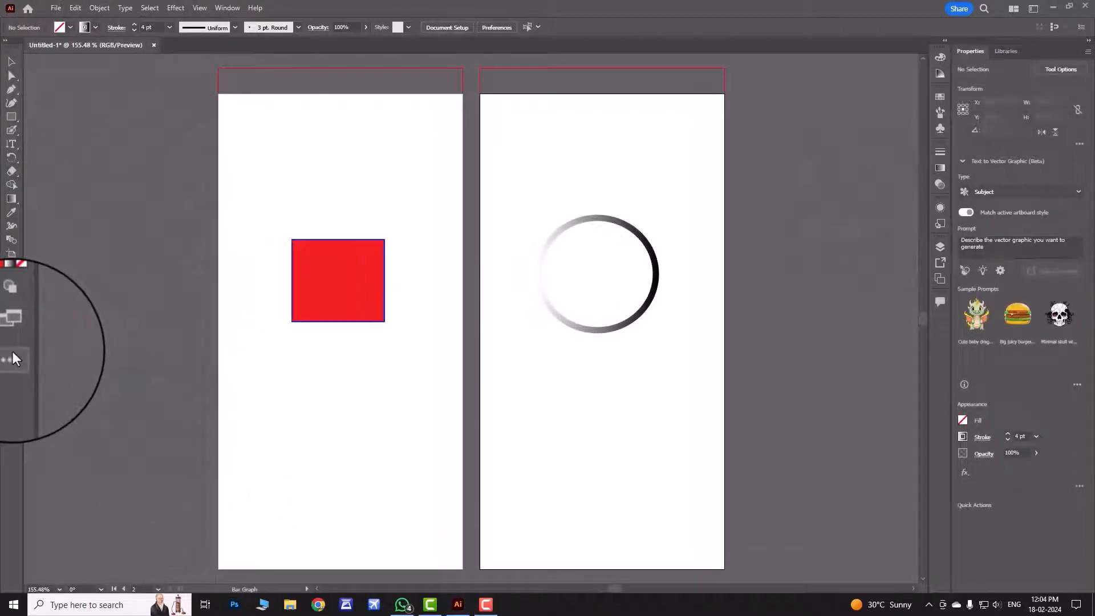
left_click(12, 351)
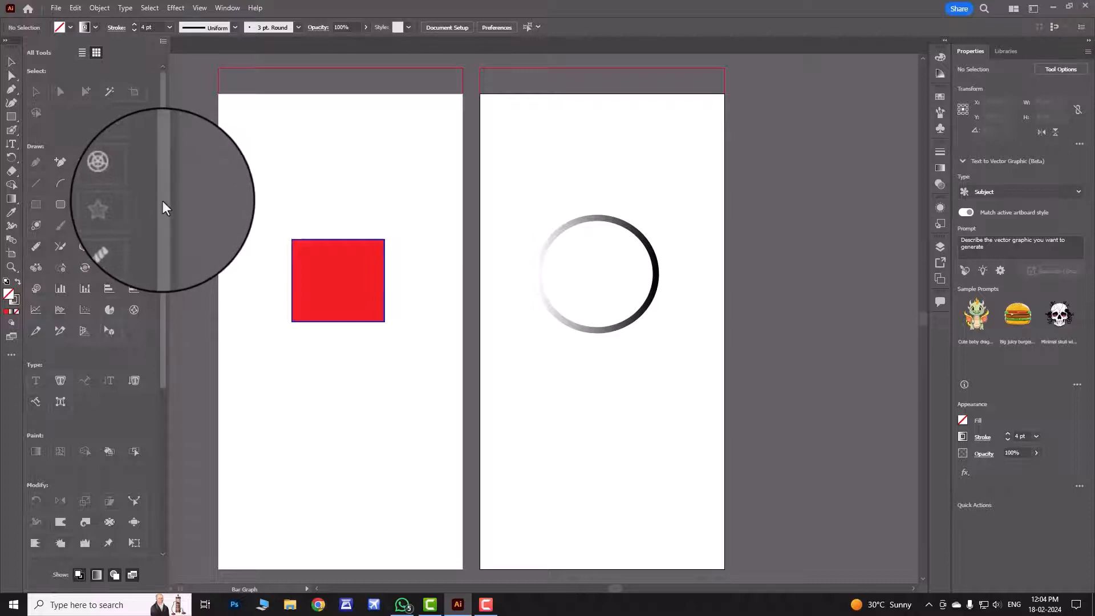
mouse_move(163, 200)
left_mouse_down()
mouse_move(160, 393)
mouse_move(156, 123)
left_mouse_up()
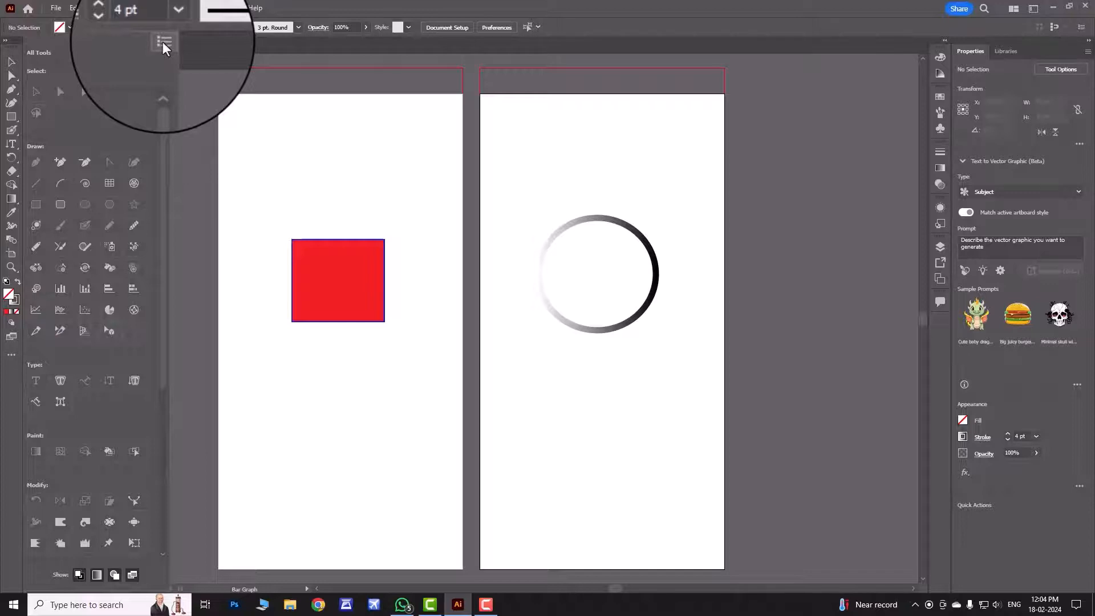
Switch the toolbar to the Advanced set and back to Basic.
left_click(162, 42)
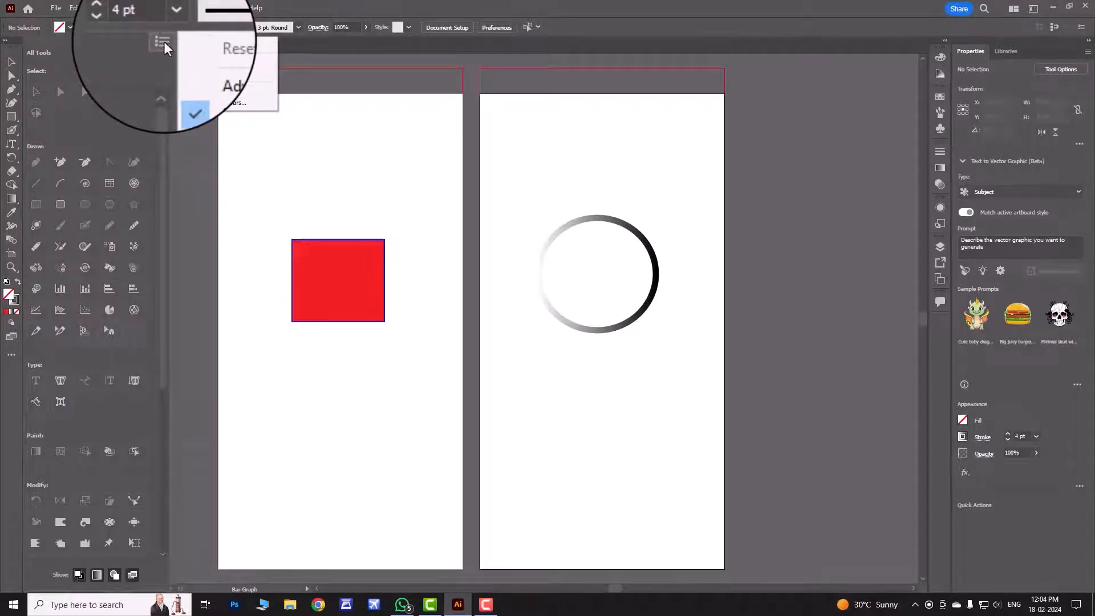
left_click(196, 63)
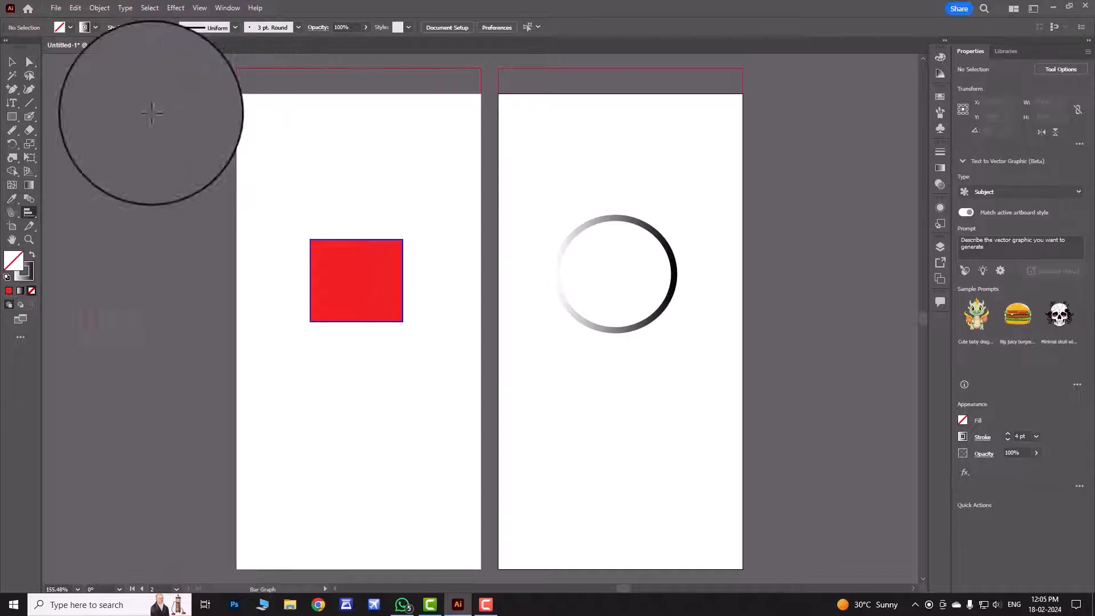
left_click(21, 338)
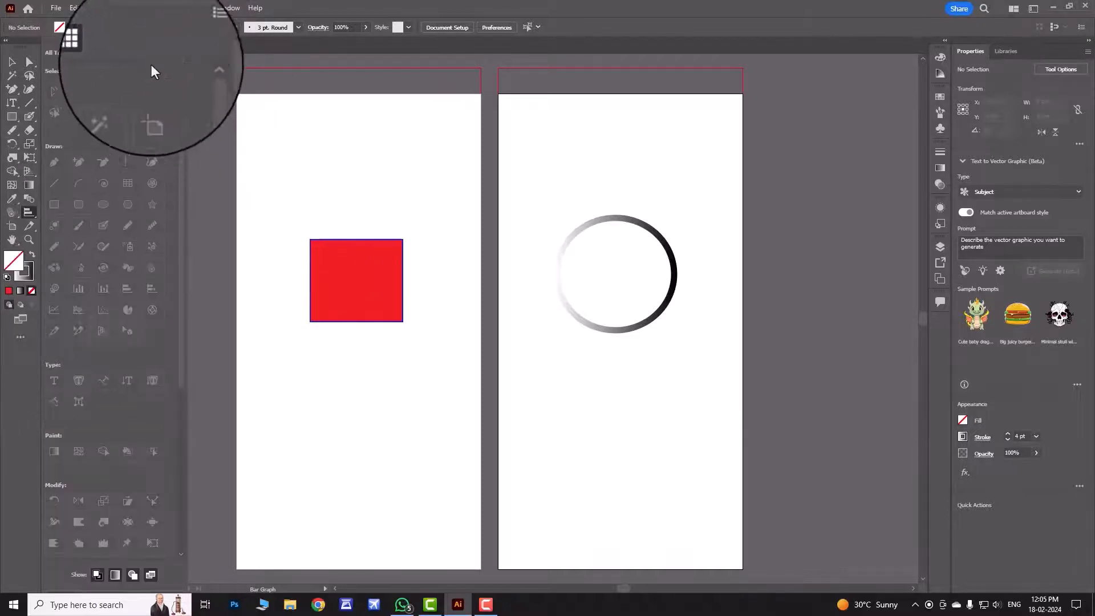
left_click(179, 44)
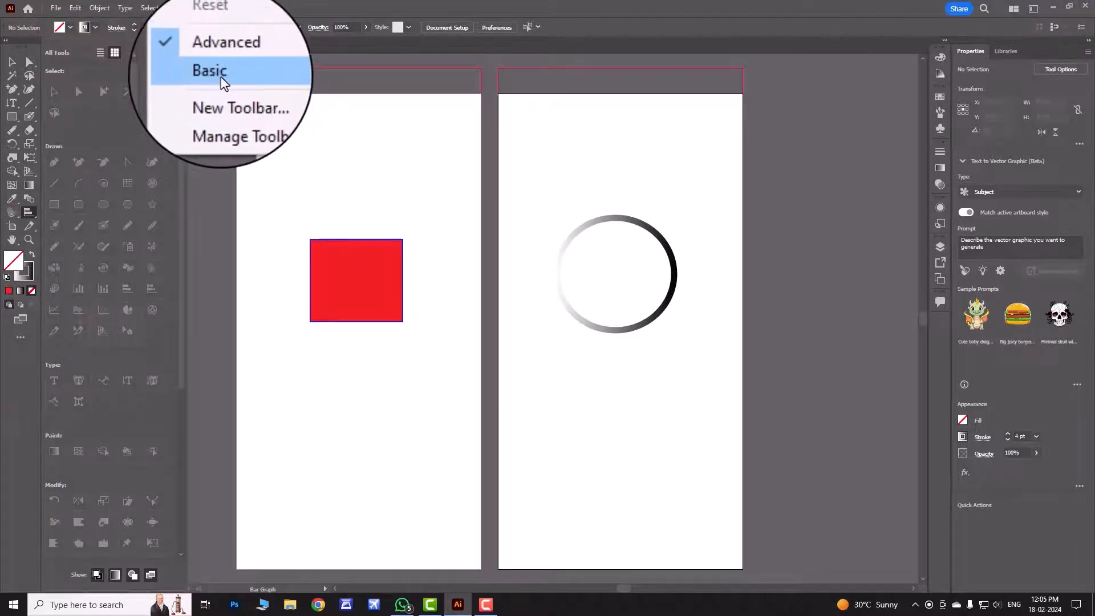
left_click(221, 80)
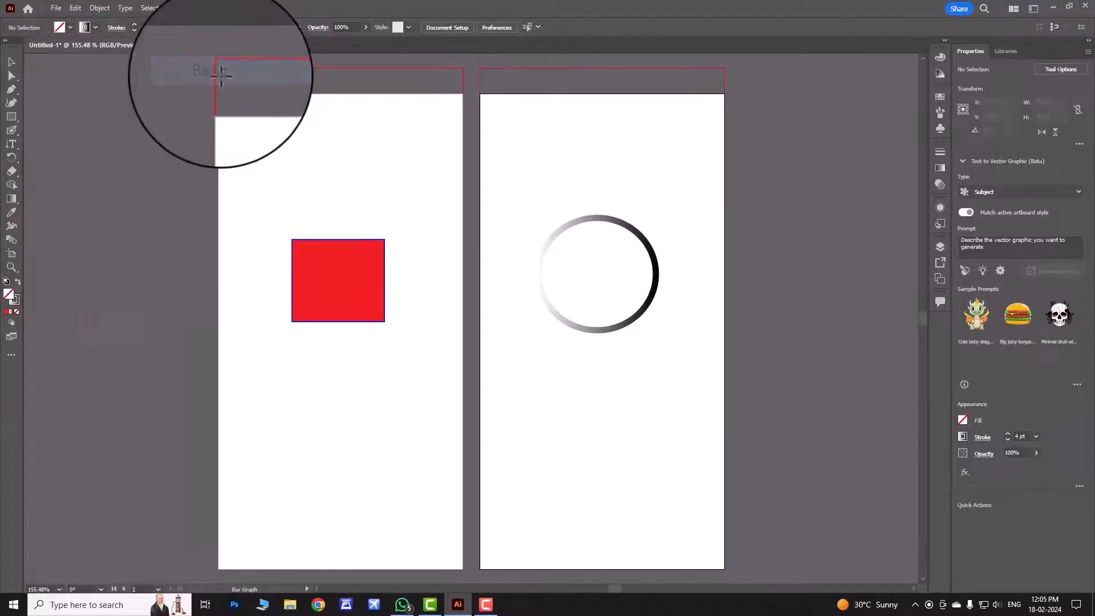
Expand the docked Basic toolbar to two columns and undock it as a floating toolbar beside the first artboard.
left_click(7, 41)
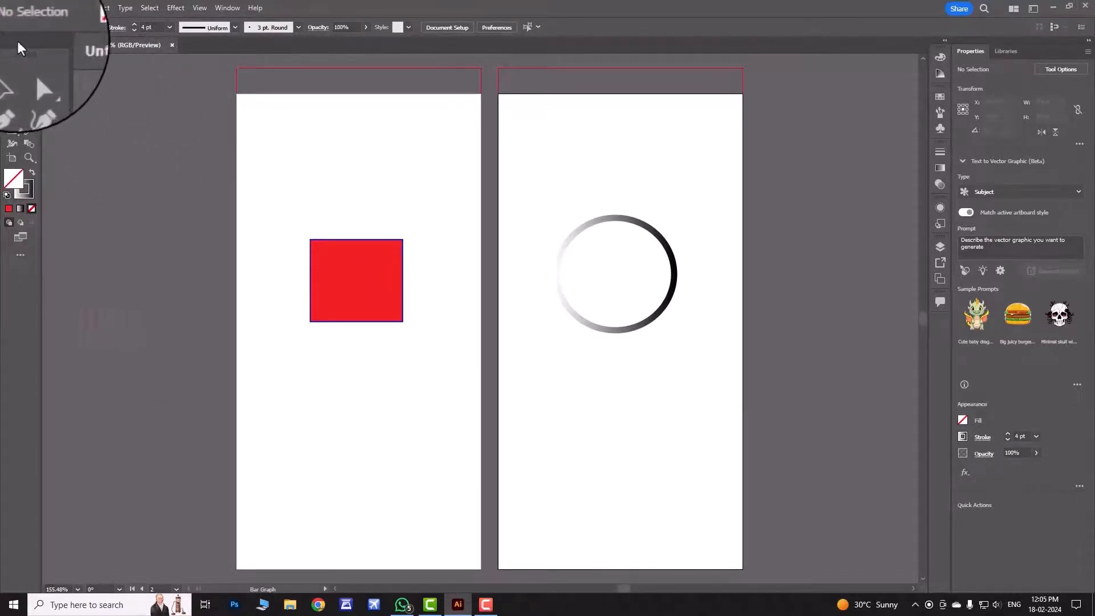
left_click_drag(20, 48, 50, 123)
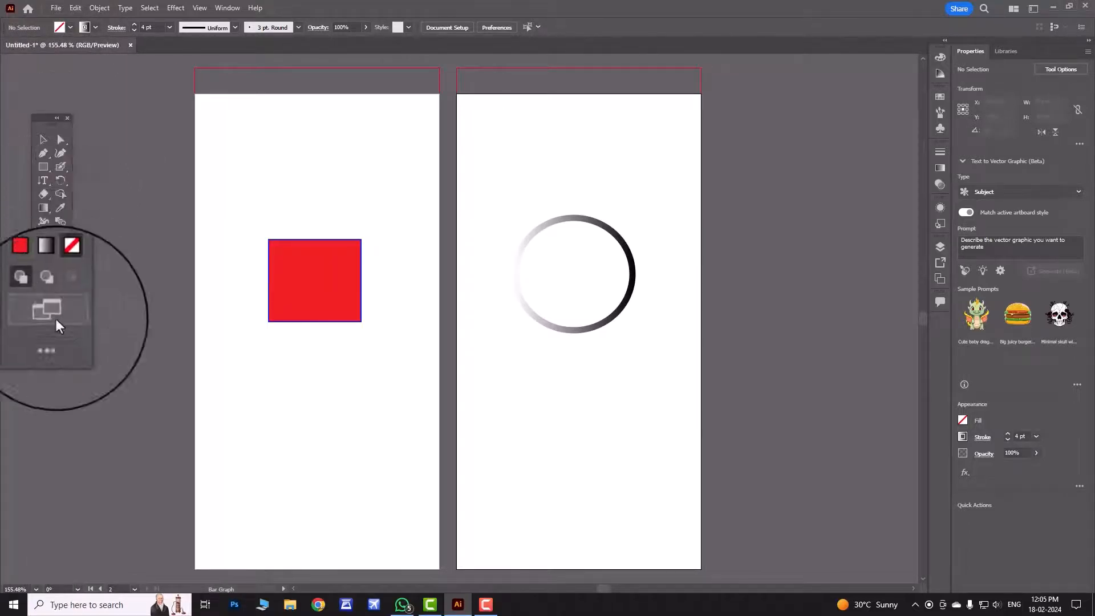
Create a new custom toolbar named test1 and expand it to two columns.
left_click(51, 333)
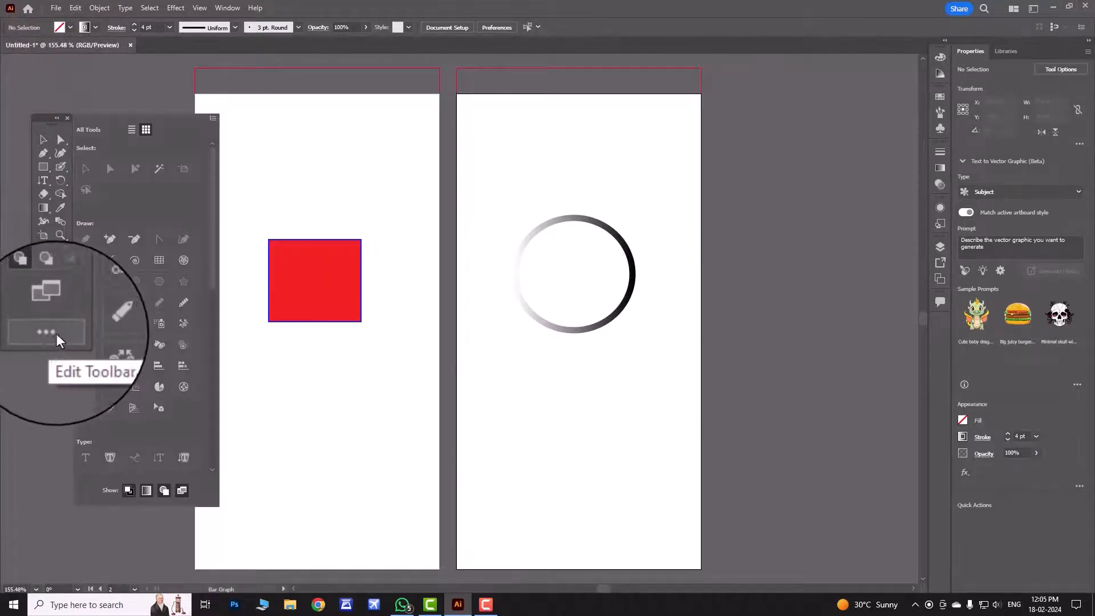
left_click(212, 120)
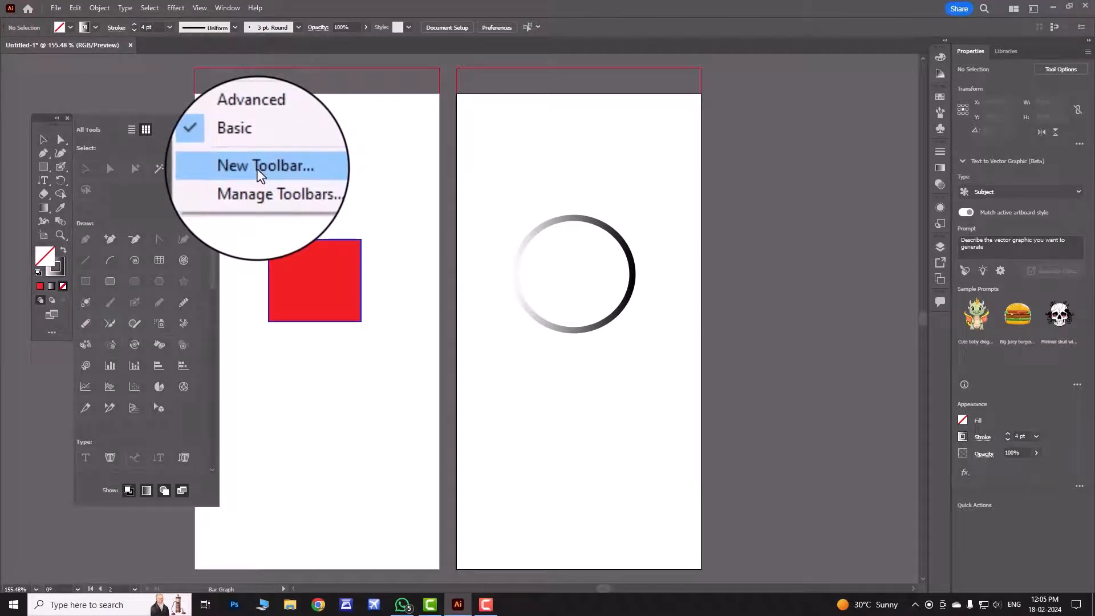
left_click(258, 171)
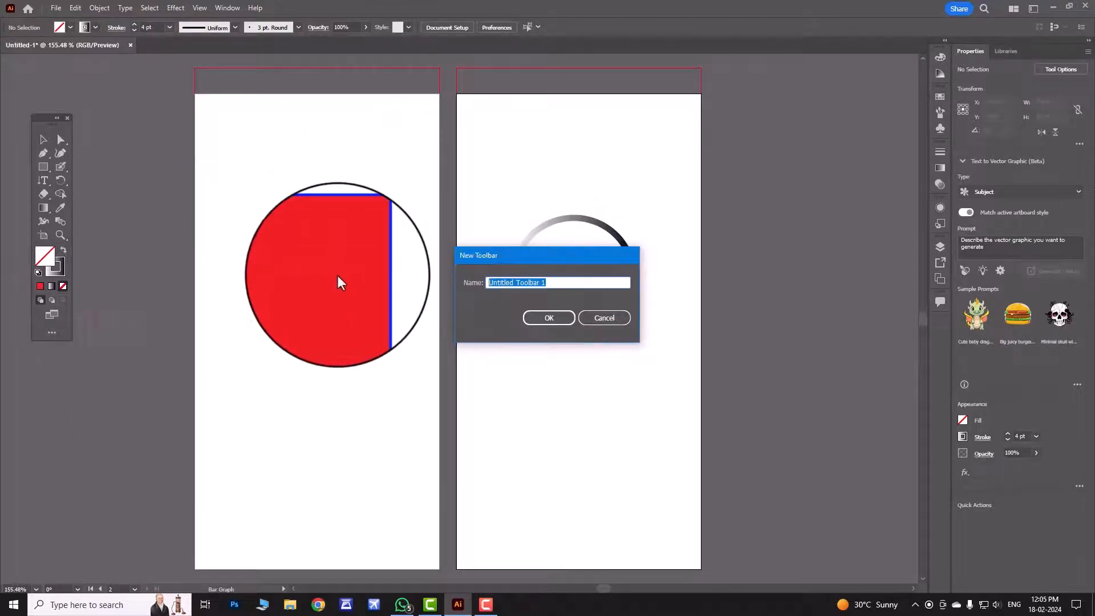
type("test")
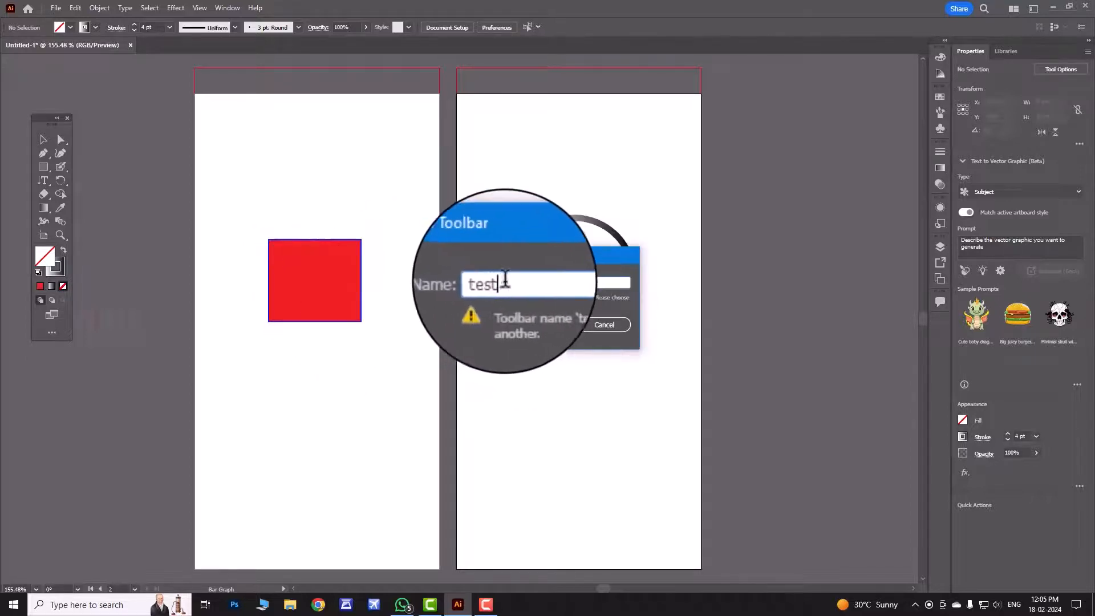
type("1")
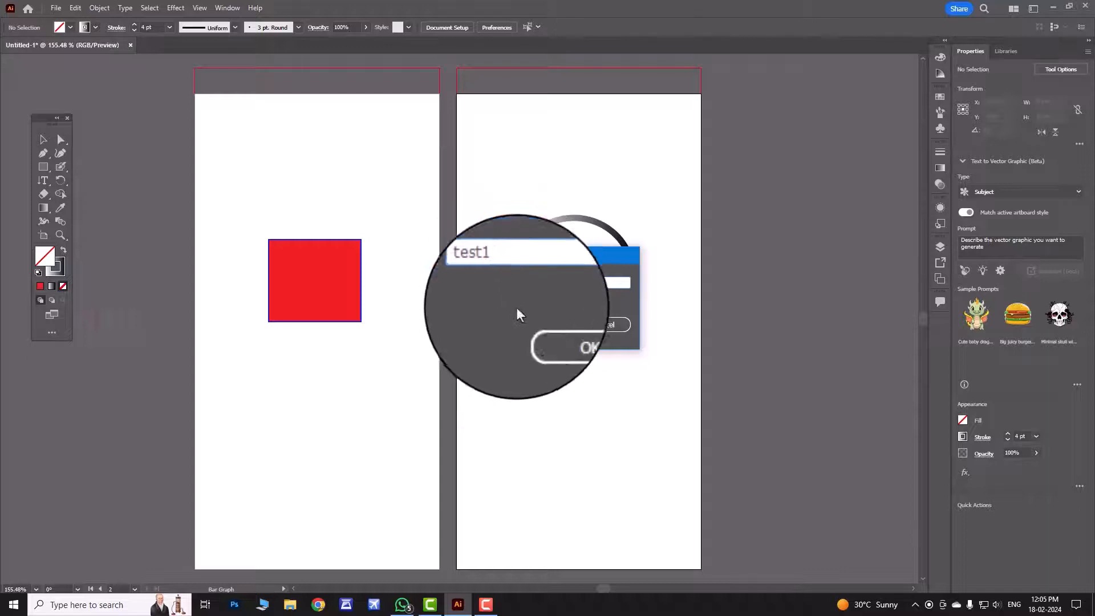
left_click(542, 326)
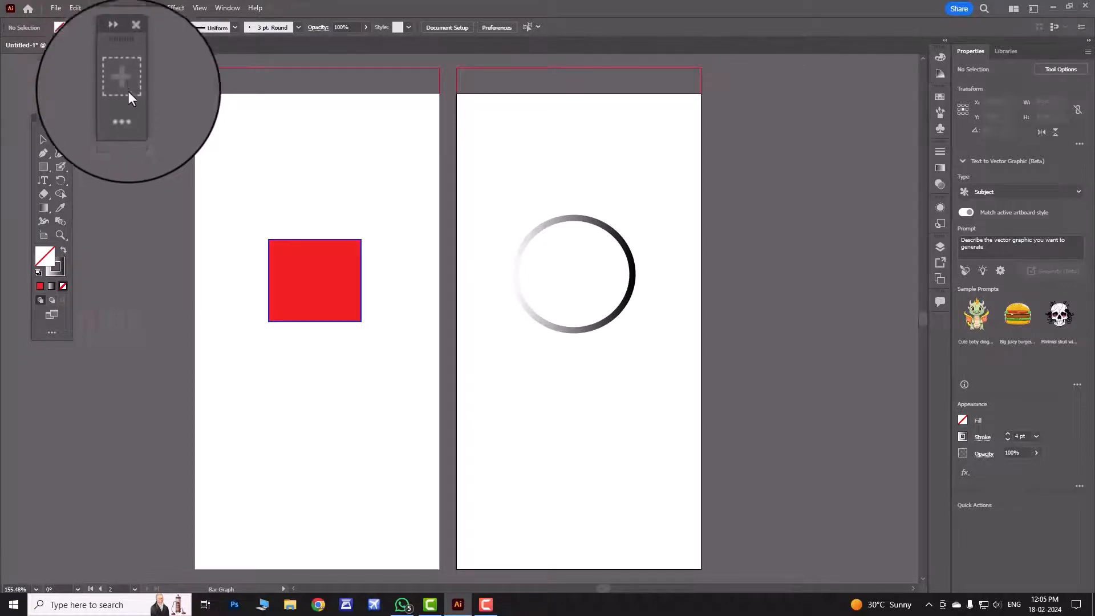
left_click(128, 105)
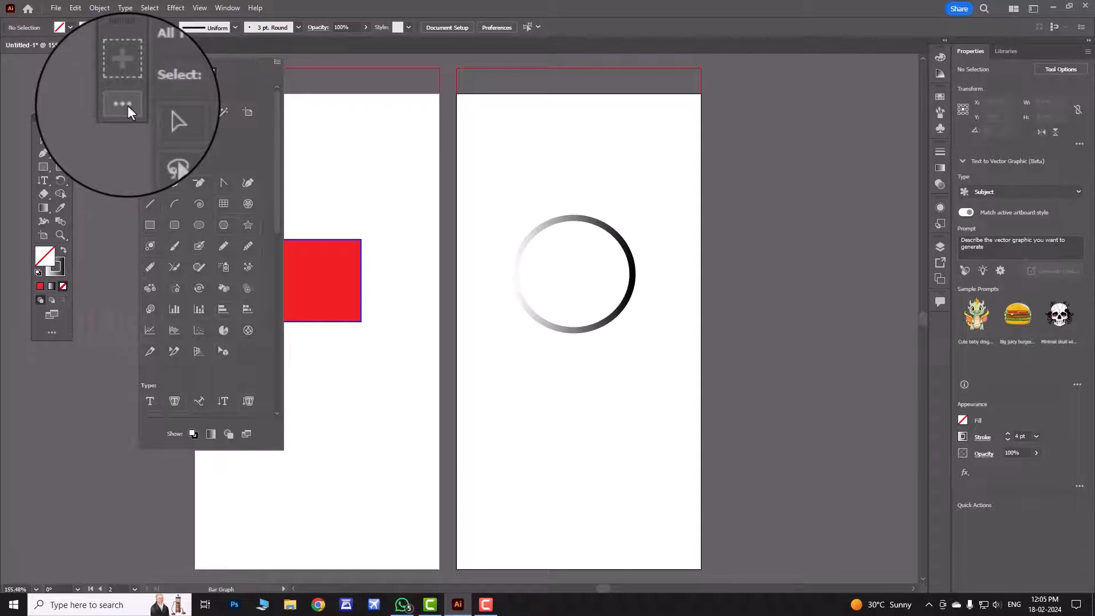
left_click(123, 69)
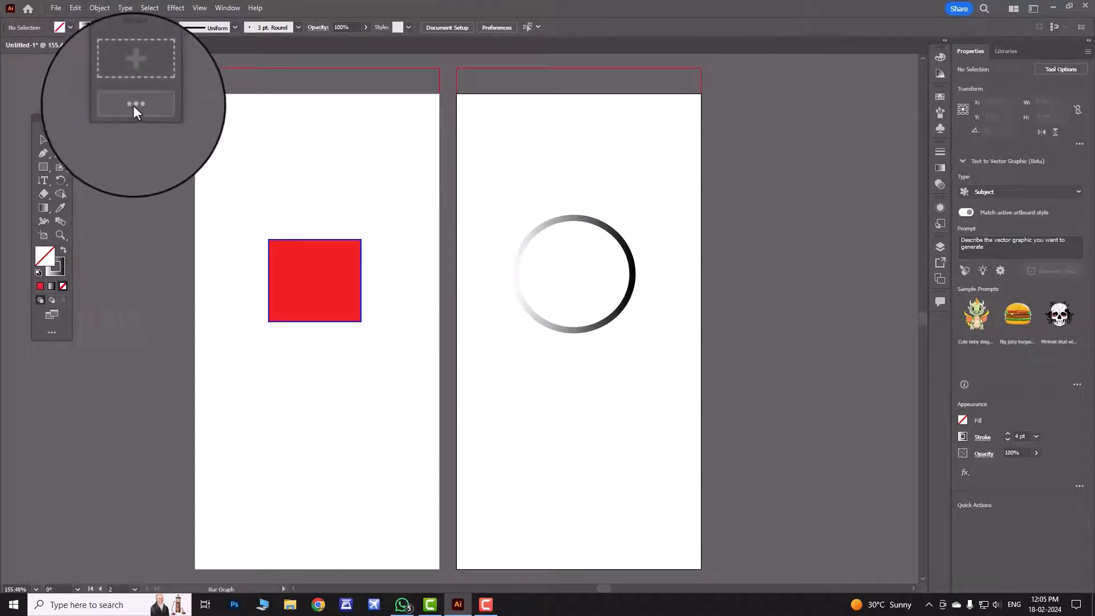
Add the Paintbrush, Blob Brush and Pencil tools to the custom test1 toolbar.
left_click(133, 105)
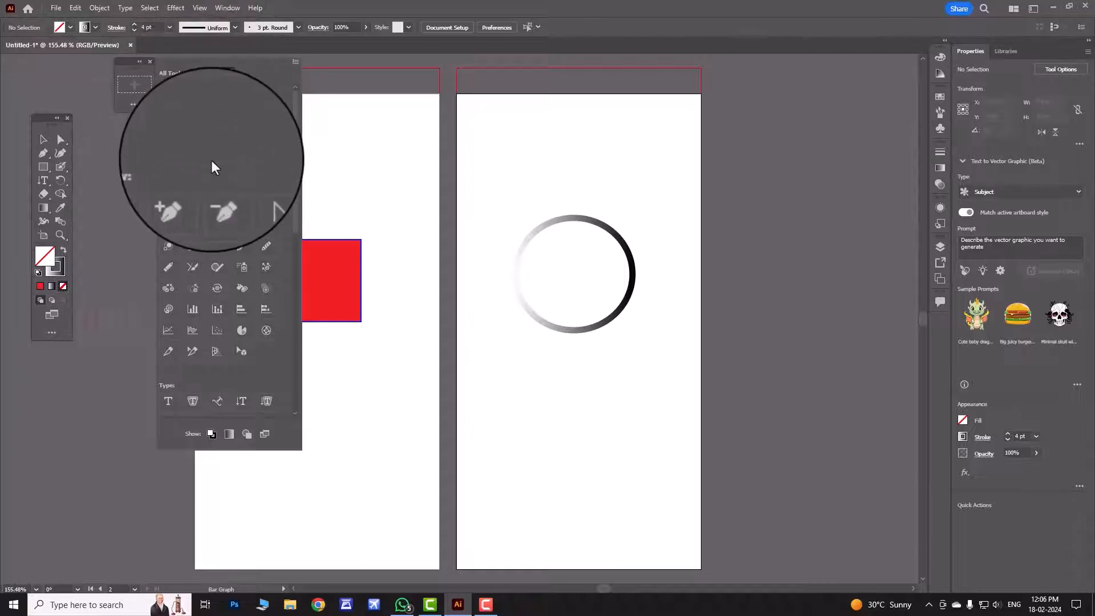
left_click_drag(193, 248, 130, 94)
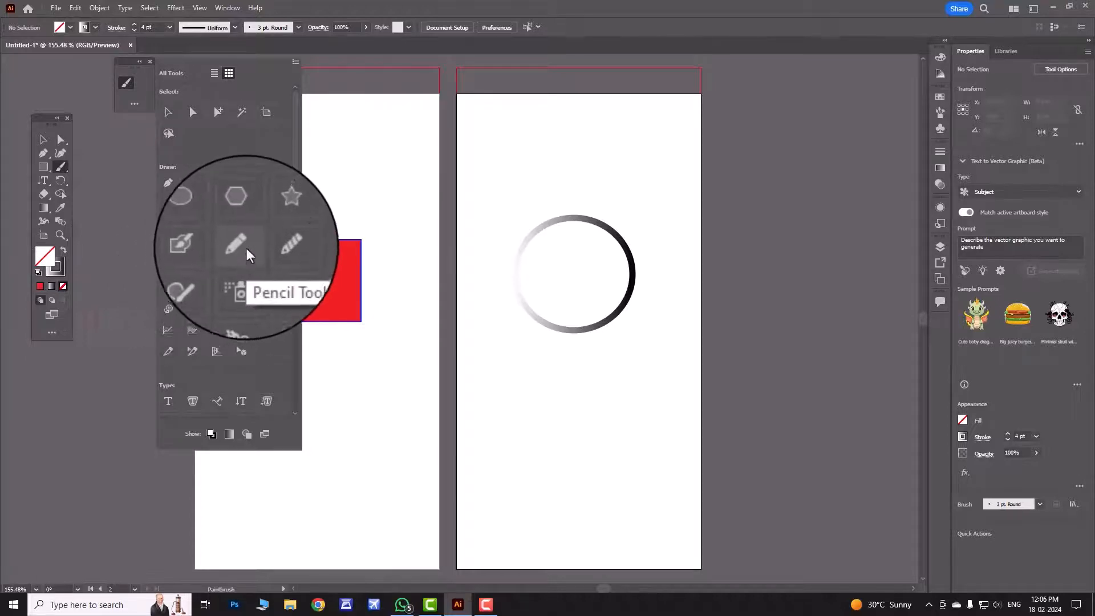
mouse_move(218, 247)
left_mouse_down()
mouse_move(193, 217)
mouse_move(148, 85)
left_mouse_up()
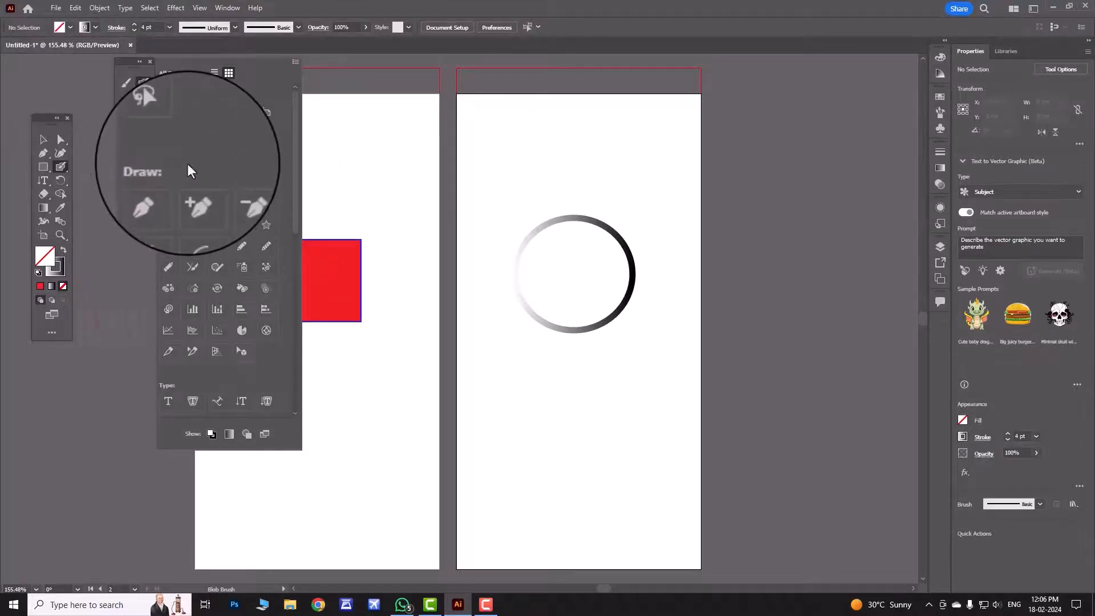
left_click(243, 247)
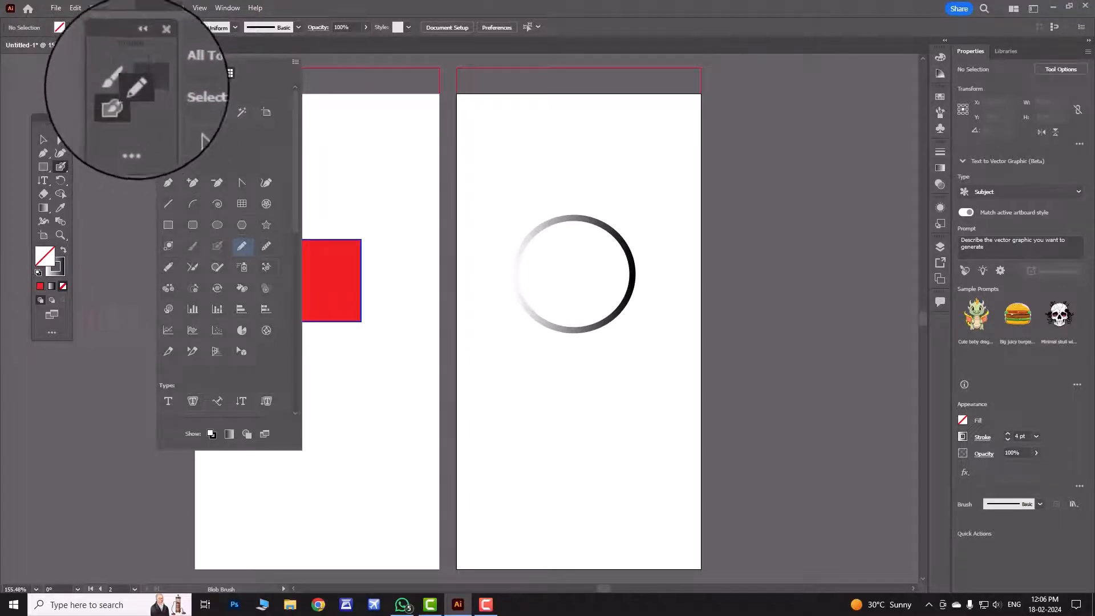
left_click(121, 100)
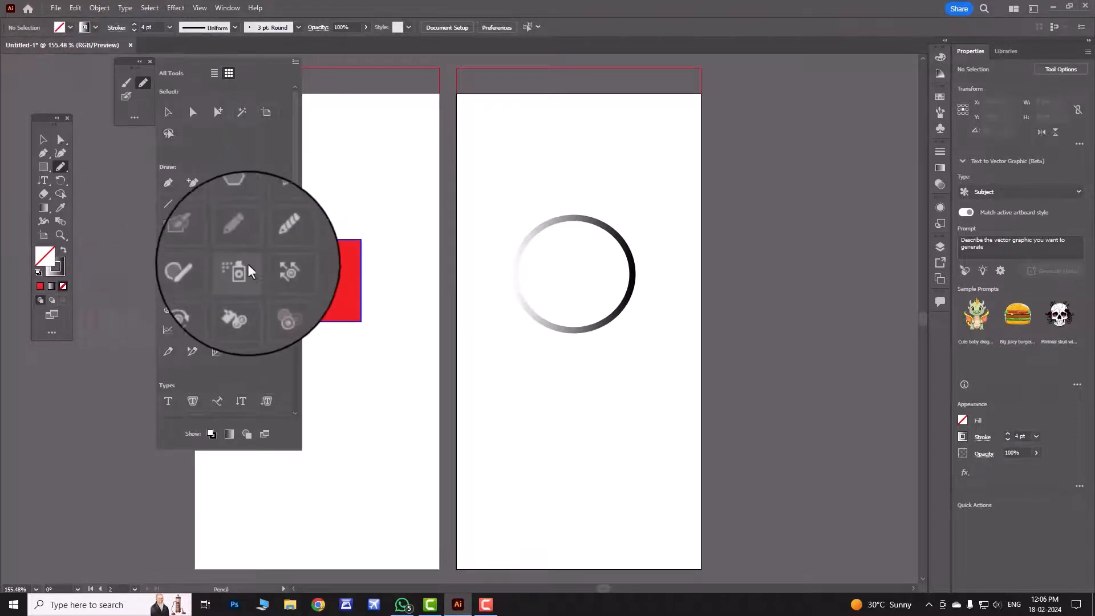
Add the Shaper, Rectangle, Symbol Sizer and Ellipse tools to the test1 toolbar, grouping the Ellipse with the Blob Brush.
left_click(218, 269)
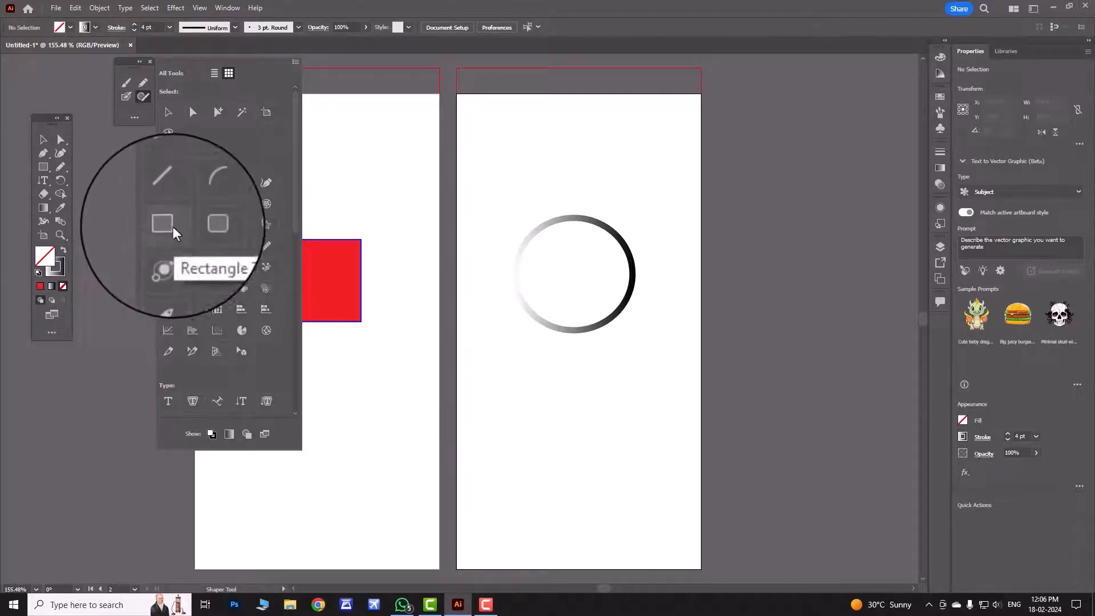
left_click_drag(165, 224, 134, 96)
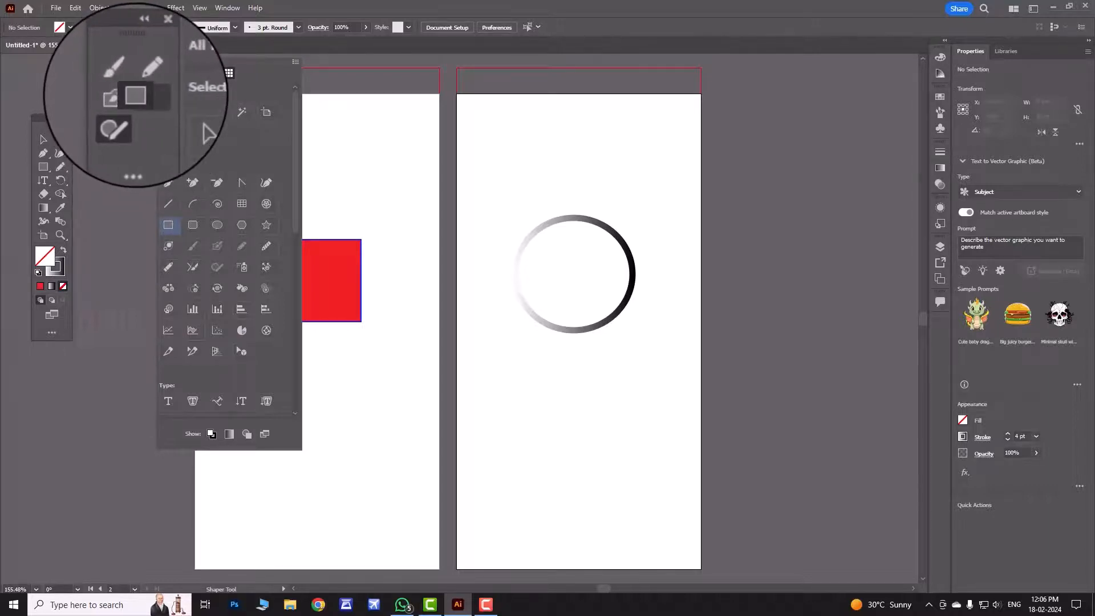
left_click(135, 96)
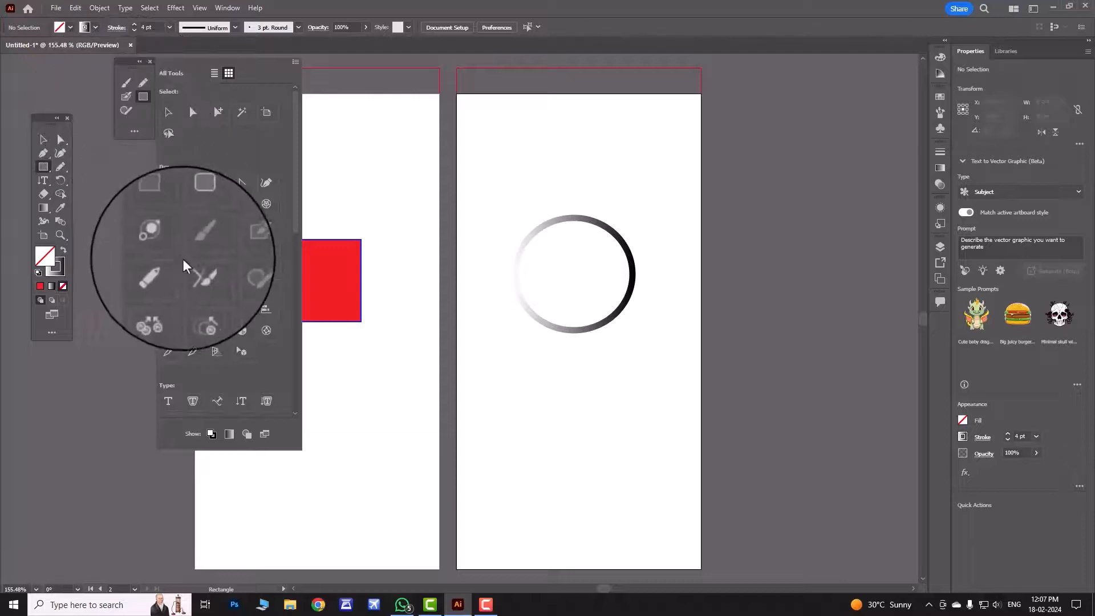
left_click_drag(181, 249, 145, 112)
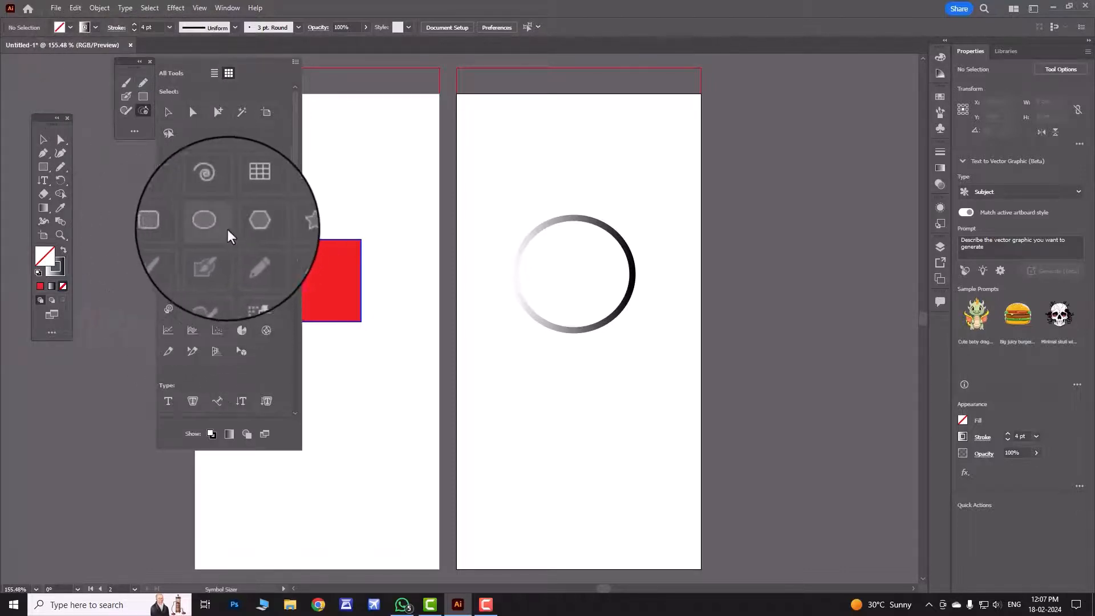
mouse_move(215, 227)
left_mouse_down()
mouse_move(176, 190)
mouse_move(135, 110)
left_mouse_up()
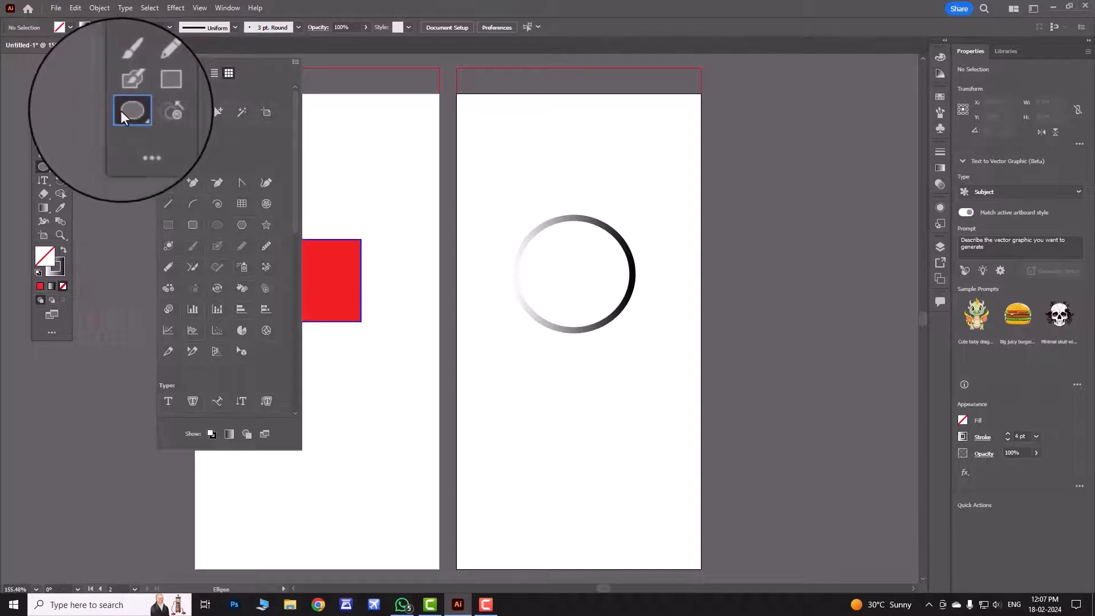
left_click_drag(128, 111, 128, 101)
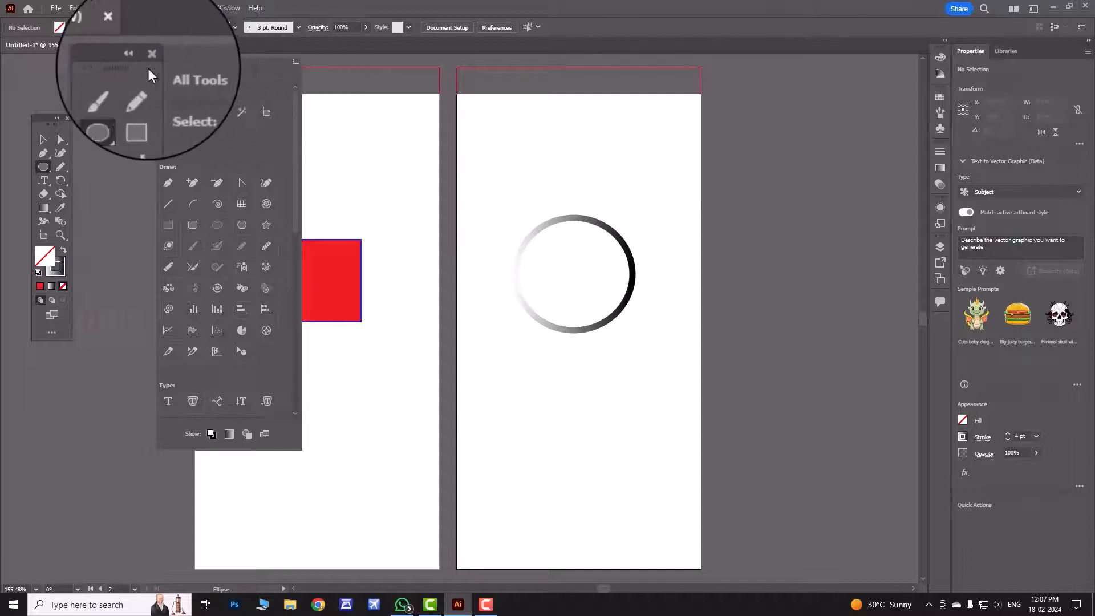
Close the test1 and Basic toolbars and reopen the custom test1 toolbar.
left_click(149, 63)
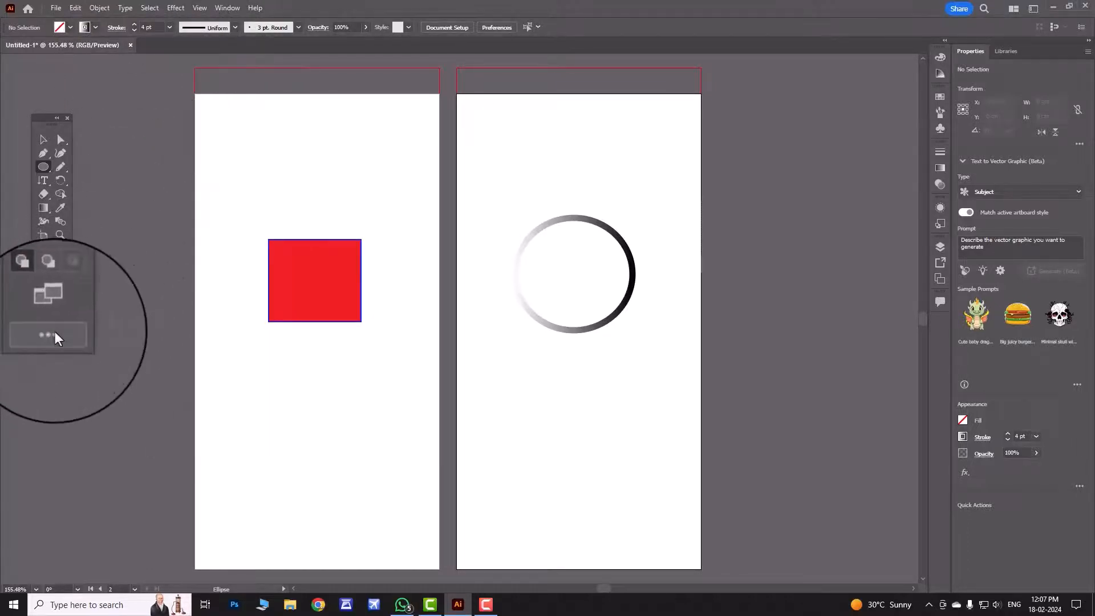
left_click(68, 116)
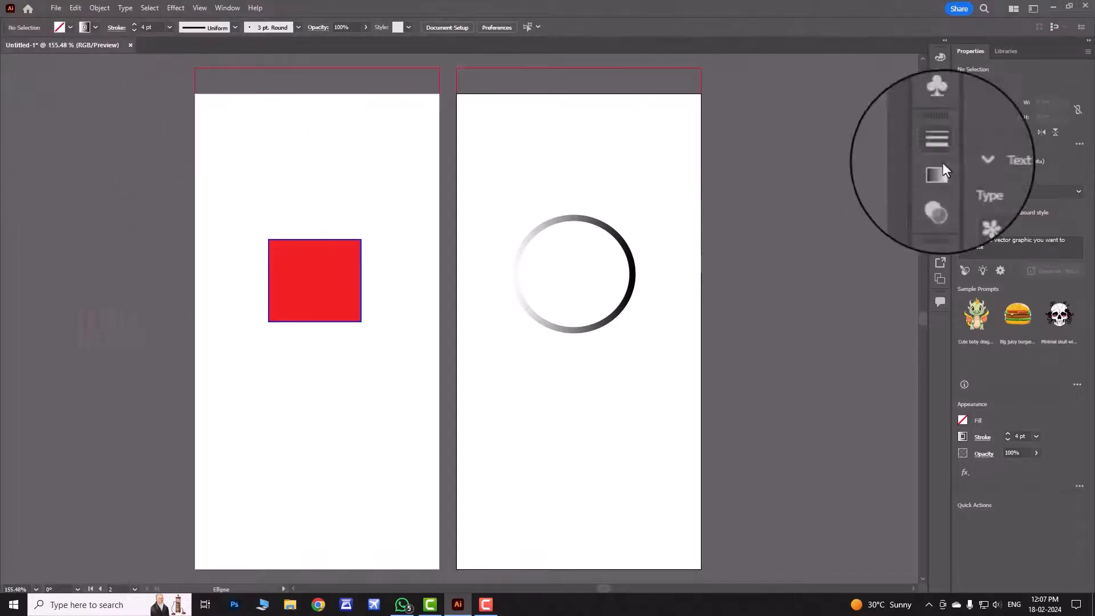
left_click(227, 7)
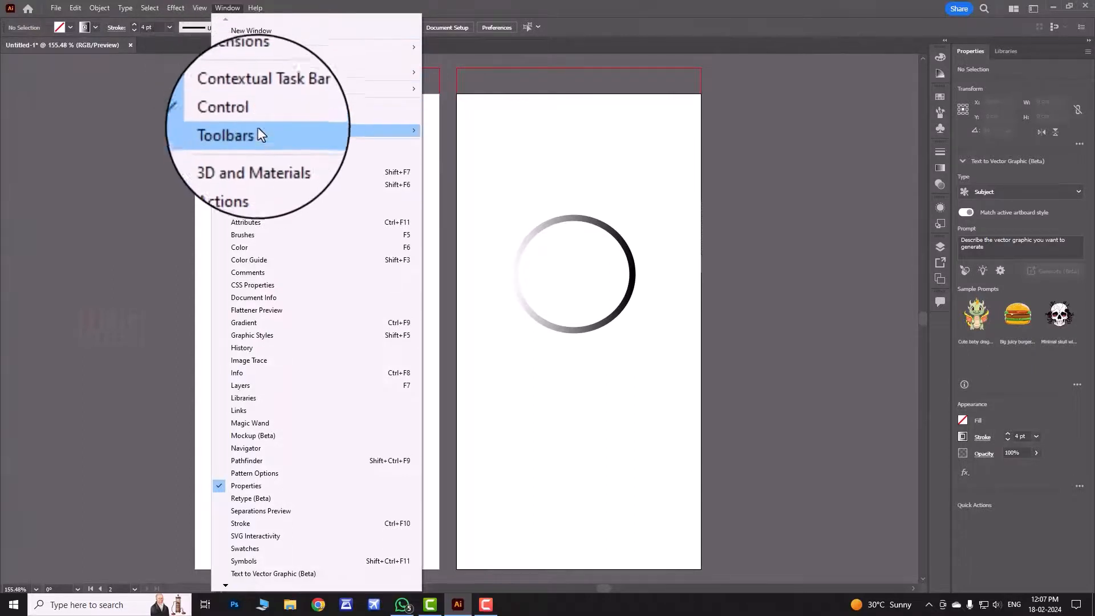
mouse_move(258, 130)
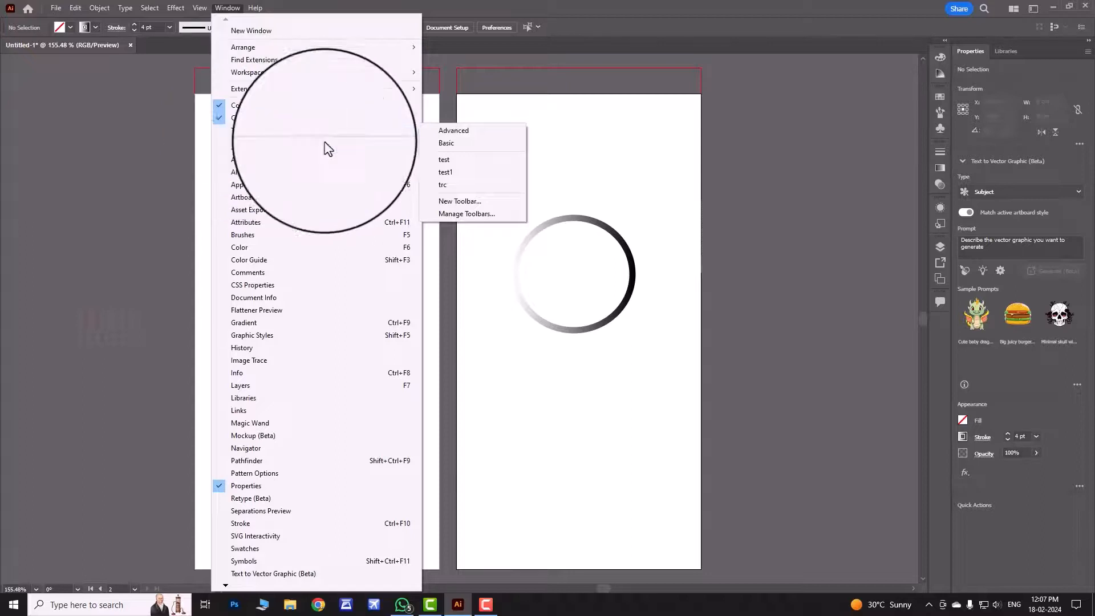
left_click(484, 176)
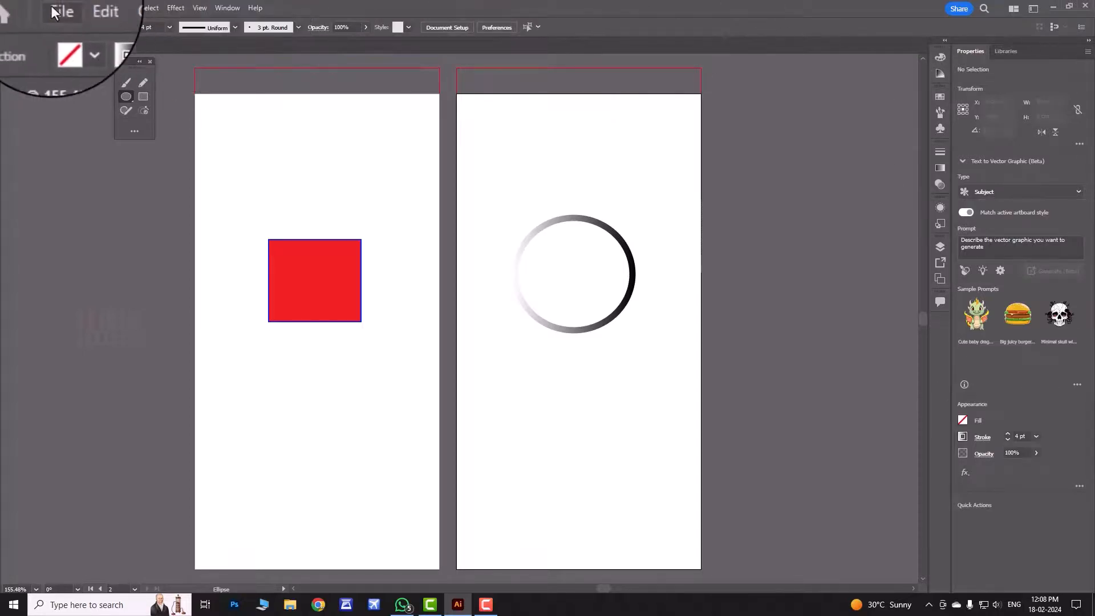
Reset the Essentials Classic workspace to its default layout.
left_click(232, 10)
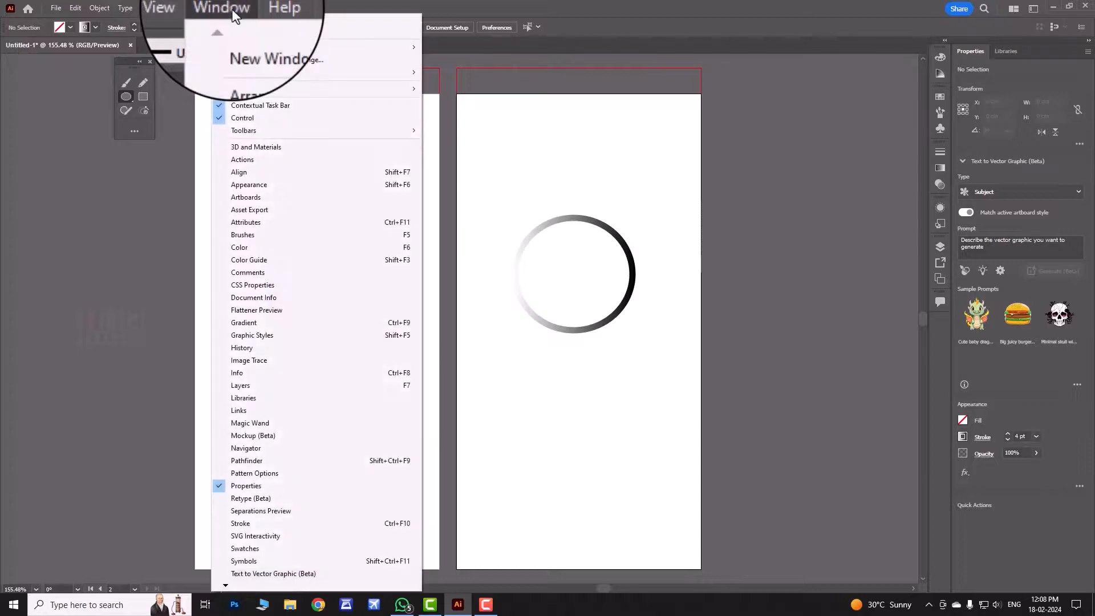
mouse_move(249, 70)
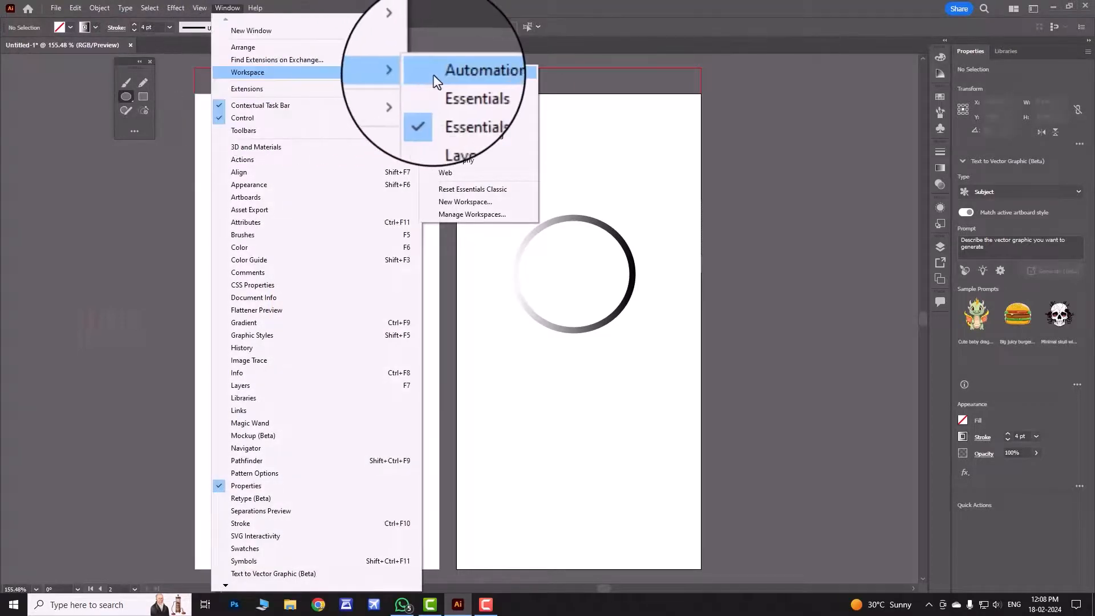
left_click(456, 190)
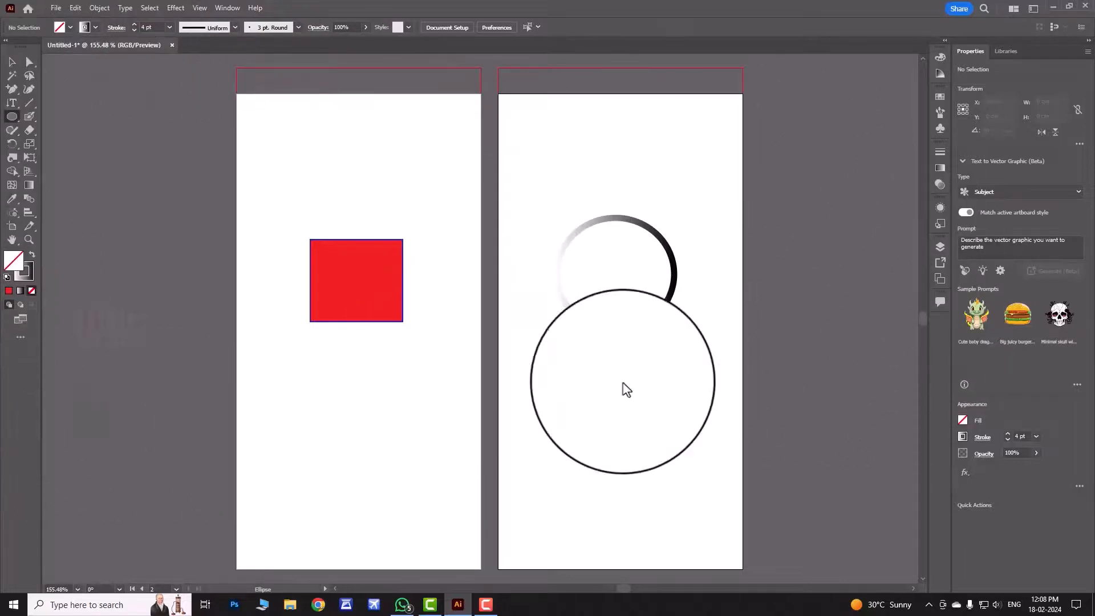
Float the document in its own window.
left_click(228, 16)
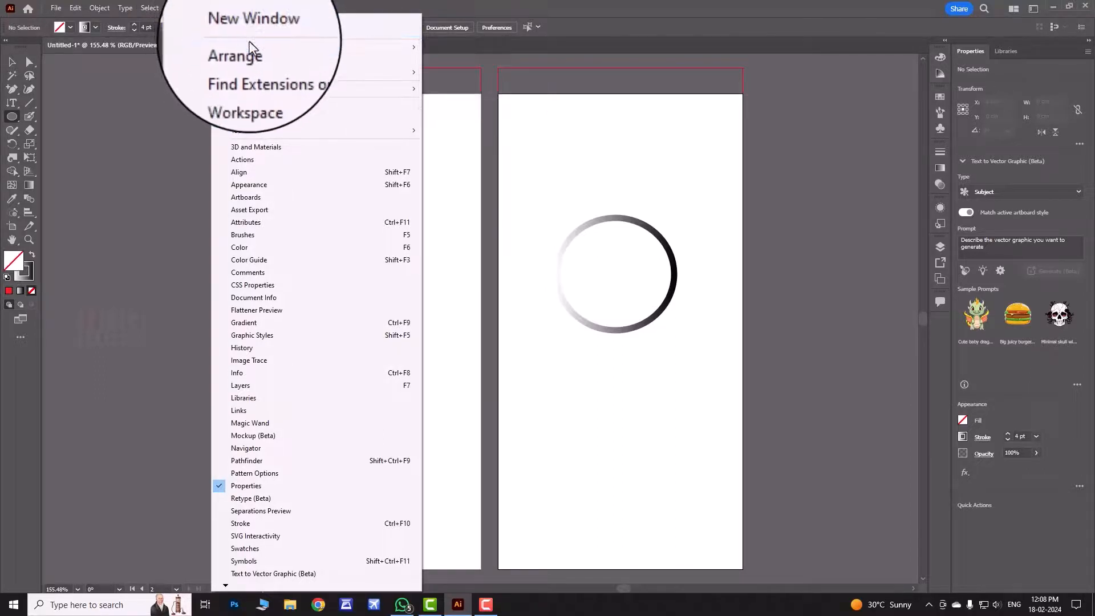
mouse_move(253, 49)
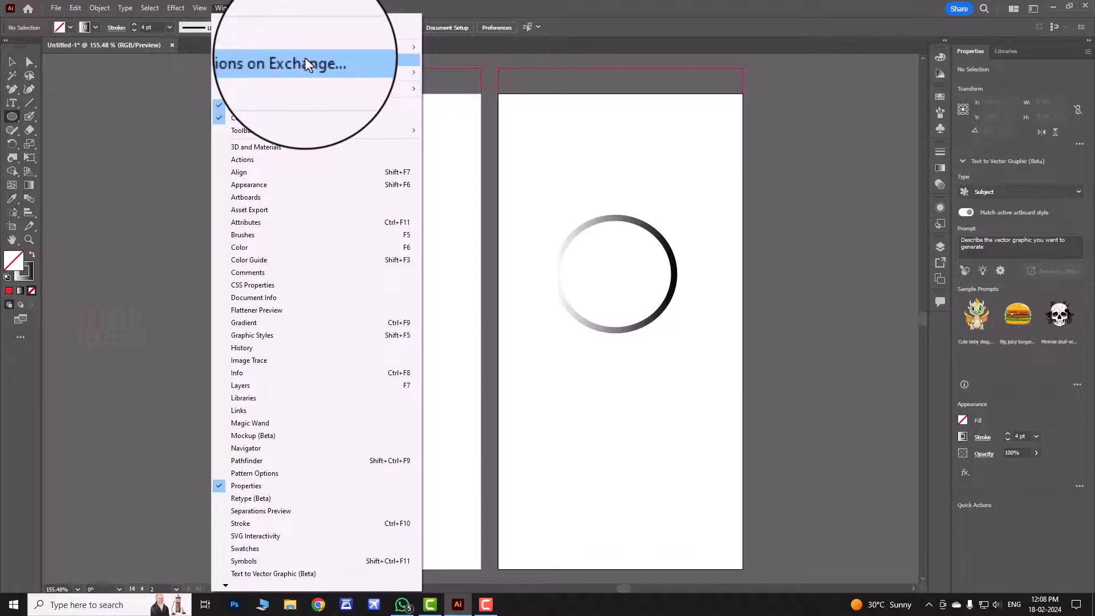
mouse_move(305, 49)
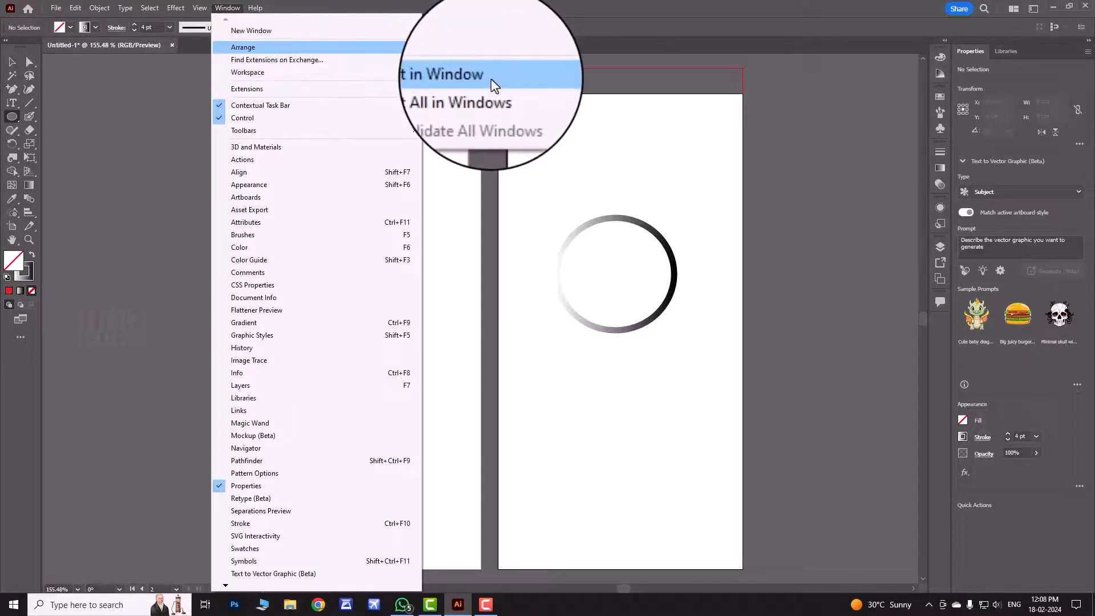
left_click(477, 74)
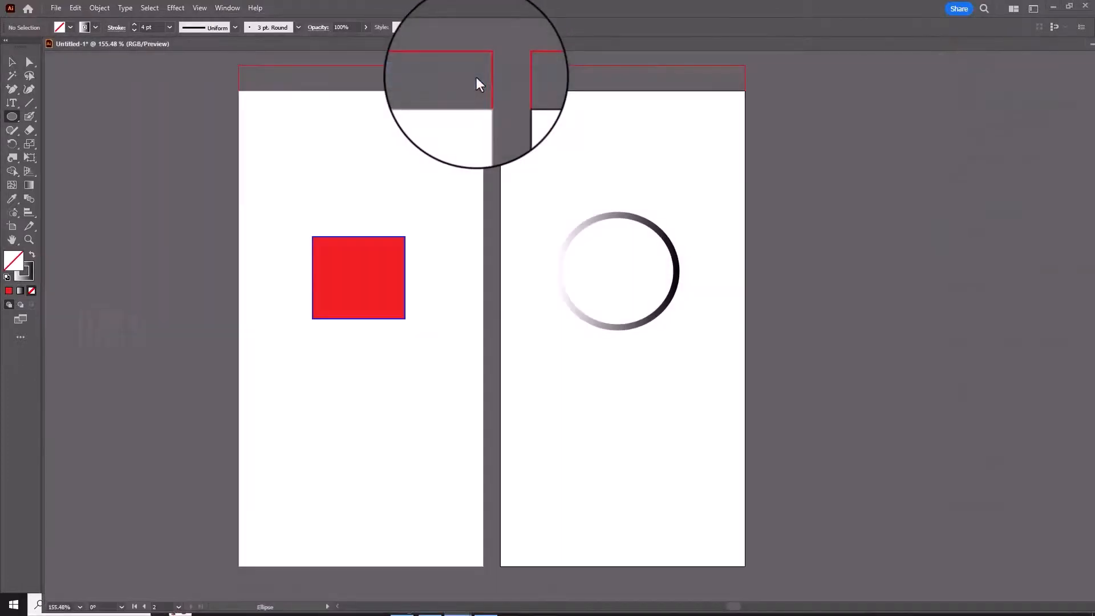
Shrink the floating document window and place it in the middle of the empty workspace.
left_click_drag(78, 45, 150, 106)
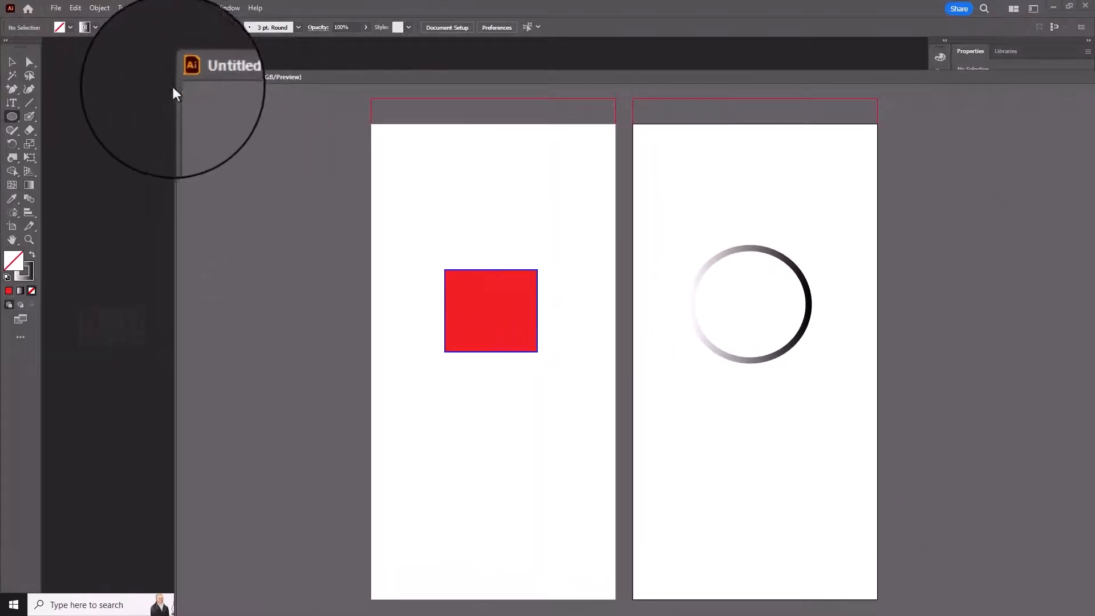
left_click_drag(190, 70, 677, 244)
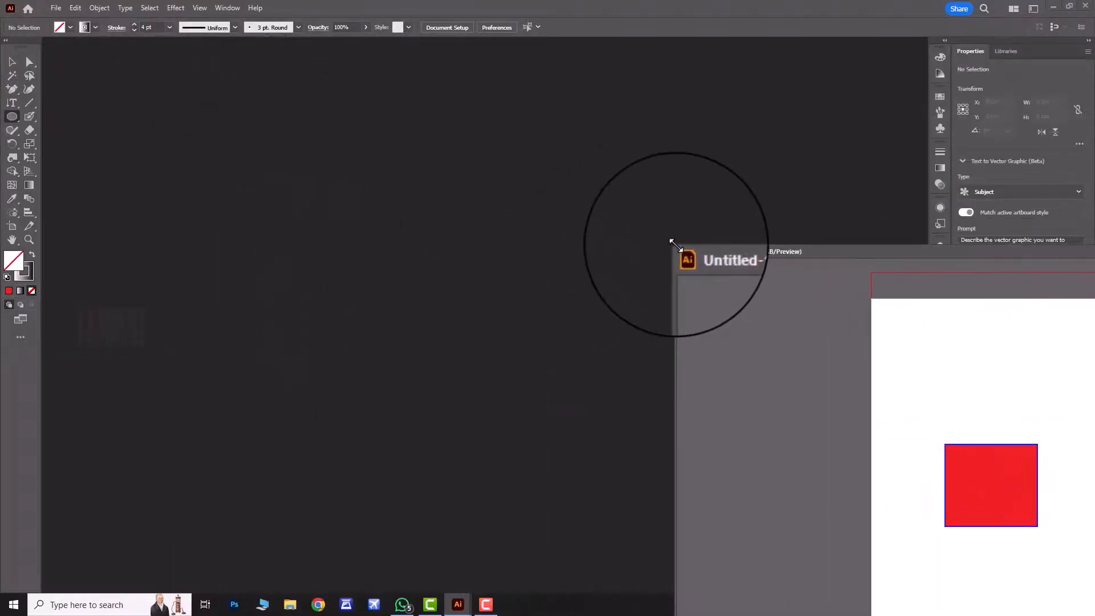
left_click_drag(838, 251, 393, 122)
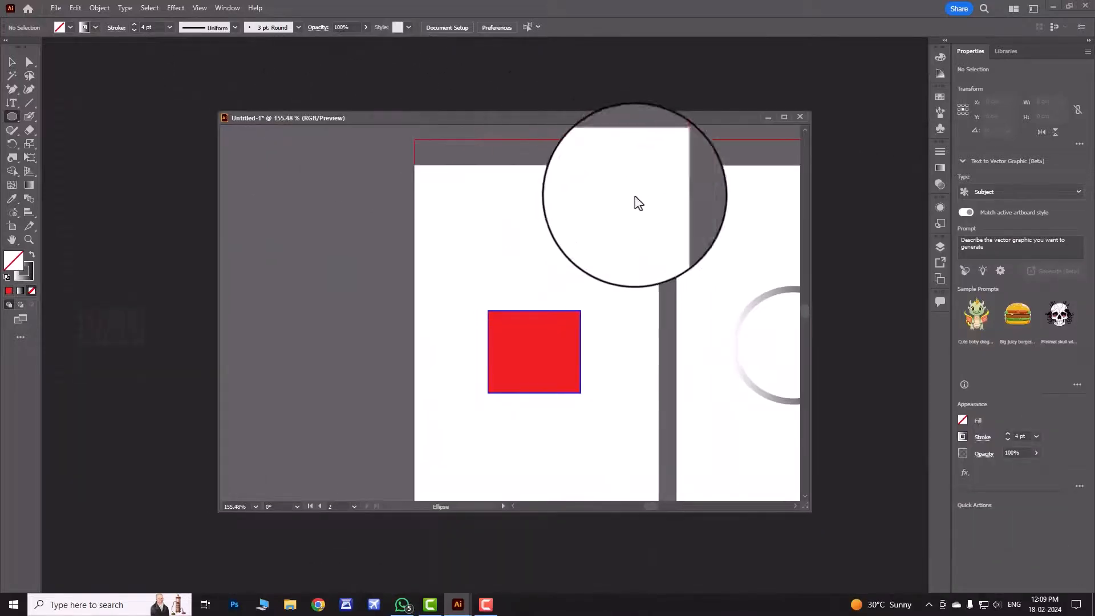
left_click_drag(811, 234, 835, 253)
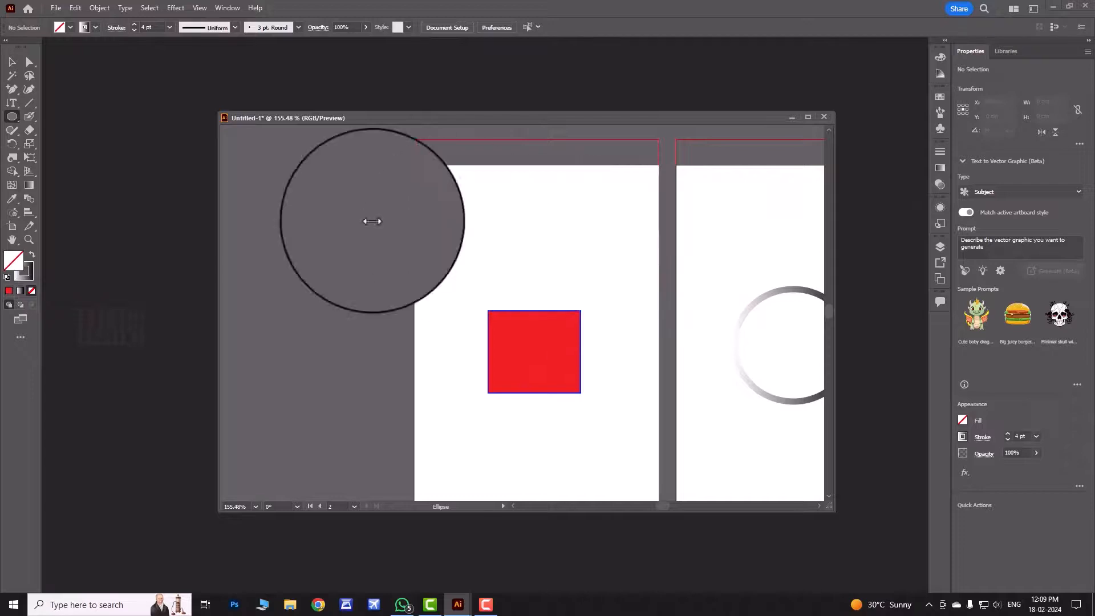
Bring both artboards' shapes into view in the floating window with the Hand tool and consolidate all windows.
left_click(12, 239)
left_click_drag(508, 314, 408, 266)
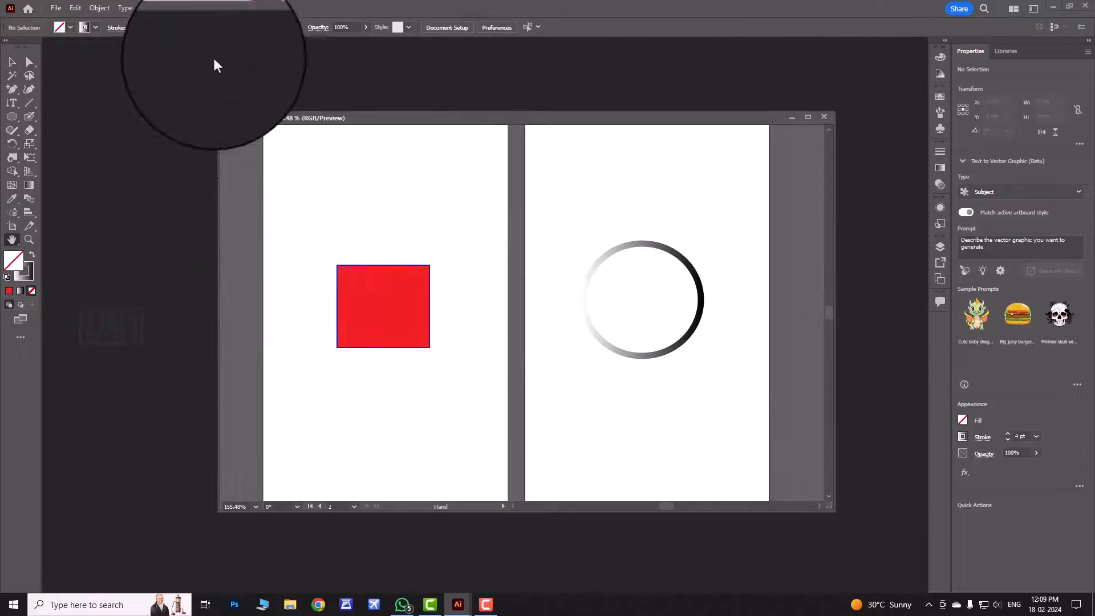
left_click(227, 7)
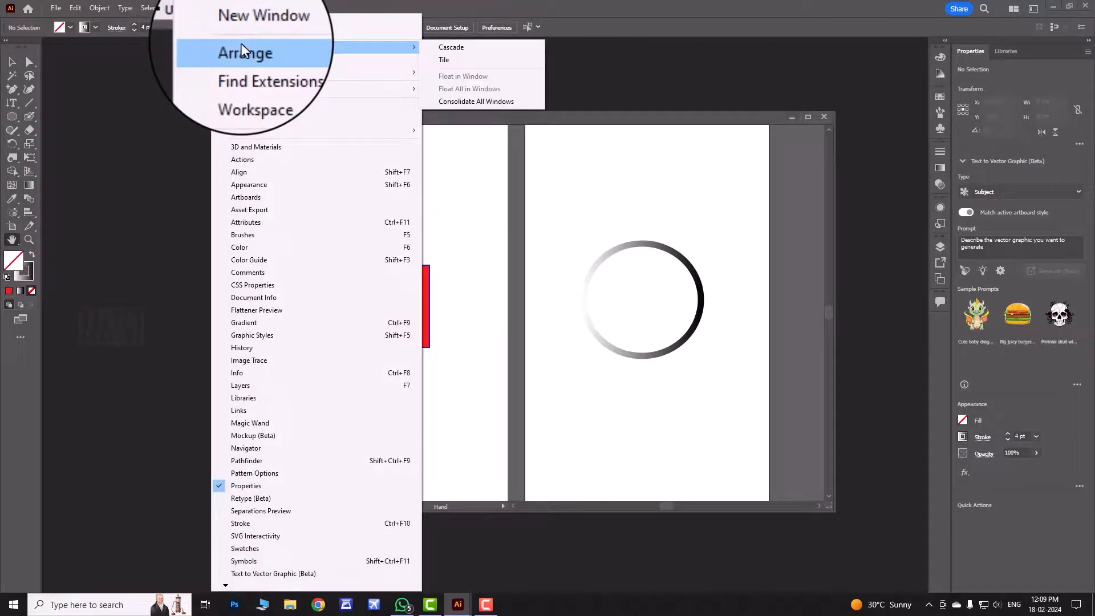
left_click(485, 101)
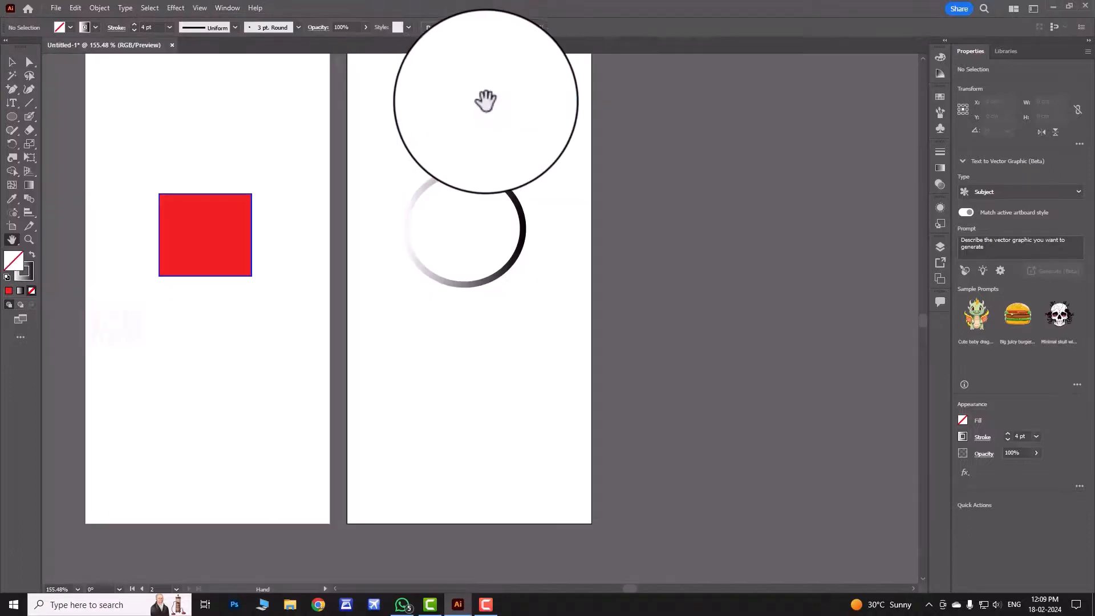
Switch the workspace to Painting and from there to Tracing.
left_click(227, 7)
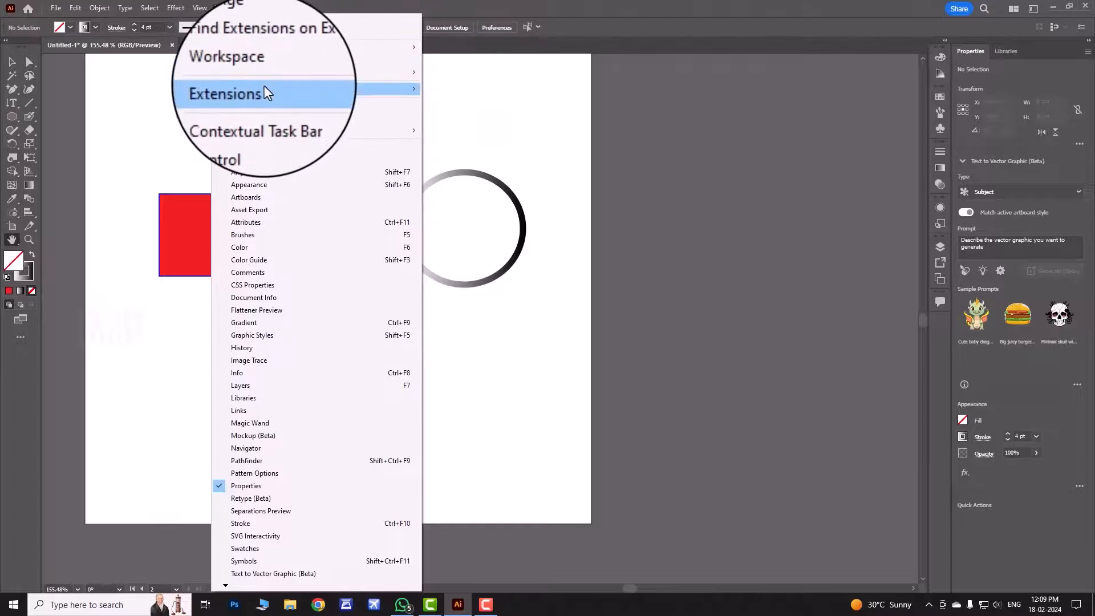
mouse_move(268, 89)
mouse_move(275, 73)
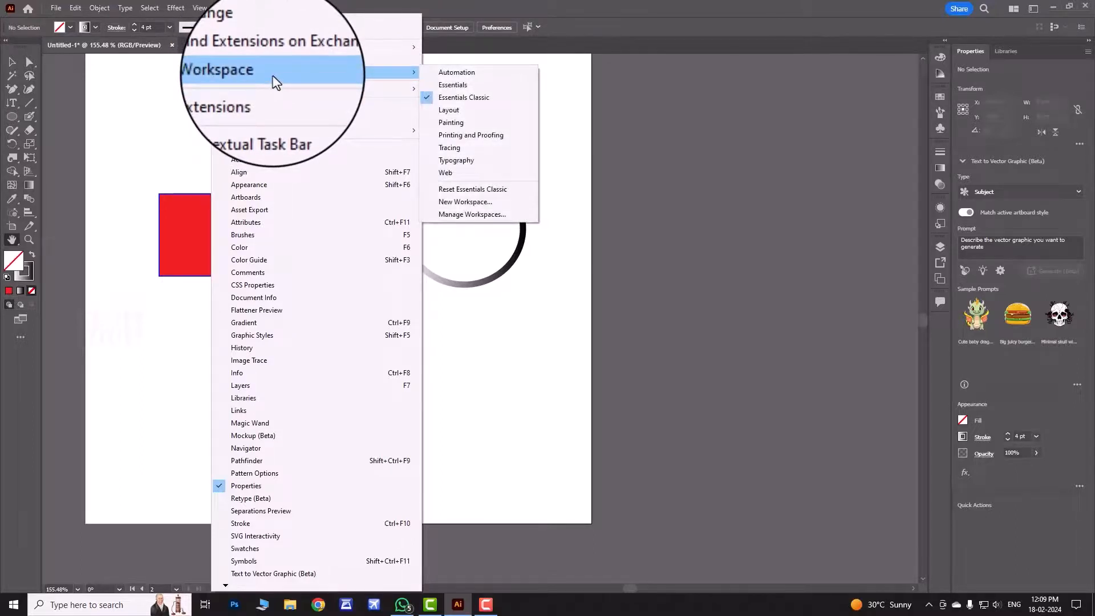
left_click(479, 131)
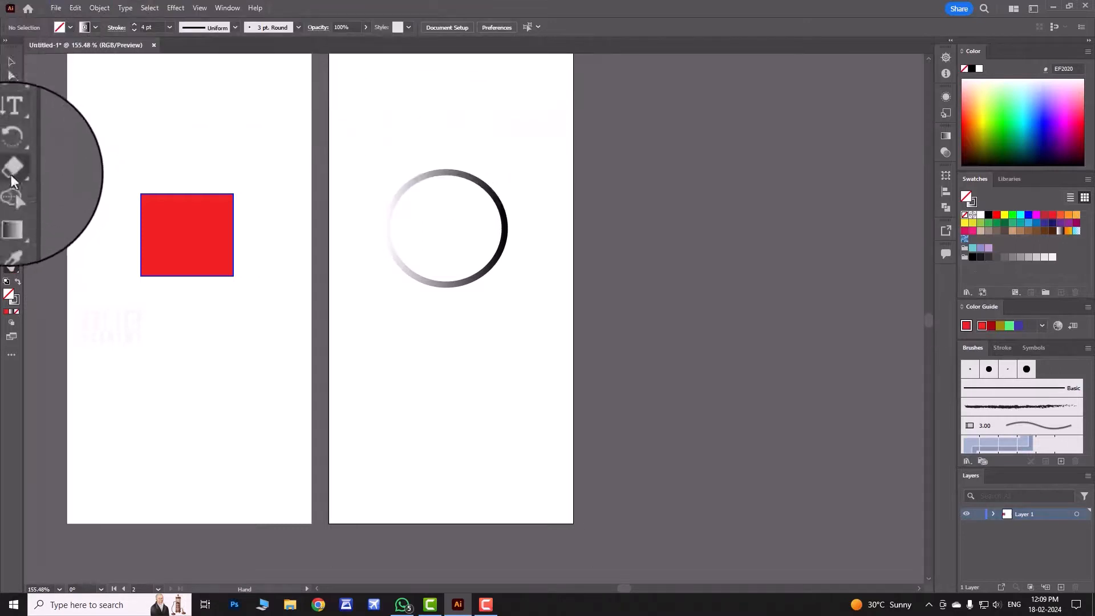
left_click(230, 8)
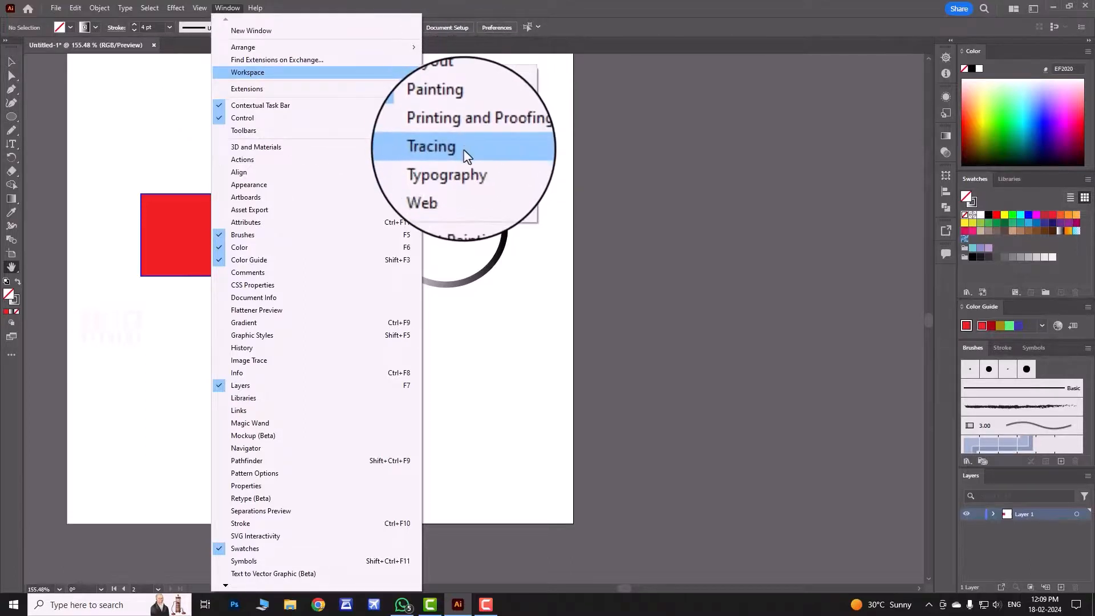
left_click(465, 152)
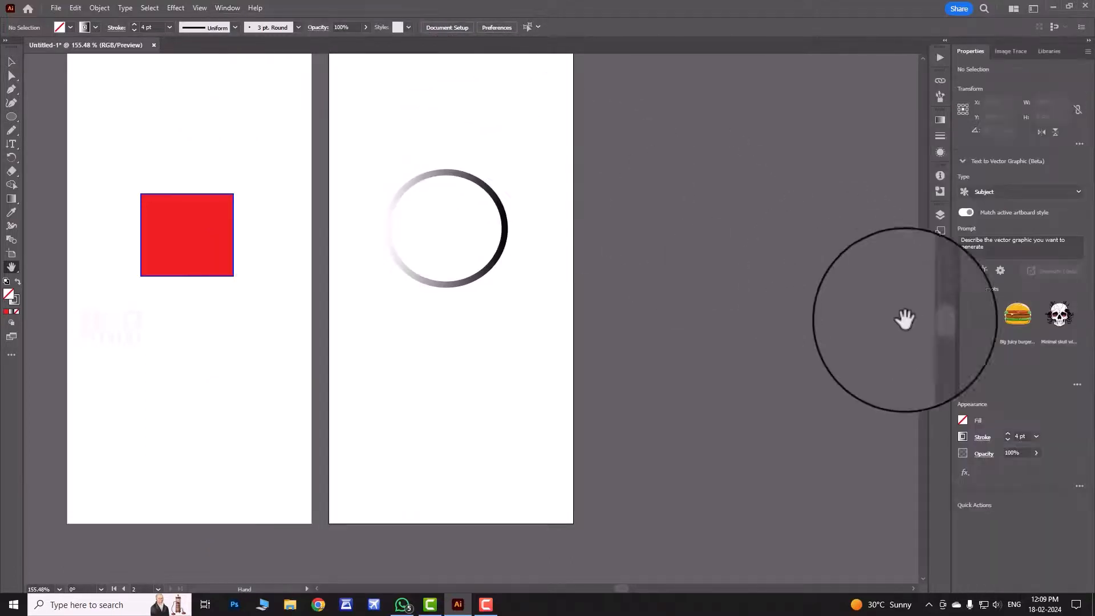
Show the Image Trace panel of the Tracing workspace and switch the workspace to Typography.
left_click(1008, 52)
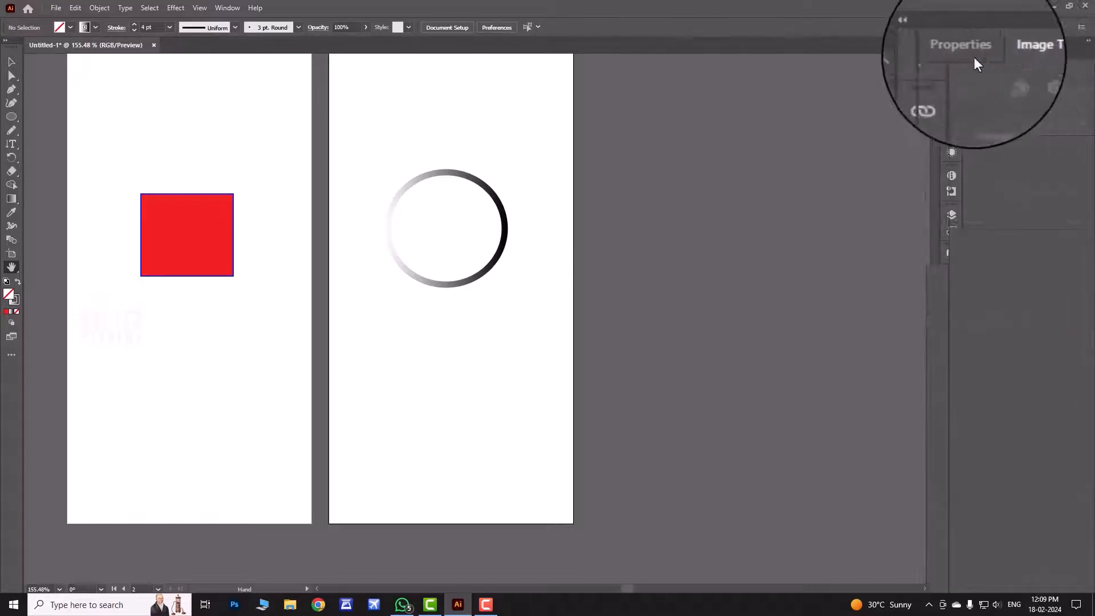
left_click(228, 5)
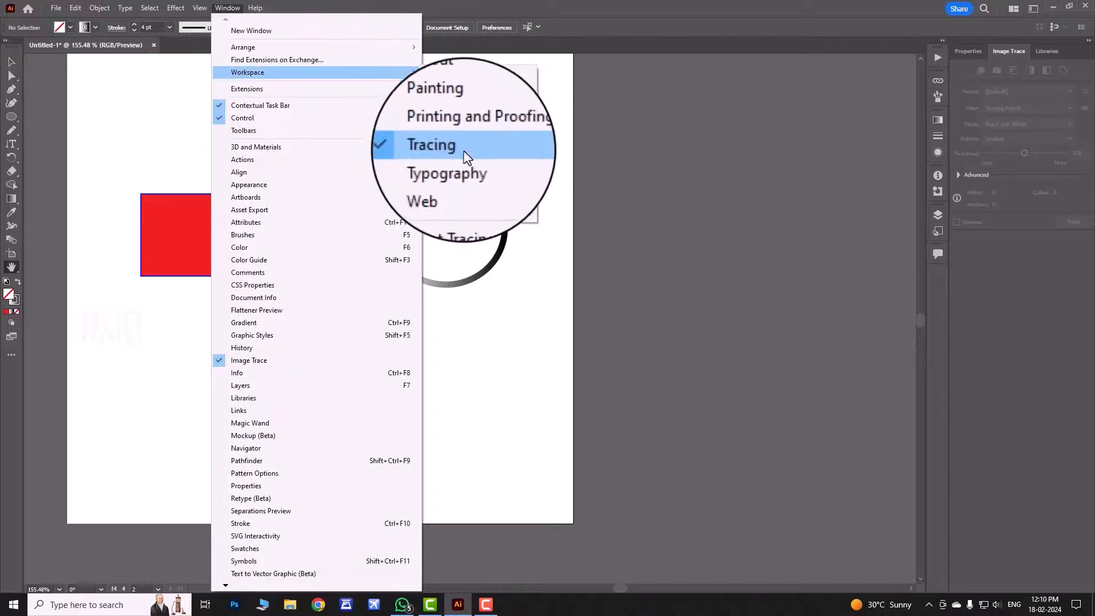
left_click(465, 163)
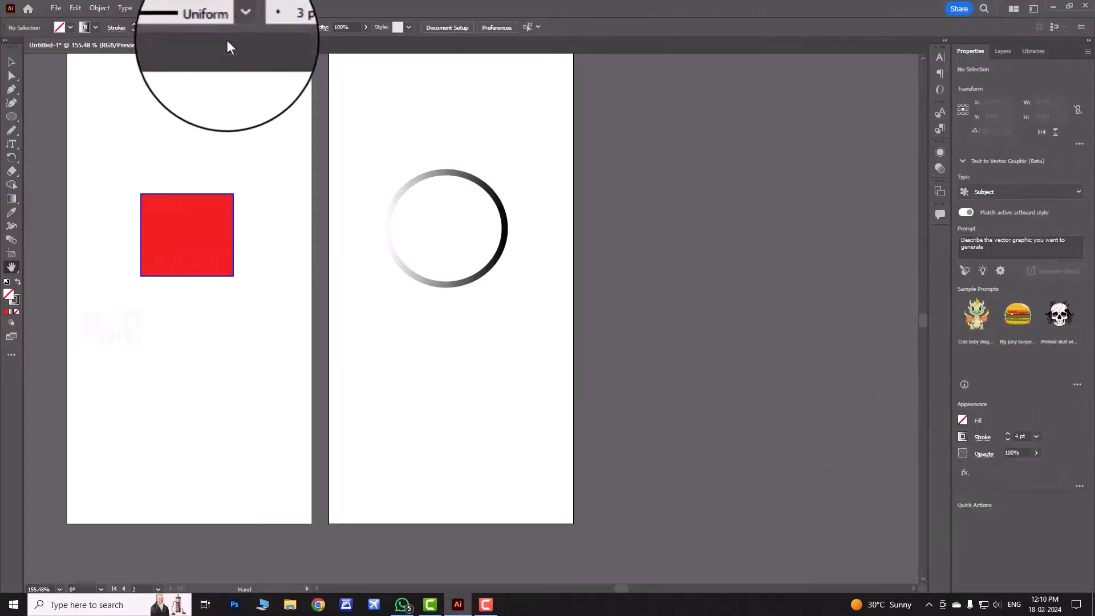
Show the custom test1 toolbar, switch the Basic toolbar to two columns, and hide the Basic toolbar.
left_click(223, 7)
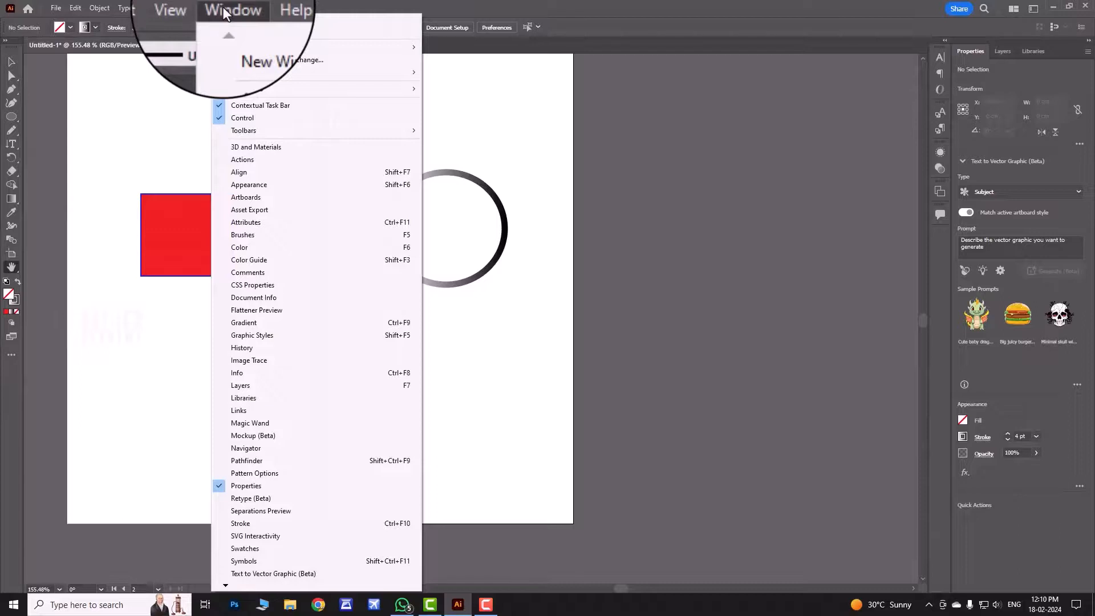
mouse_move(248, 130)
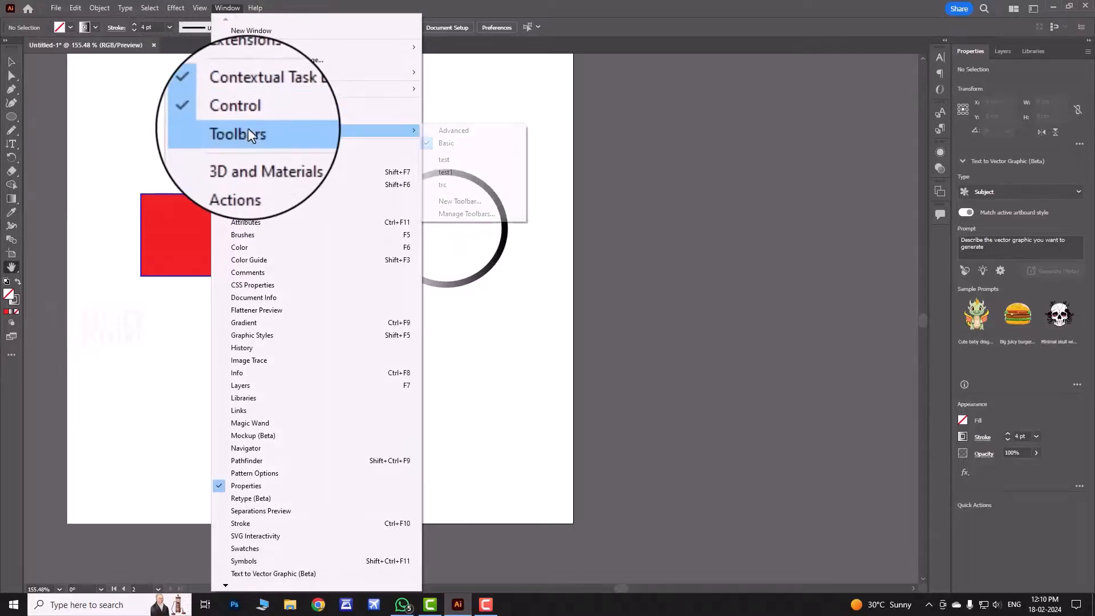
left_click(458, 169)
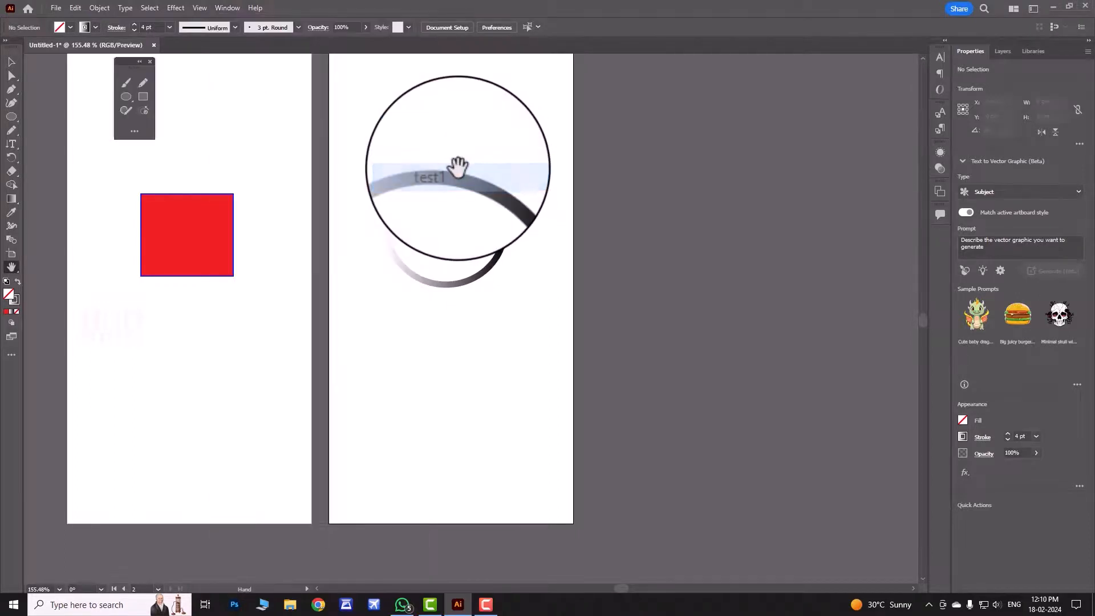
left_click(8, 38)
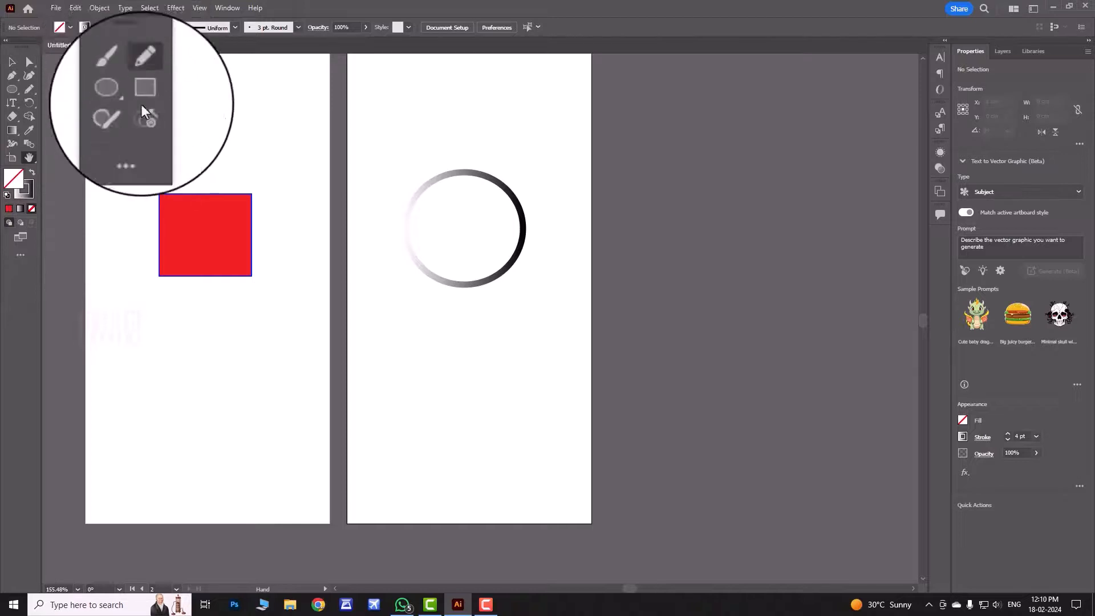
left_click(228, 4)
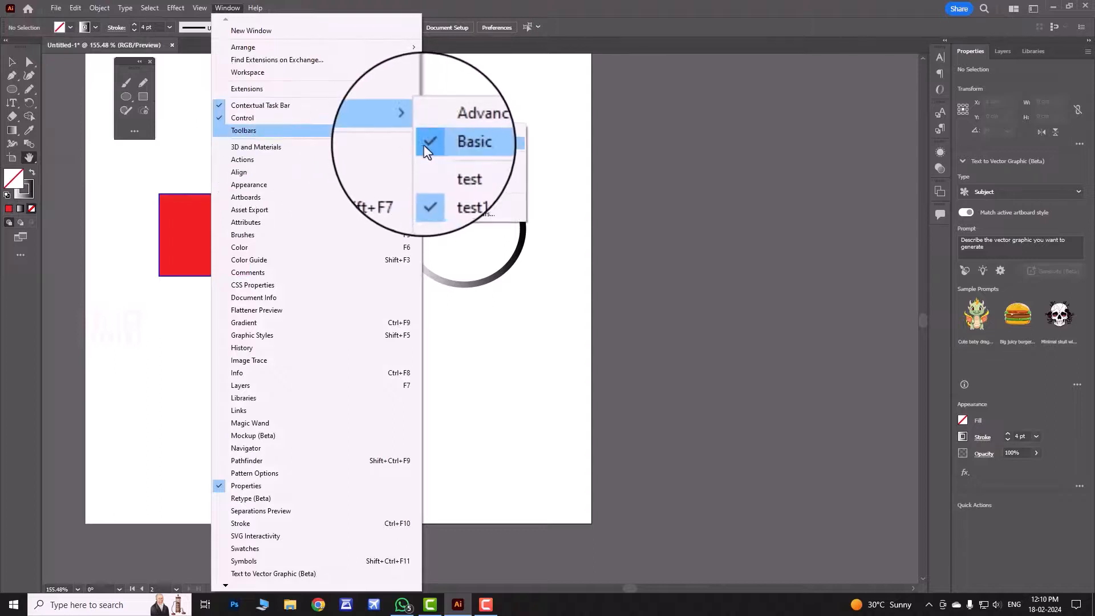
left_click(439, 143)
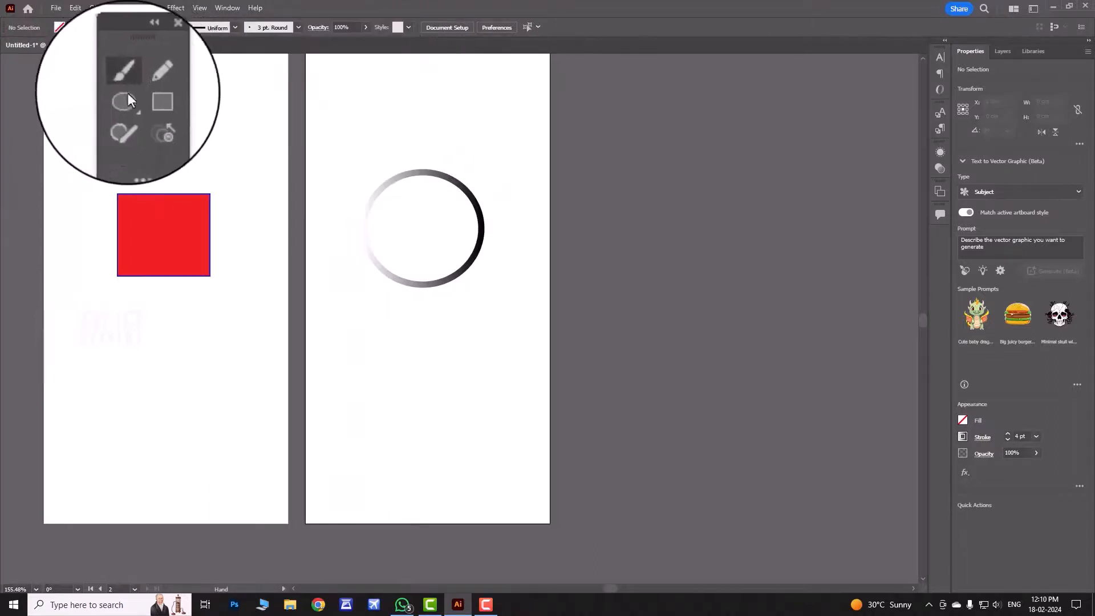
Save the current panel layout as a new workspace named test.
left_click(236, 9)
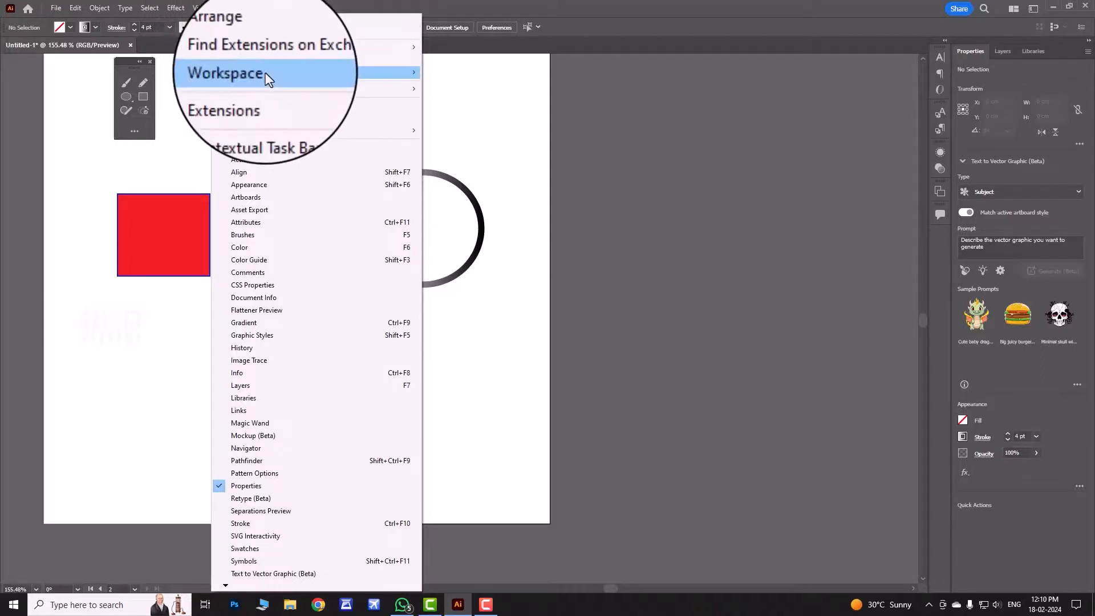
mouse_move(268, 78)
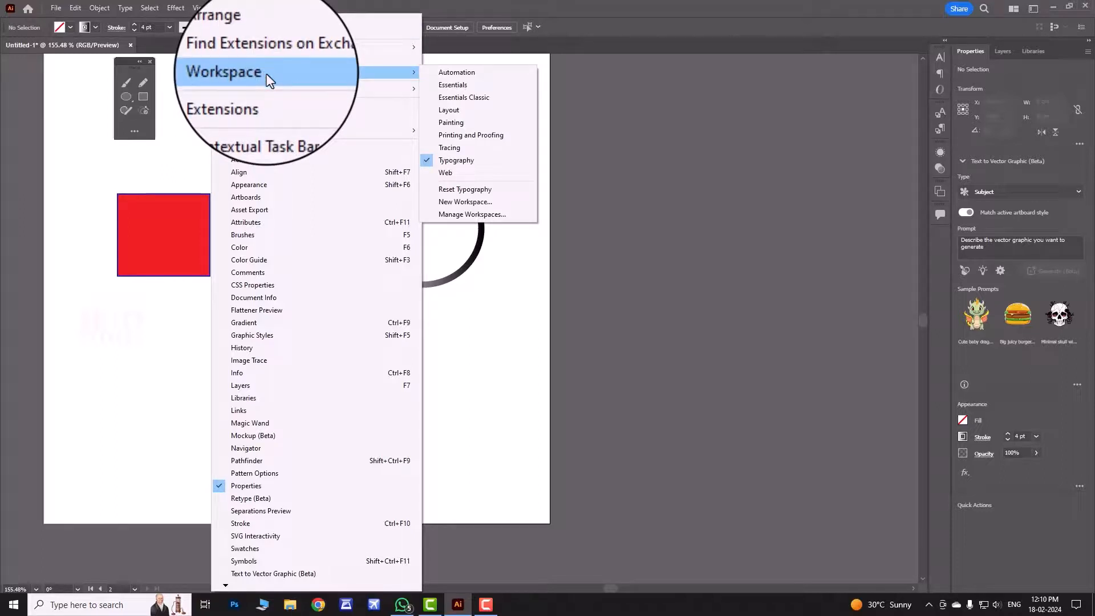
left_click(472, 205)
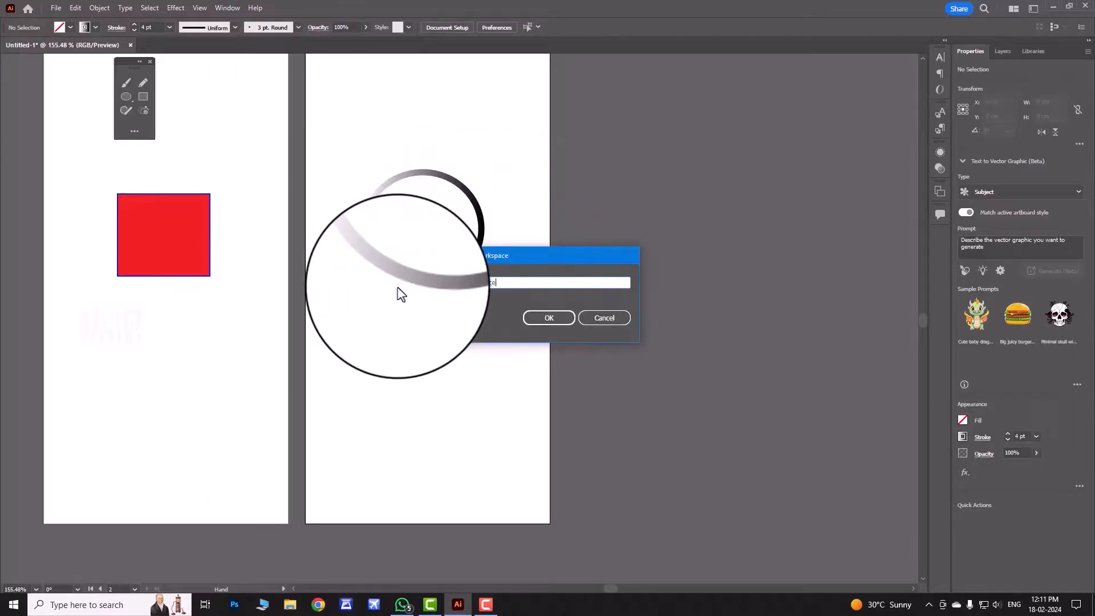
left_click(553, 320)
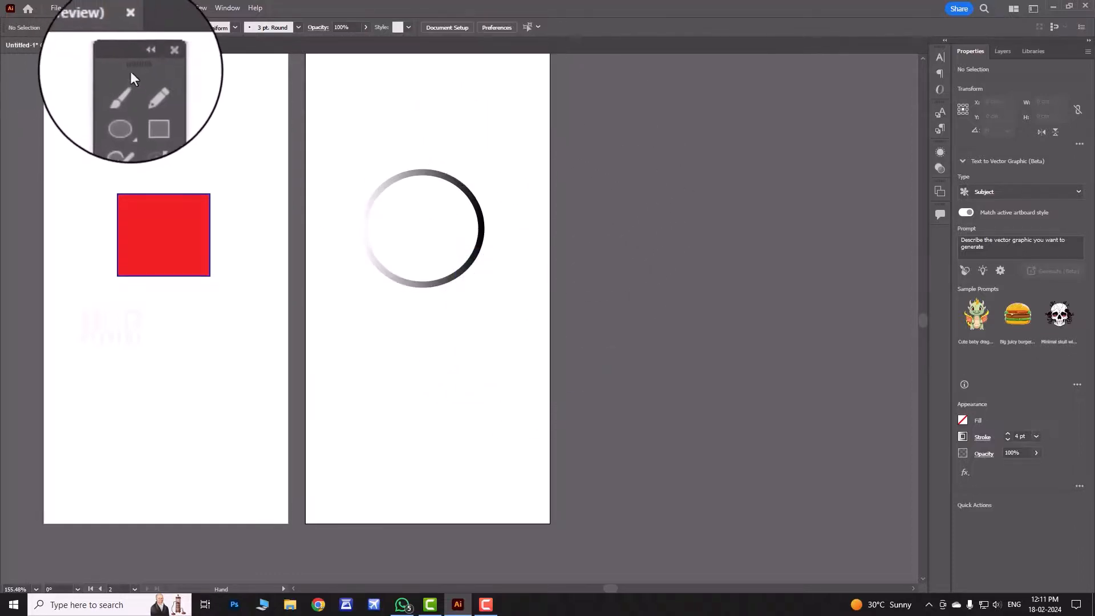
Move the test1 toolbar to the edge of the first artboard and float the Properties and Layers panels over the canvas.
left_click_drag(117, 63, 36, 152)
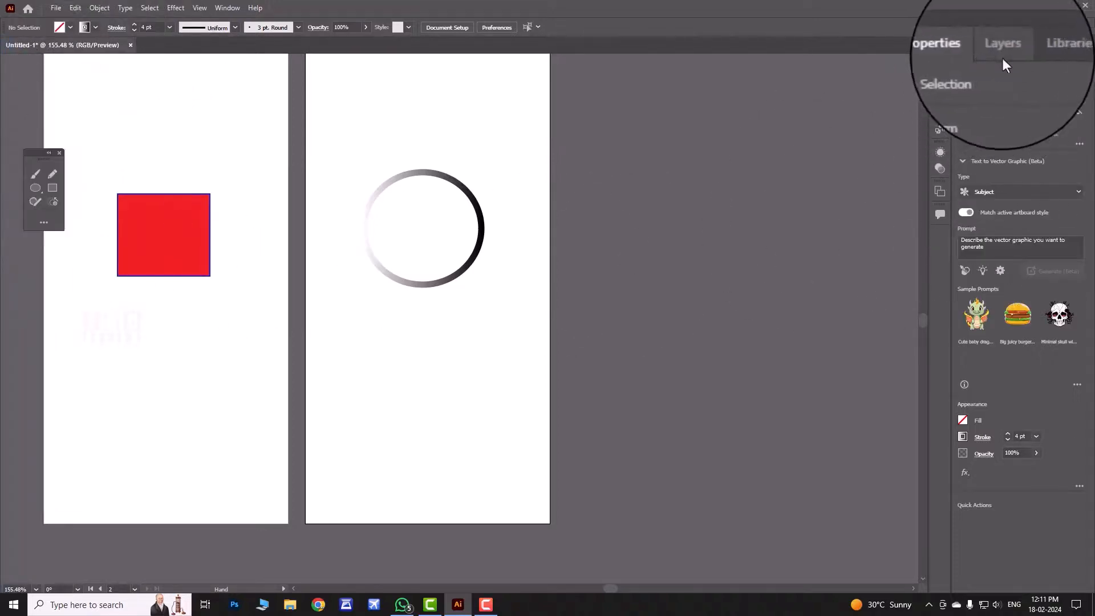
left_click_drag(974, 52, 699, 108)
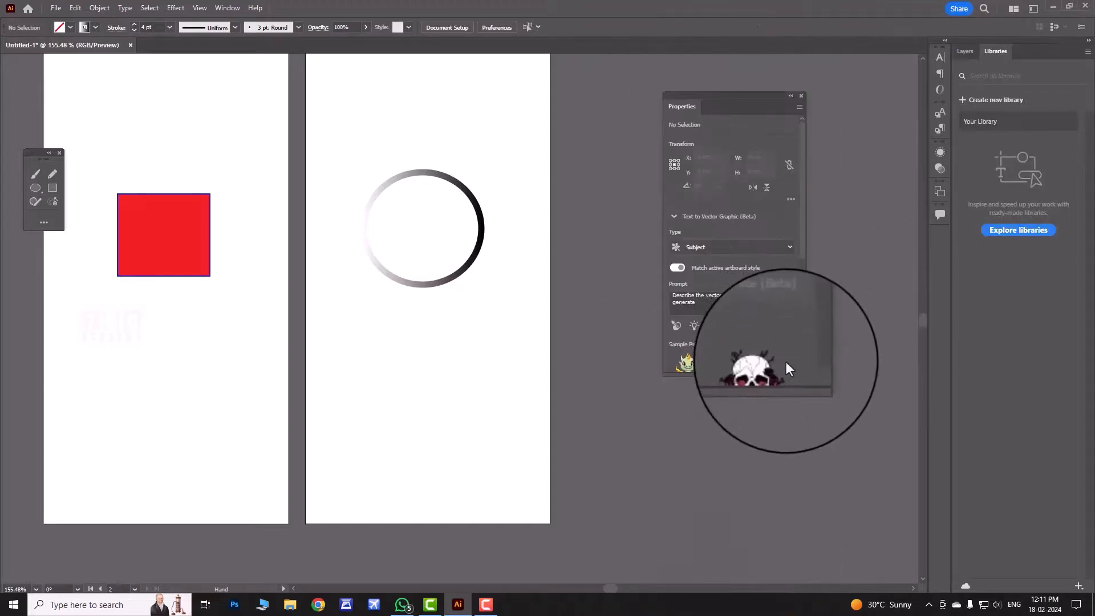
left_click_drag(993, 55, 874, 107)
left_click(974, 98)
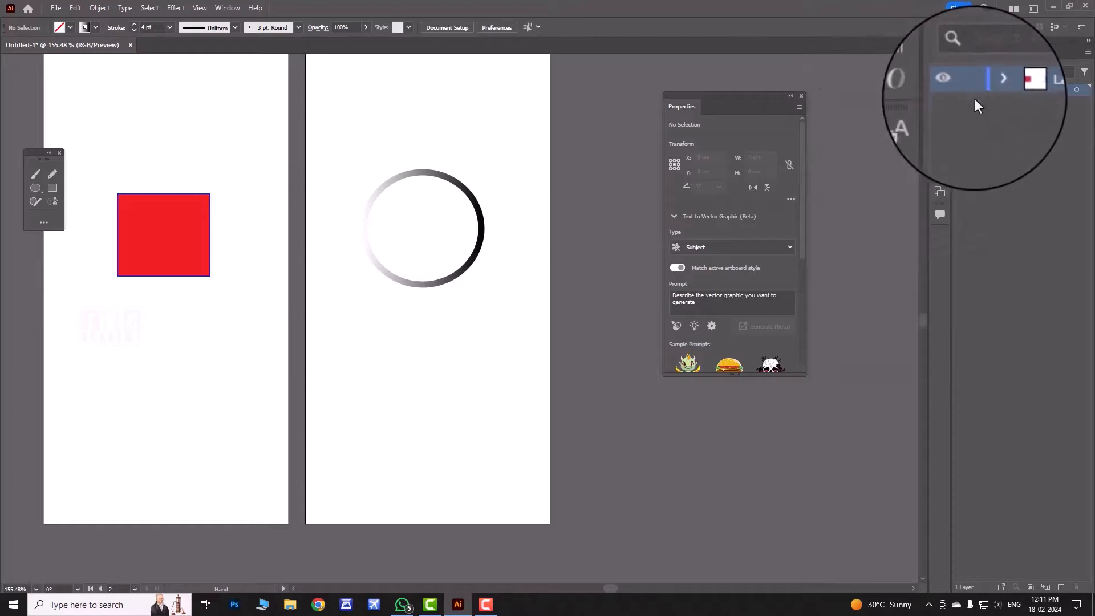
left_click_drag(973, 53, 527, 168)
Select test in the Manage Workspaces dialog, accept it, and reset the test workspace to its saved layout.
left_click(218, 7)
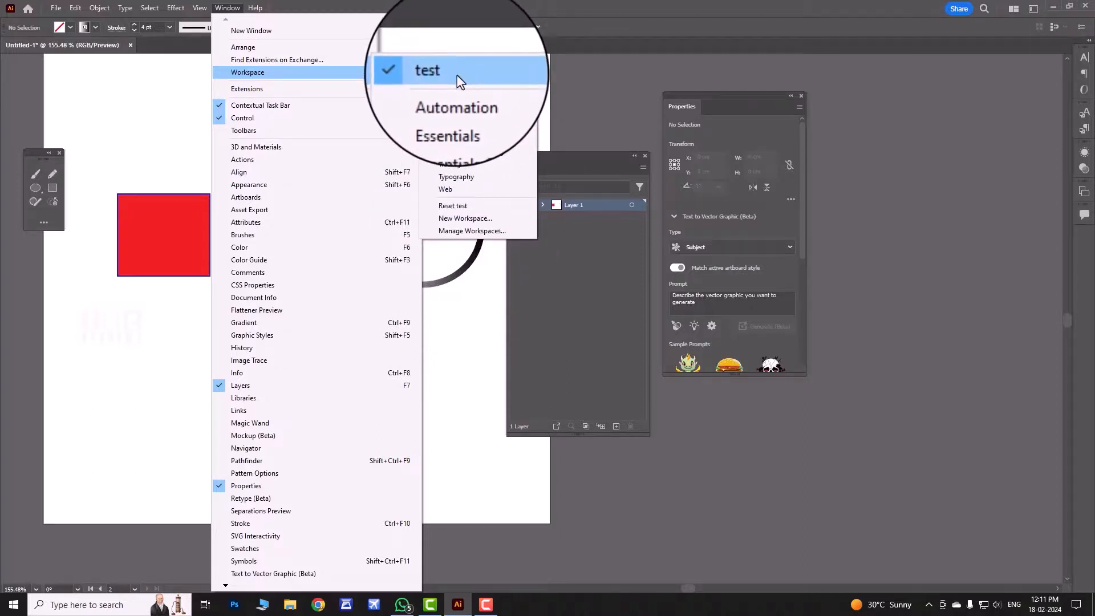
left_click(464, 232)
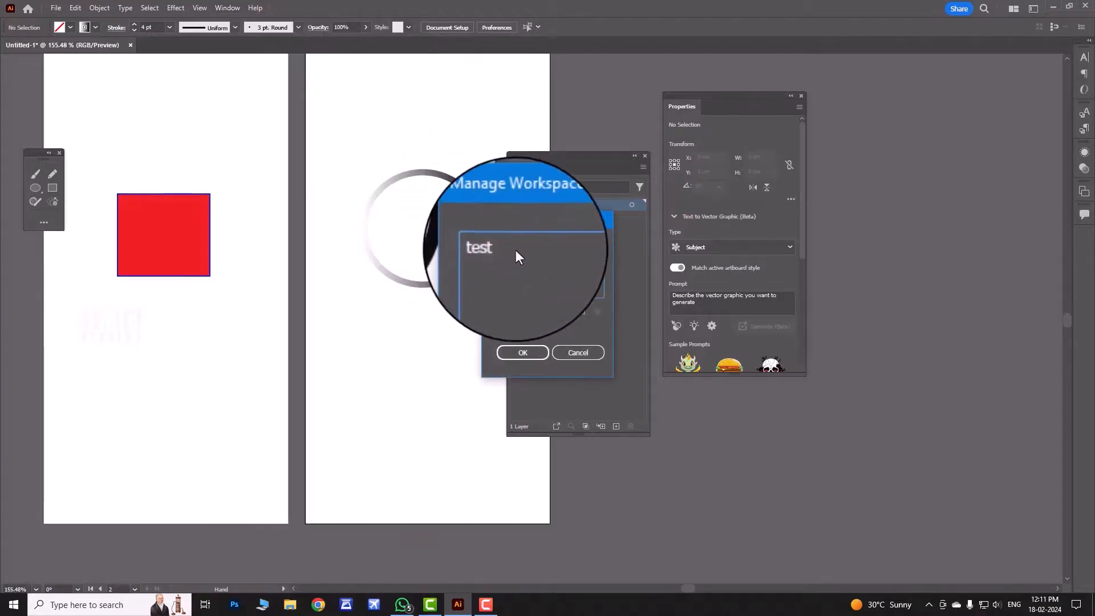
left_click(505, 248)
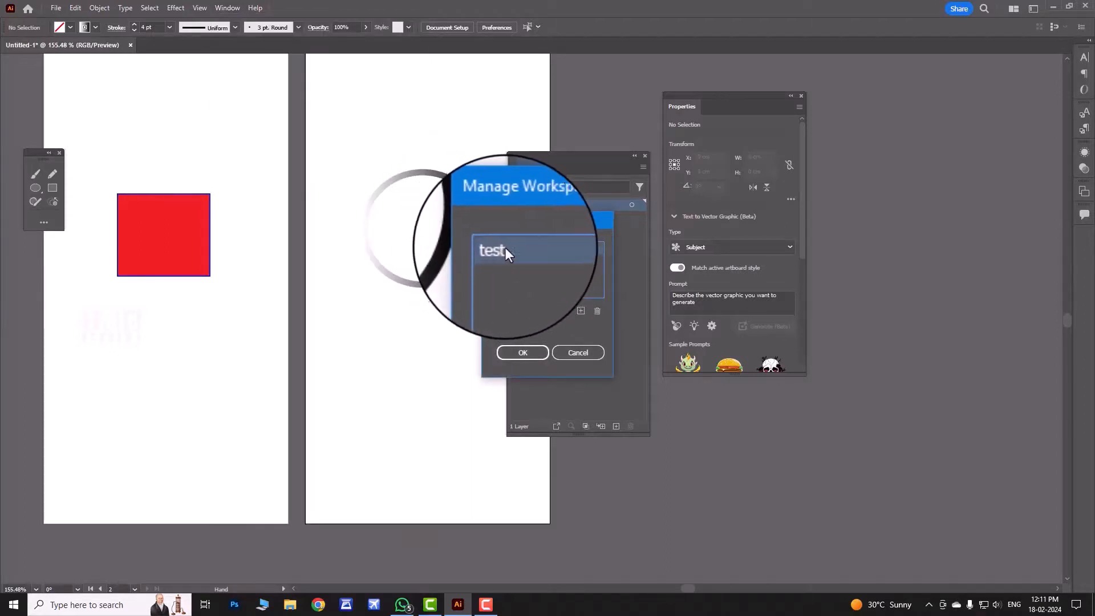
left_click(521, 353)
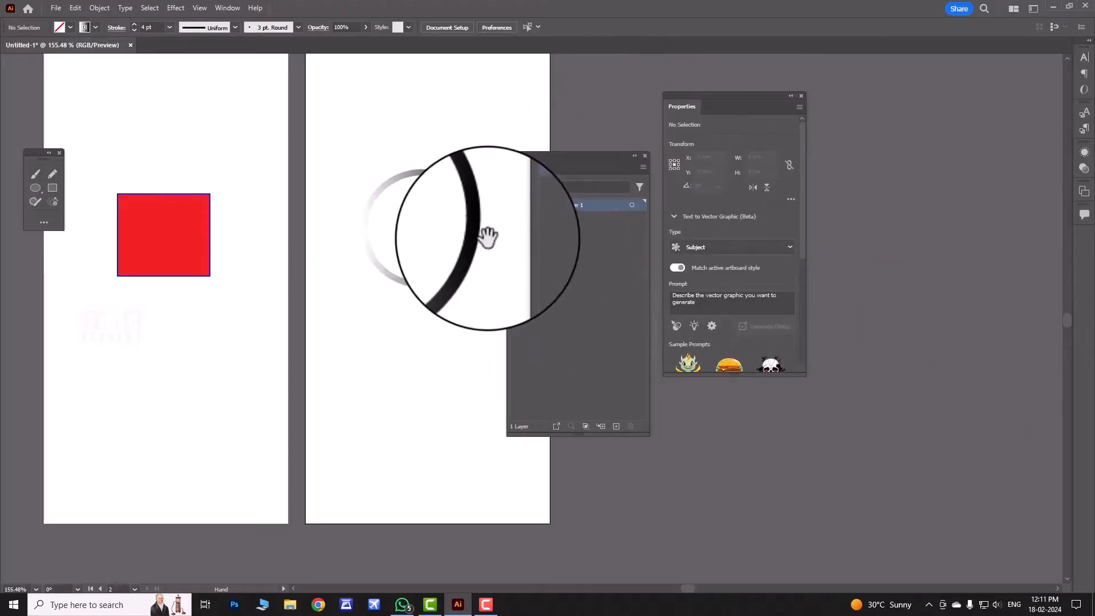
left_click(223, 6)
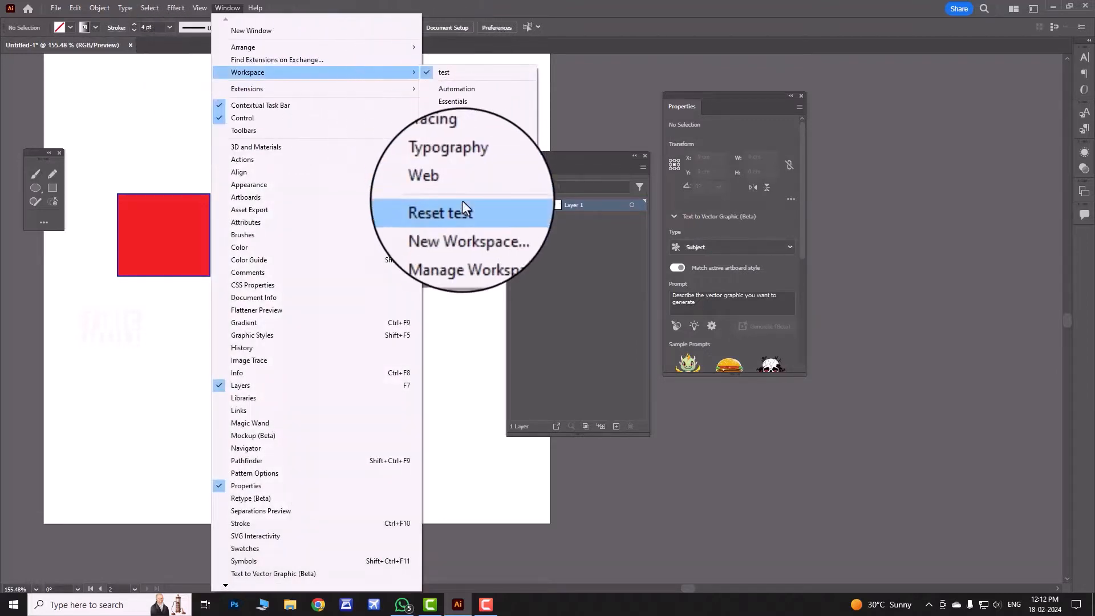
left_click(463, 201)
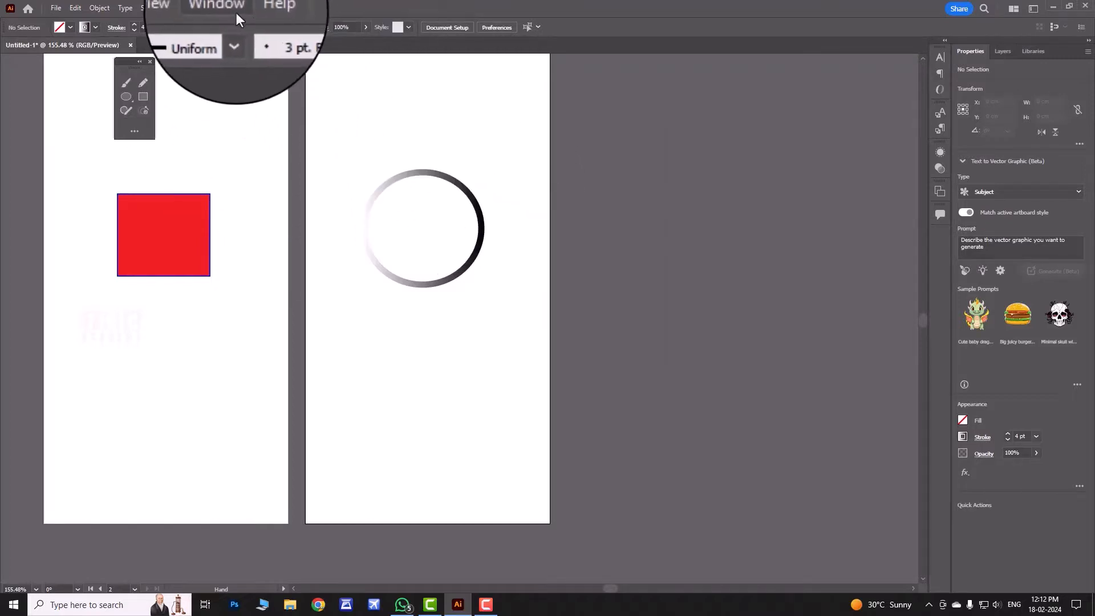
Look at the test entry in the Manage Workspaces dialog again and close the dialog.
left_click(232, 8)
mouse_move(245, 73)
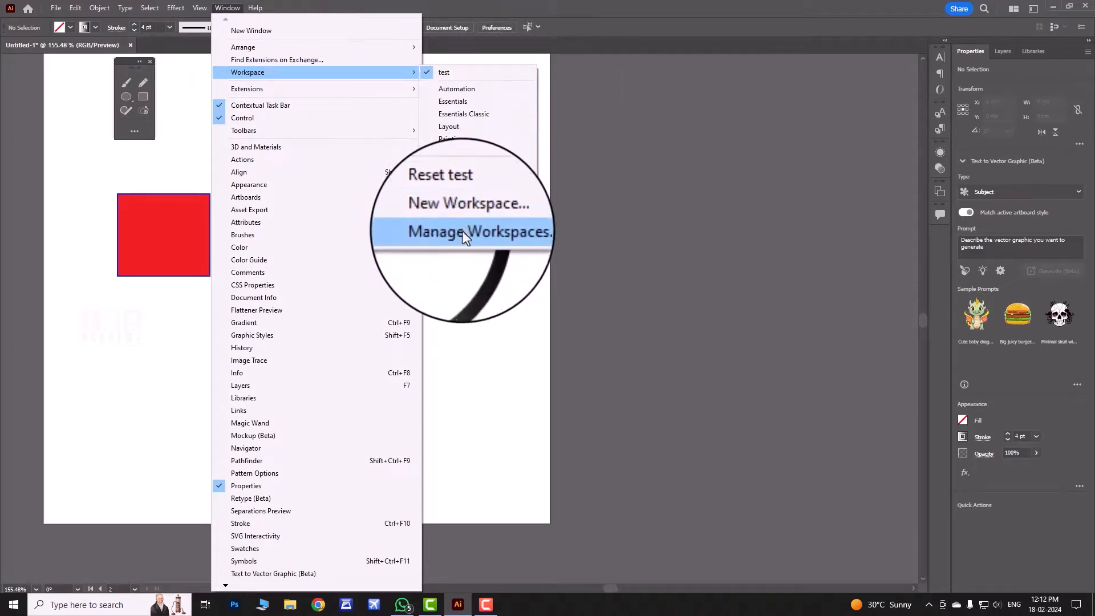
left_click(464, 233)
left_click(500, 246)
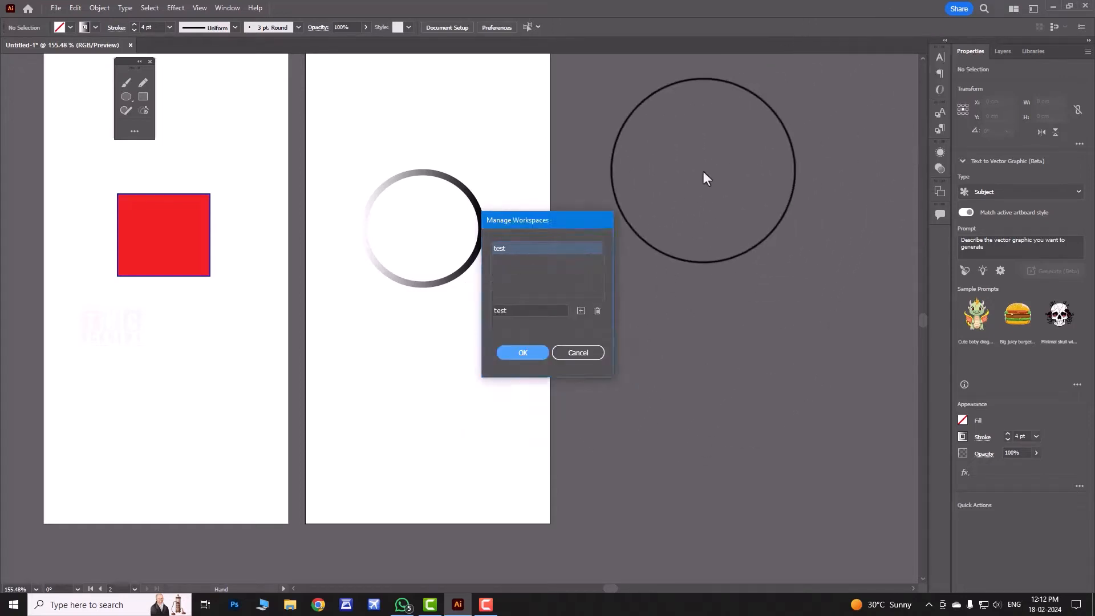
left_click(523, 353)
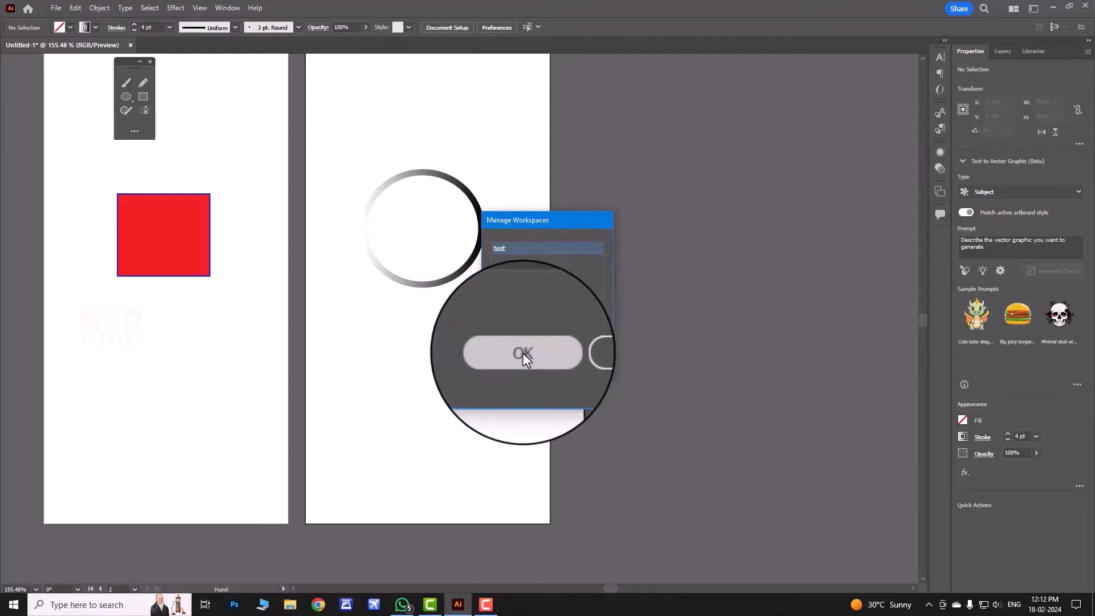
Hide the Contextual Task Bar and the Control bar.
left_click(230, 6)
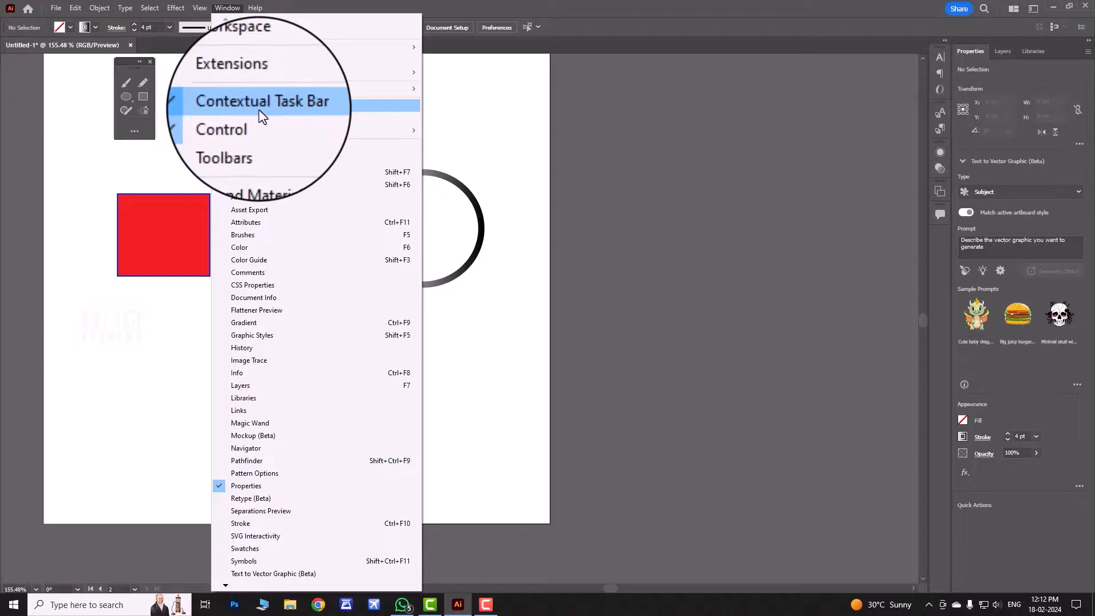
left_click(260, 108)
left_click(229, 8)
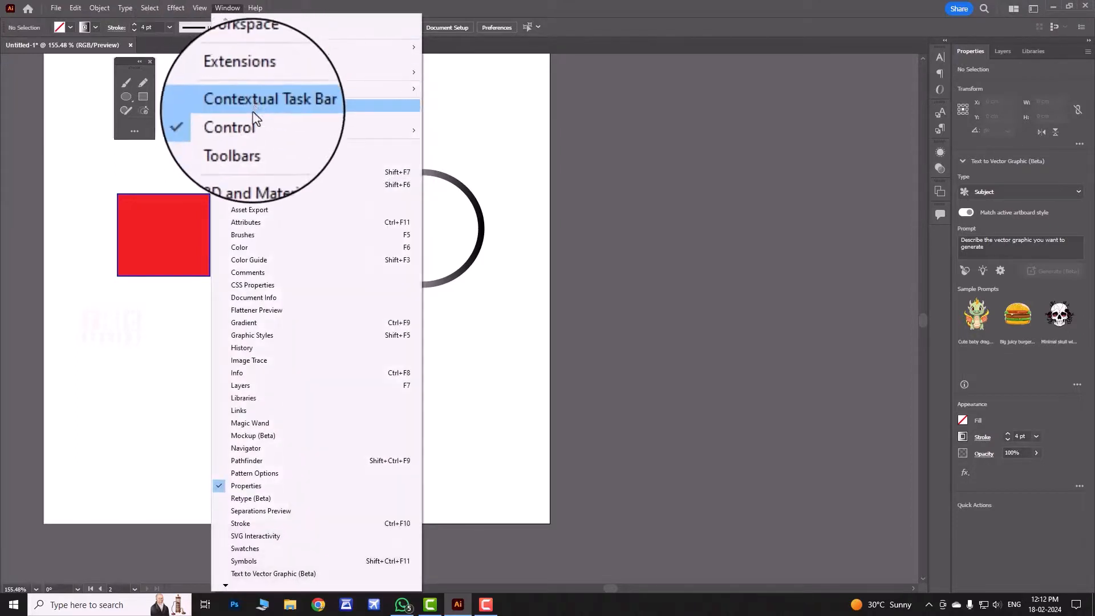
left_click(254, 118)
Reapply the saved test workspace and view its Layers and Libraries panels.
left_click(230, 6)
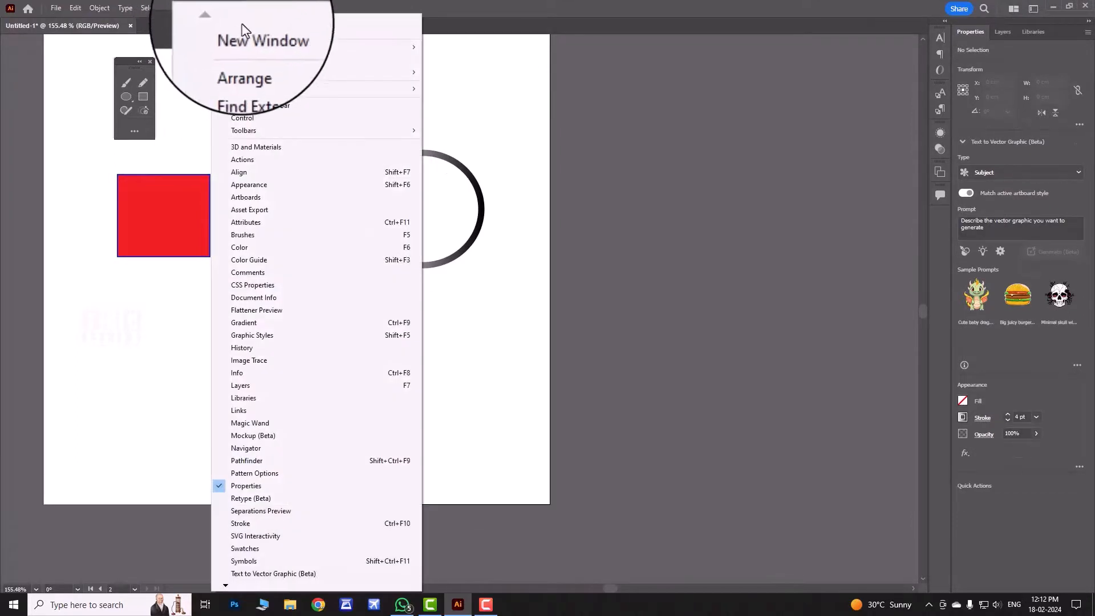
mouse_move(251, 73)
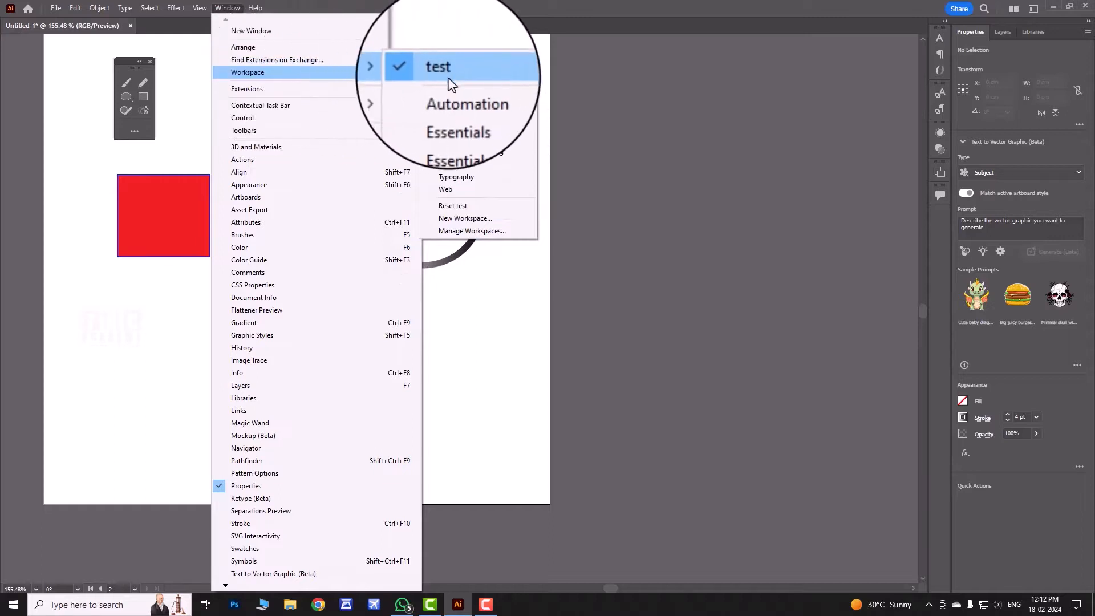
left_click(432, 86)
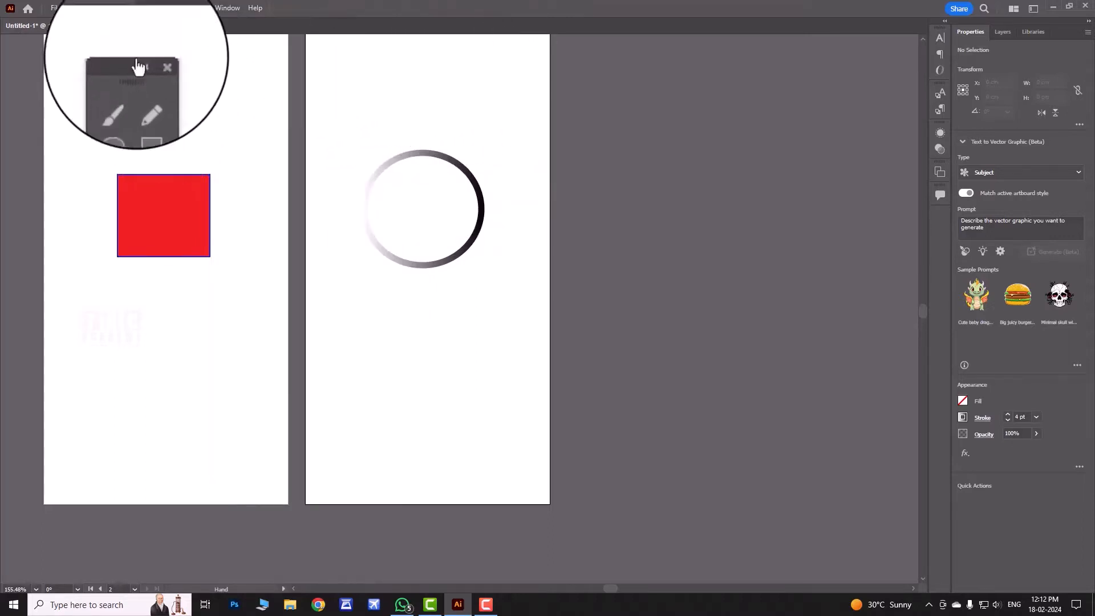
left_click(220, 8)
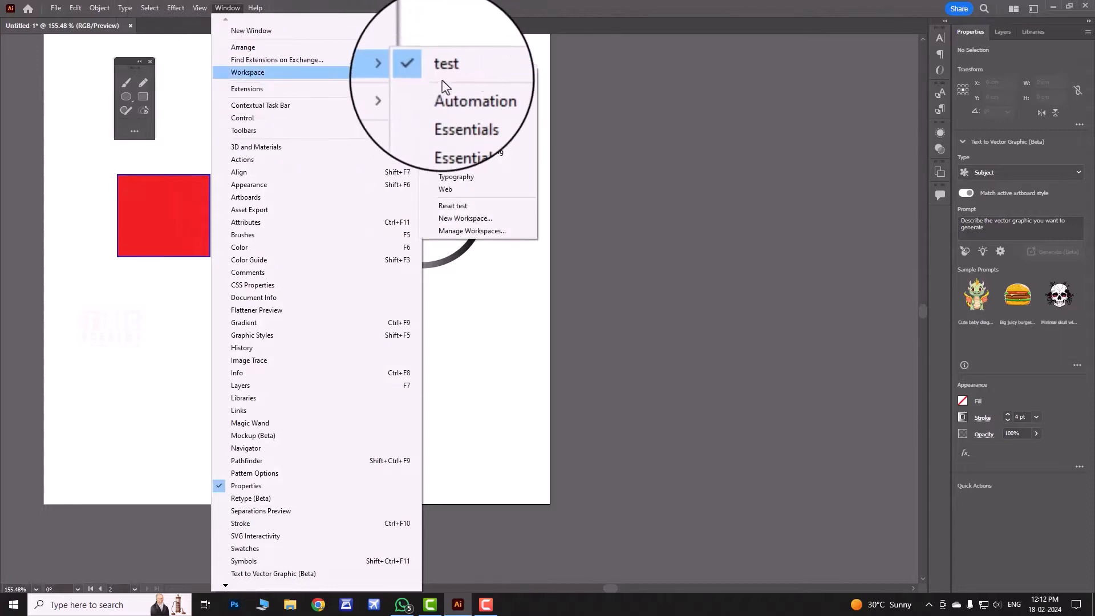
left_click(462, 85)
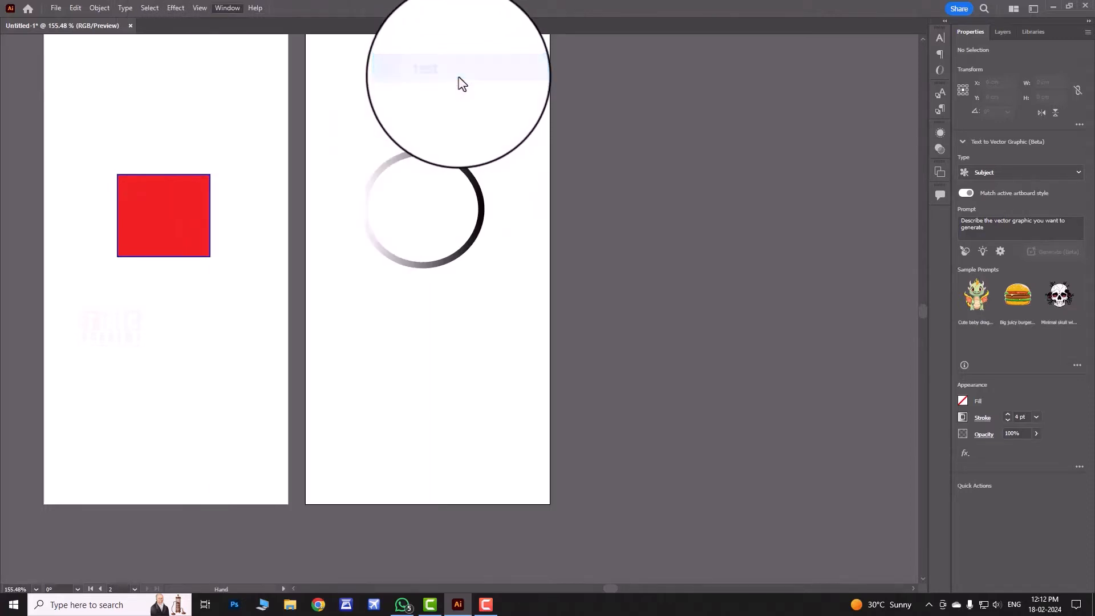
left_click(1002, 33)
left_click(1031, 31)
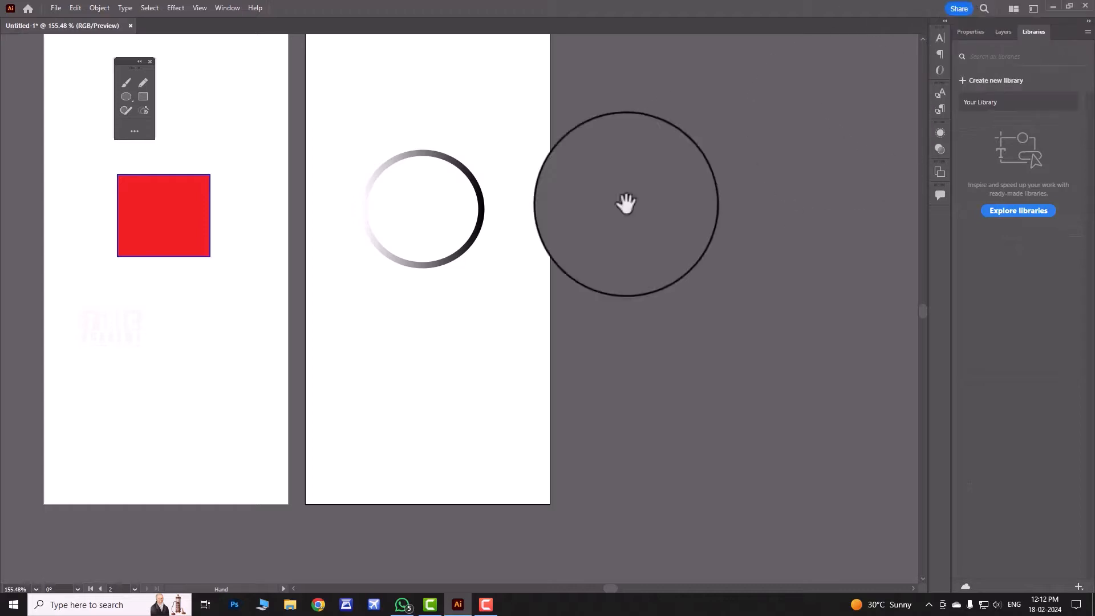
Duplicate the test workspace in the Manage Workspaces dialog, delete the copy, and close the dialog.
left_click(225, 5)
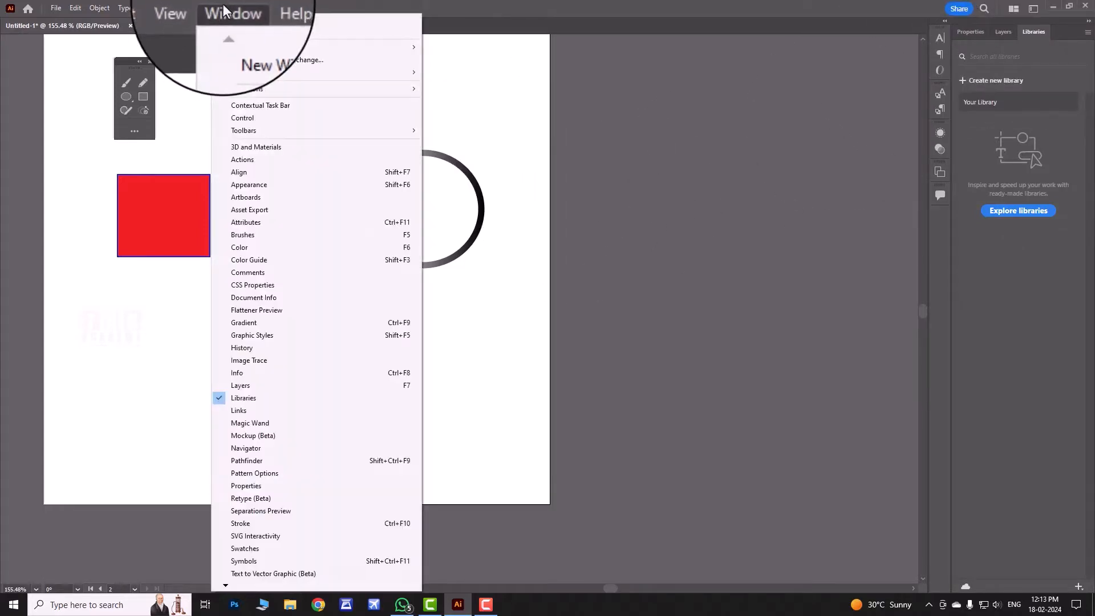
mouse_move(239, 70)
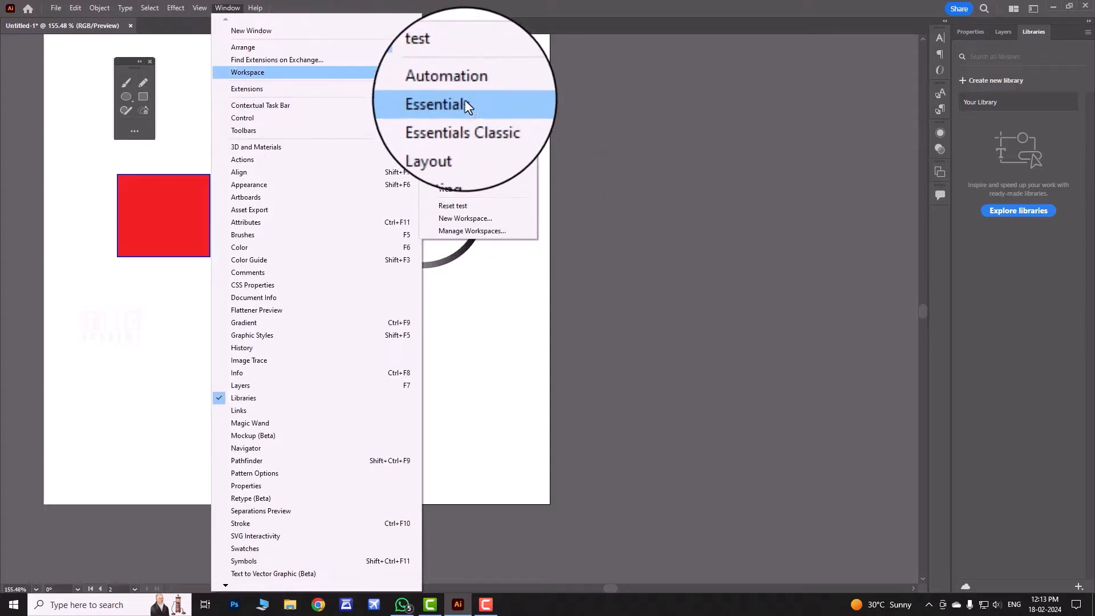
left_click(469, 231)
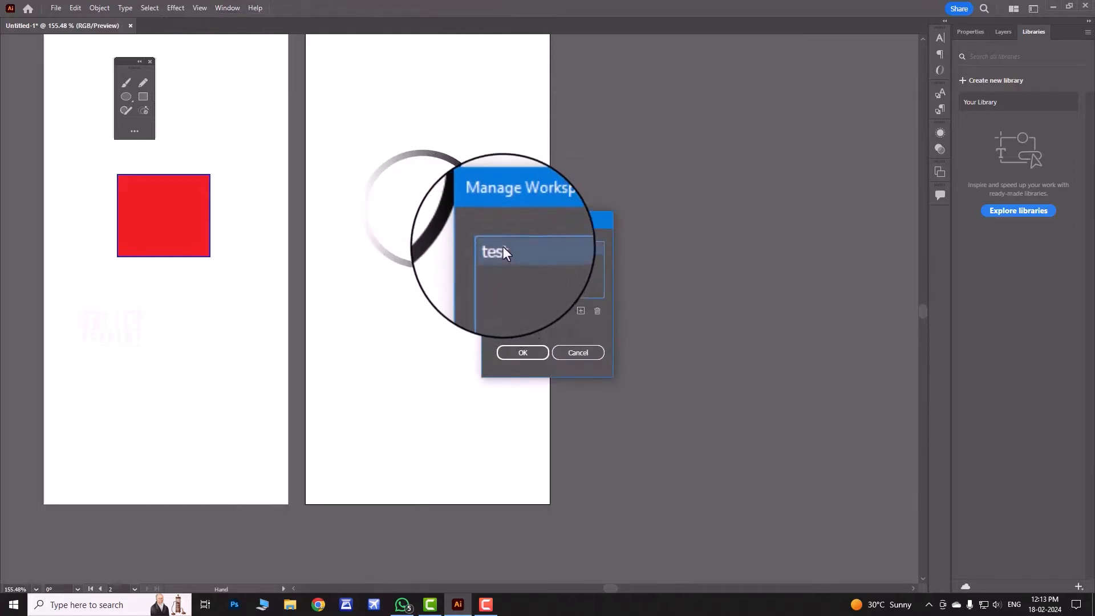
left_click(581, 311)
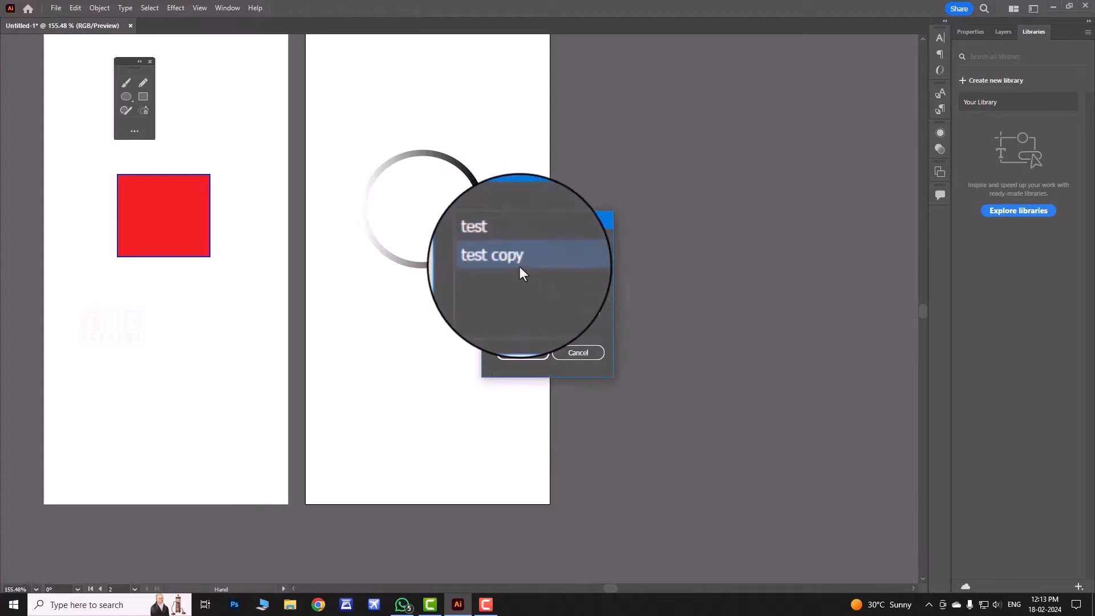
left_click(597, 313)
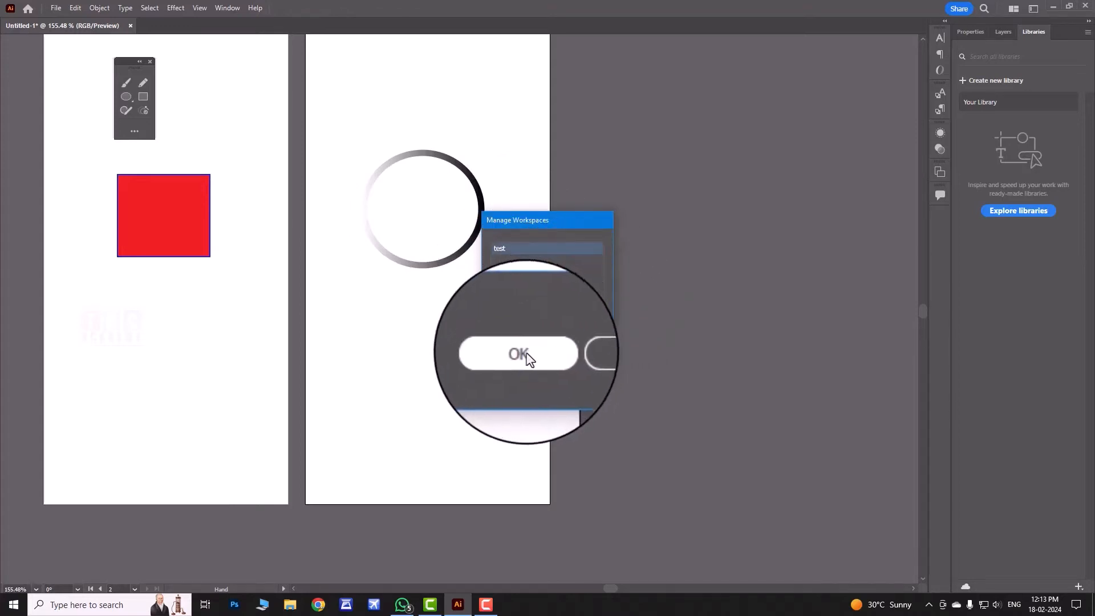
left_click(571, 358)
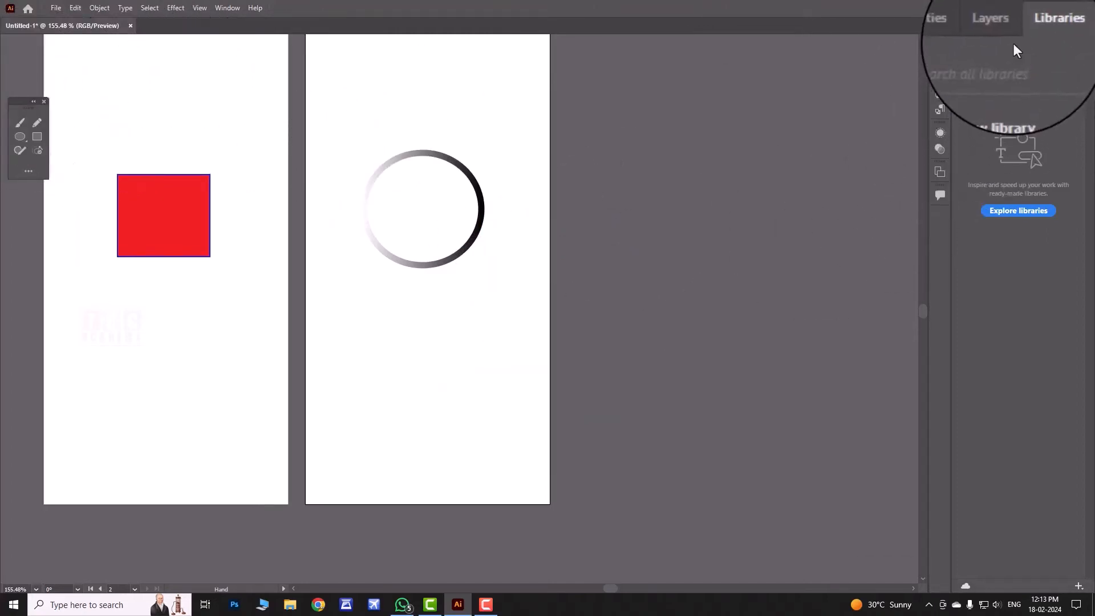
Undock and close the Libraries panel, then float the Layers and Properties panels separately over the canvas.
left_click_drag(1034, 40, 737, 106)
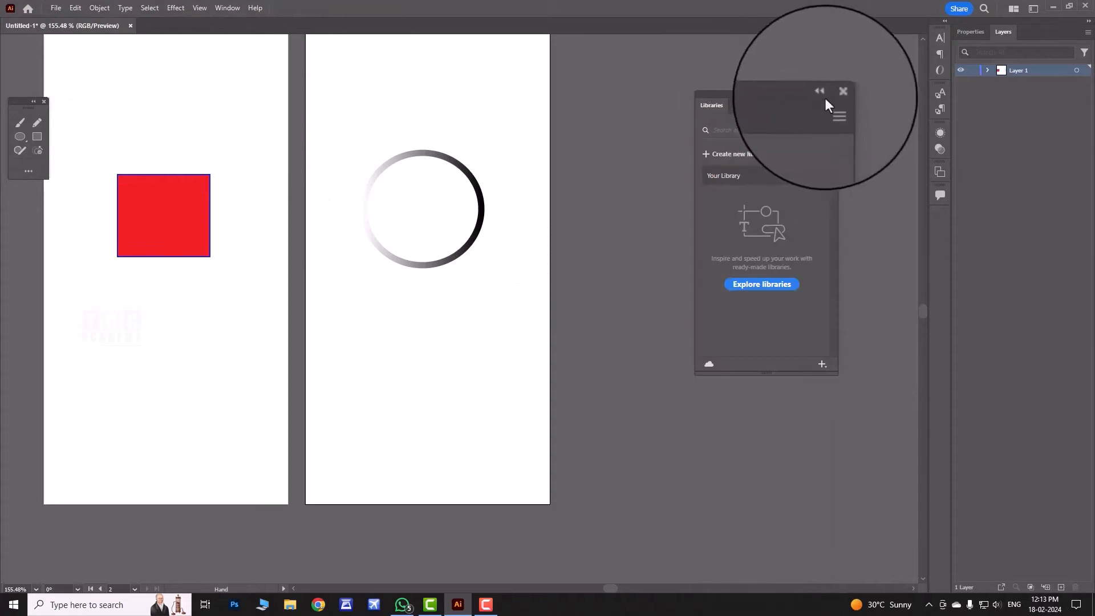
left_click(832, 95)
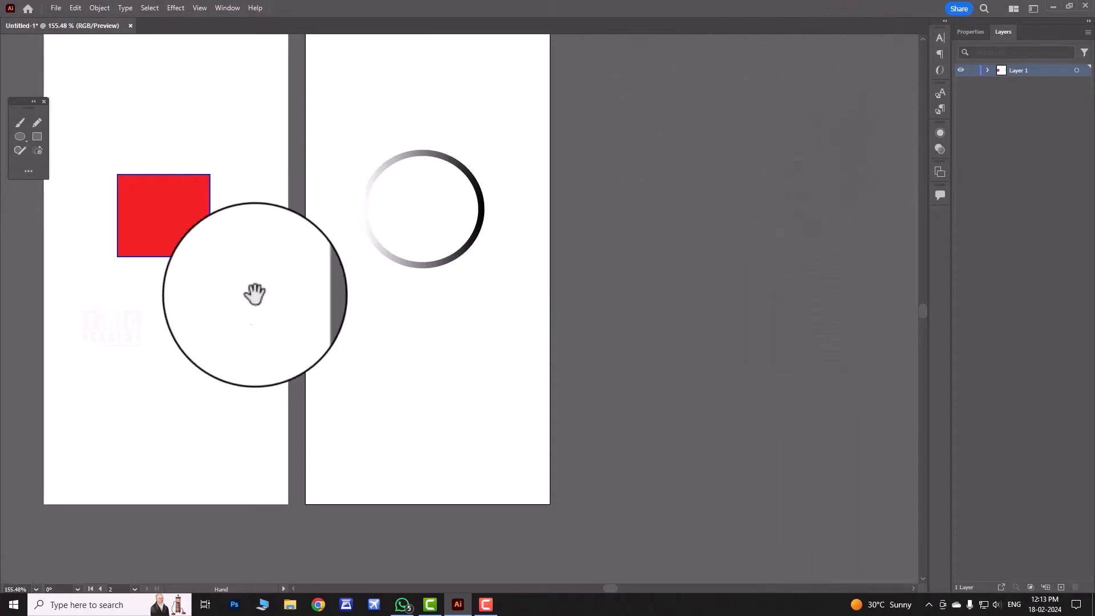
left_click_drag(974, 31, 807, 81)
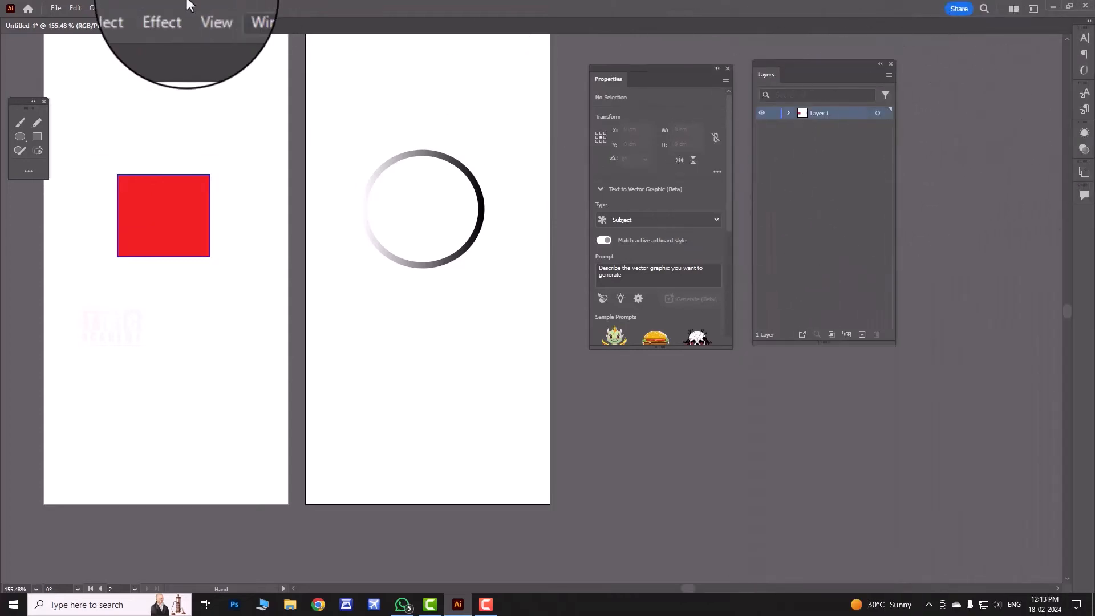
Switch to the Essentials workspace and return to the saved test workspace.
left_click(228, 8)
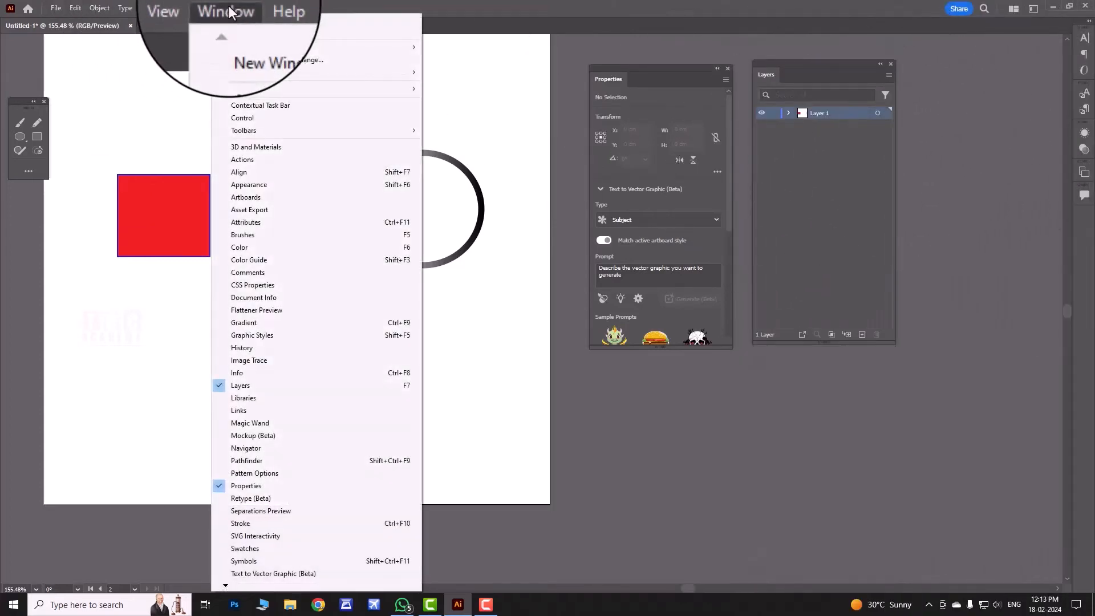
mouse_move(246, 78)
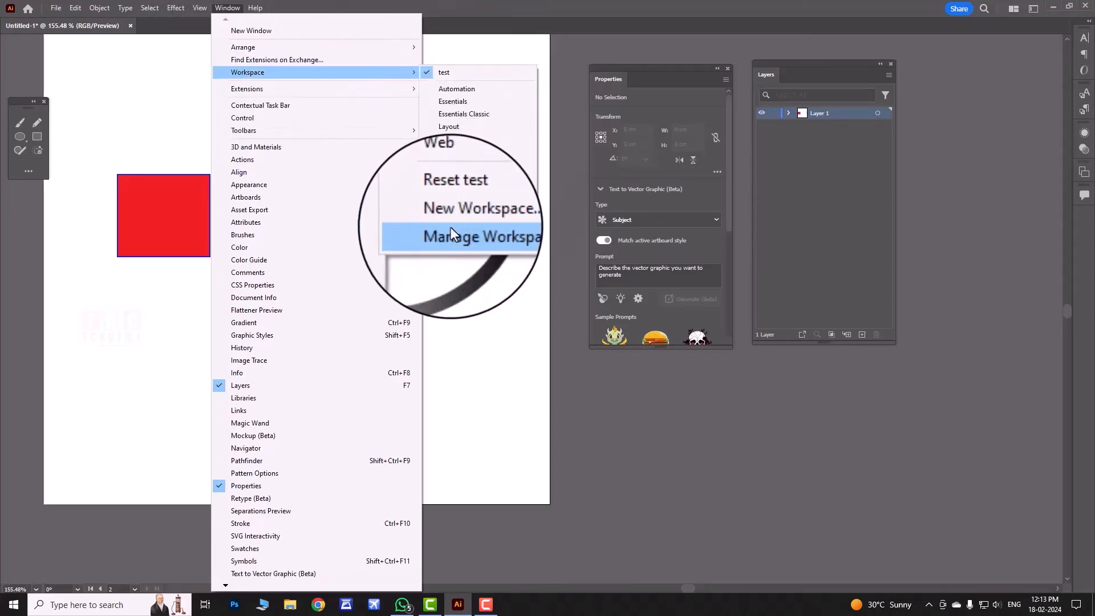
left_click(452, 108)
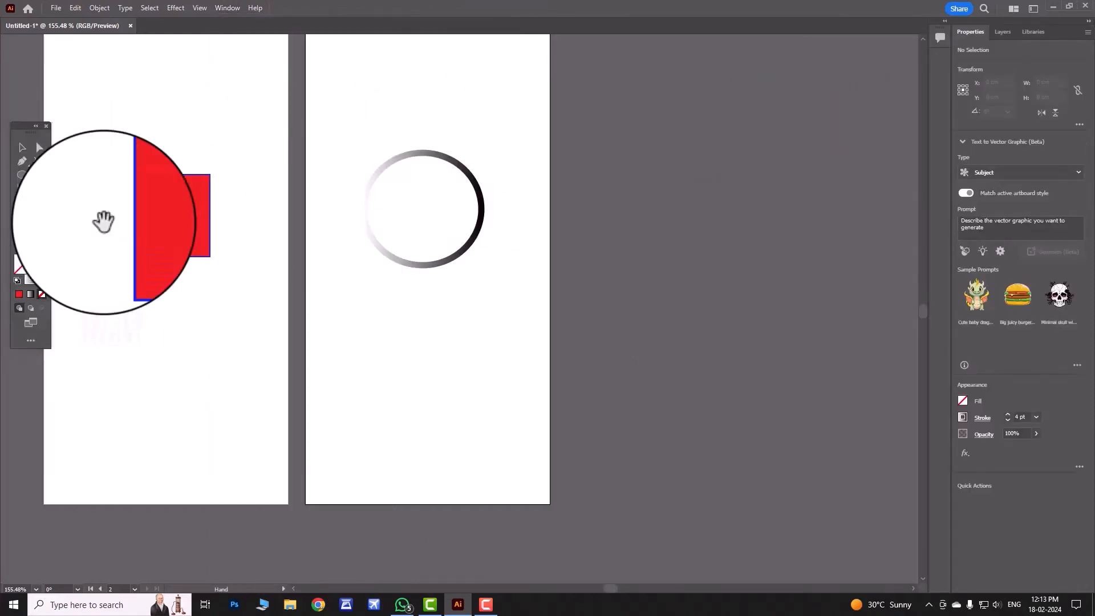
left_click(228, 10)
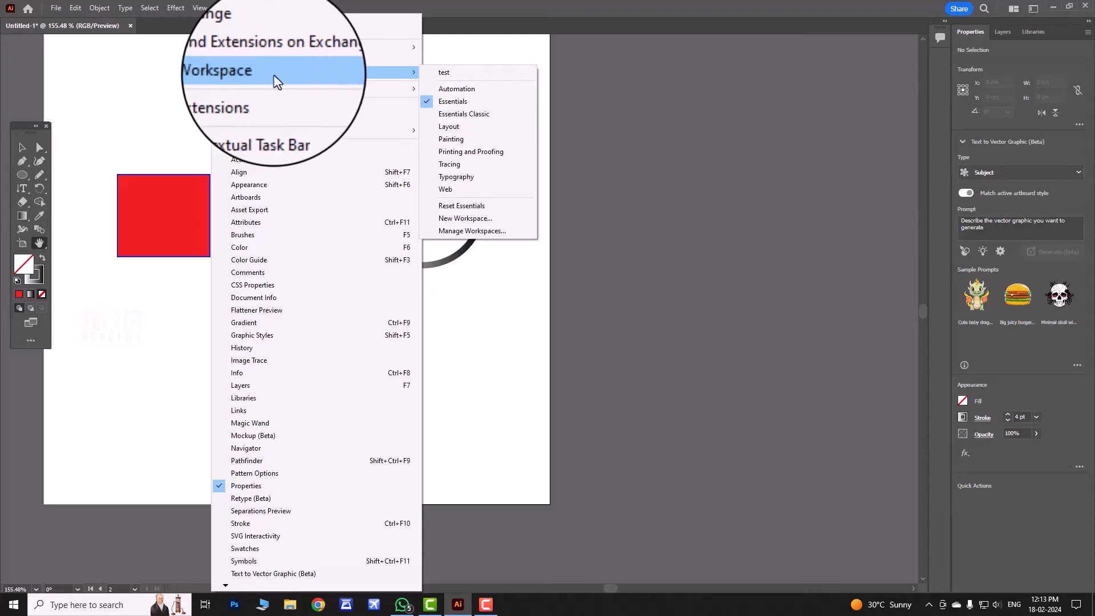
left_click(461, 74)
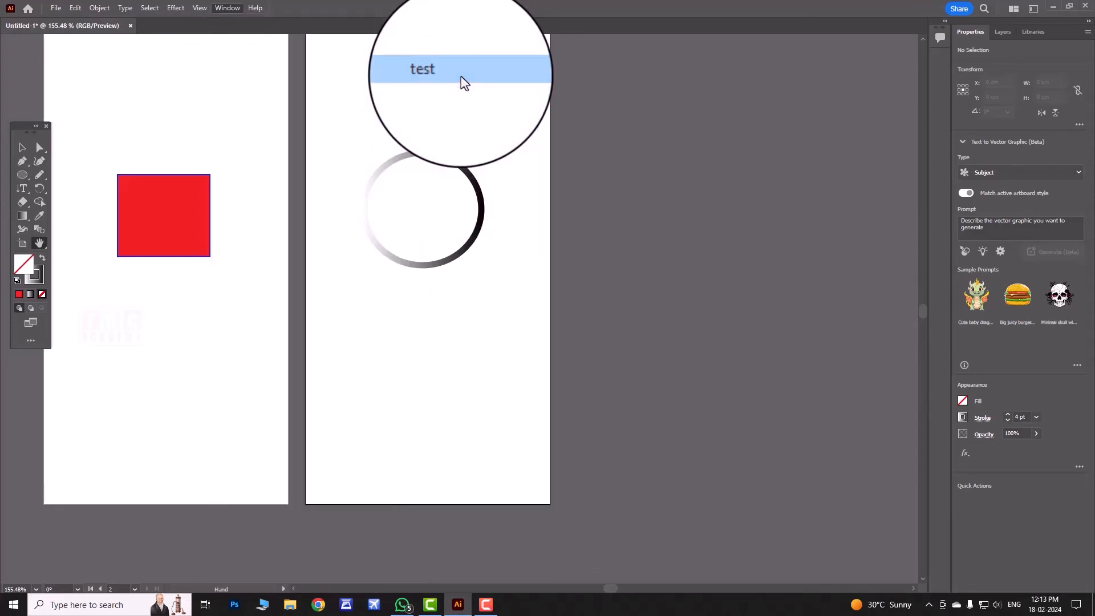